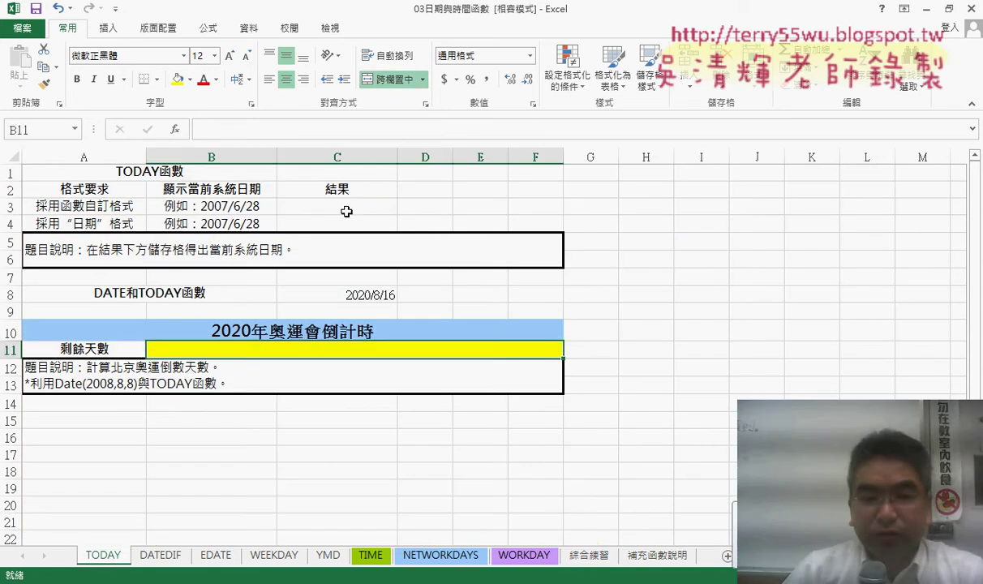
Insert =TODAY() in C3 from the Date & Time functions, showing 2017/6/28.
left_click(346, 211)
left_click(174, 129)
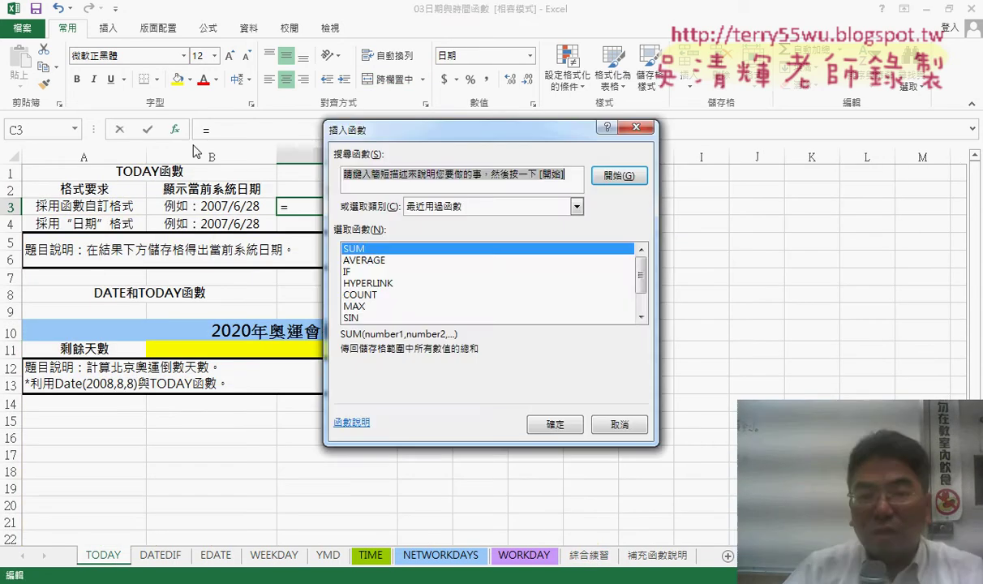
left_click(491, 206)
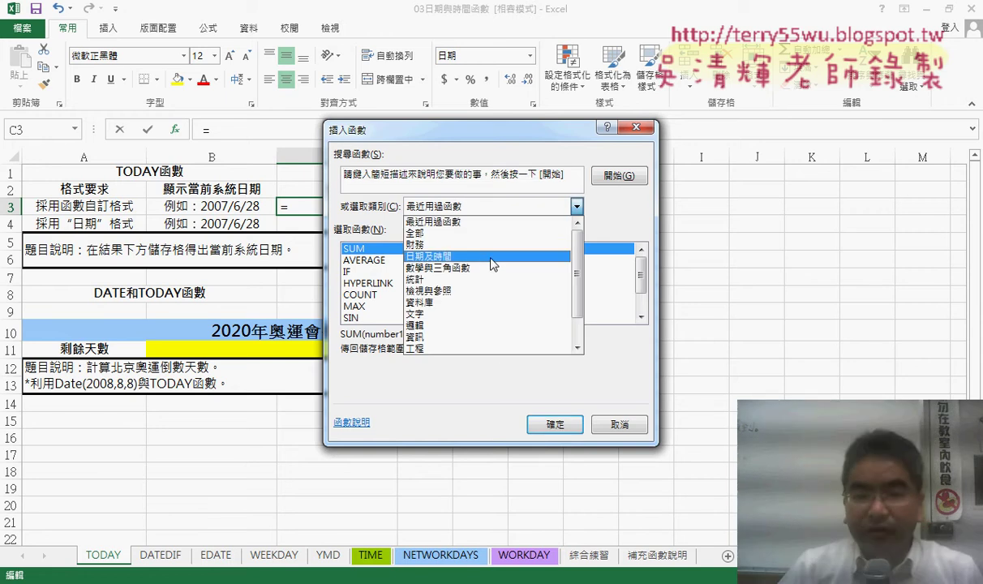
left_click(491, 257)
left_click_drag(640, 263, 641, 304)
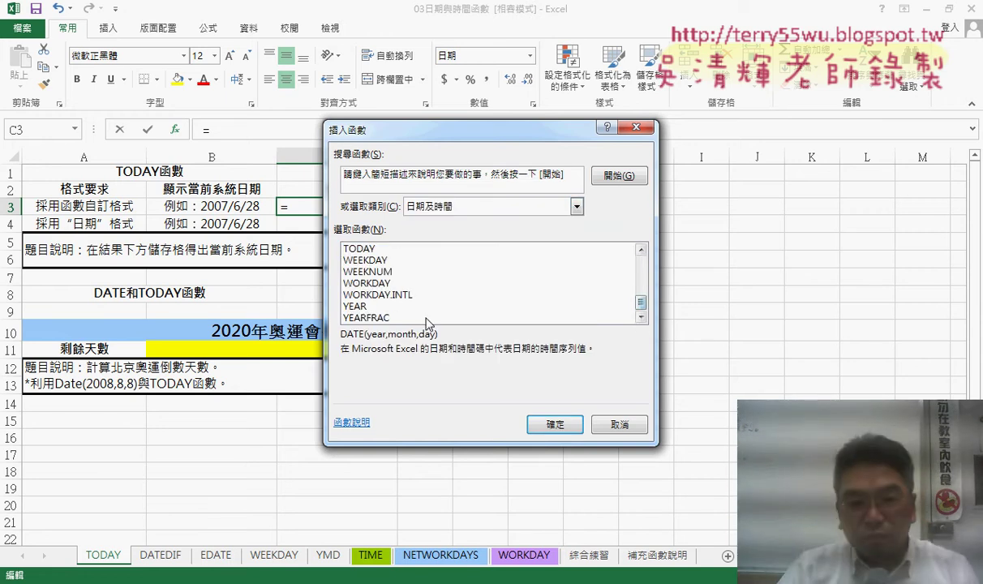
left_click(359, 248)
left_click(554, 425)
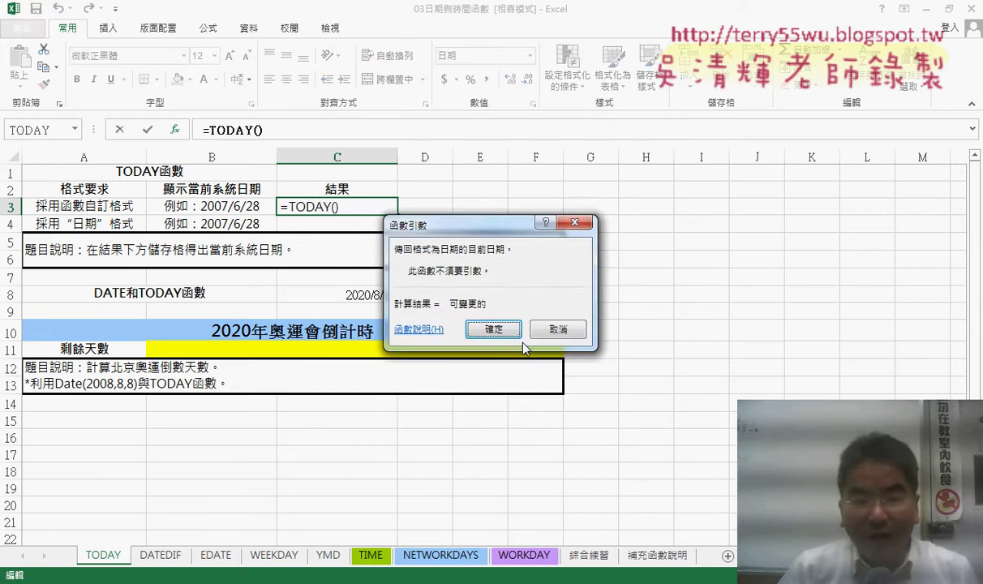
left_click(497, 329)
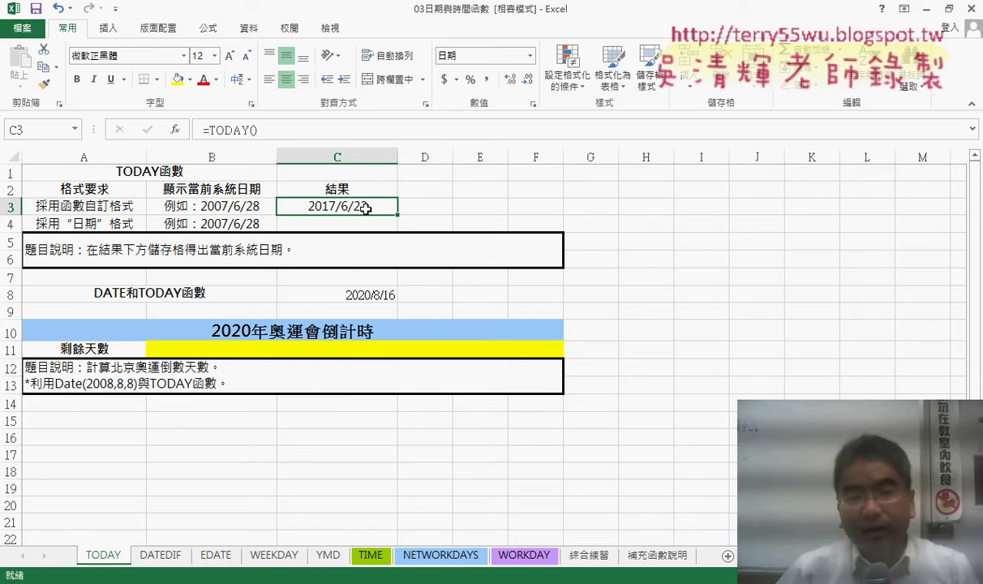
Enter =NOW() in C4 from the Date & Time functions and widen column C.
left_click(349, 225)
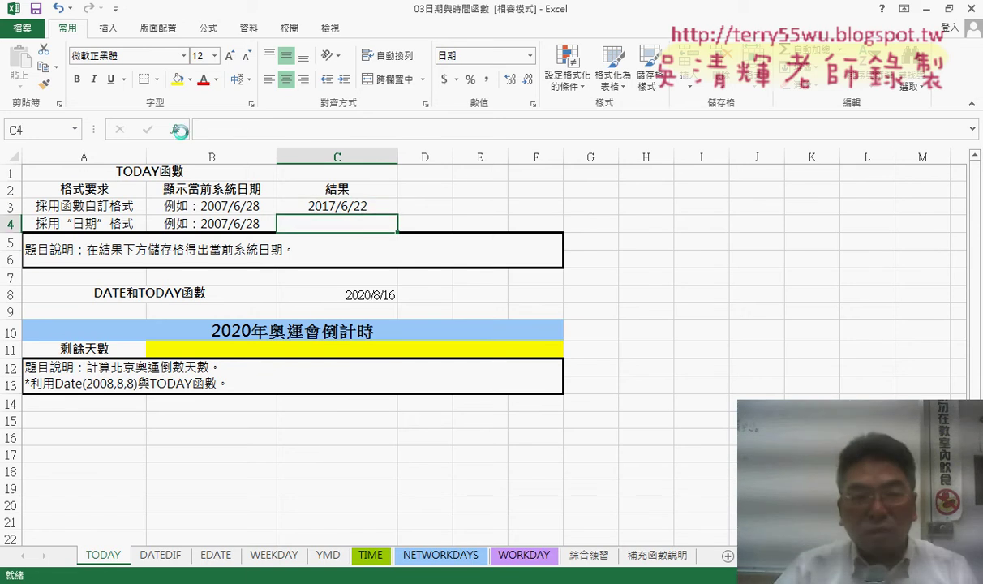
left_click_drag(641, 253, 645, 282)
left_click(379, 318)
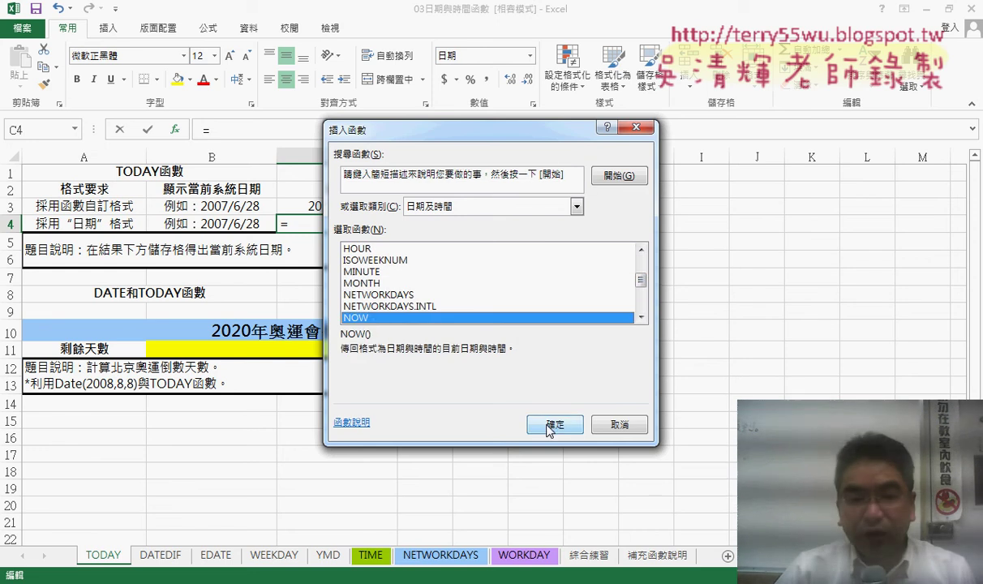
left_click_drag(454, 130, 564, 130)
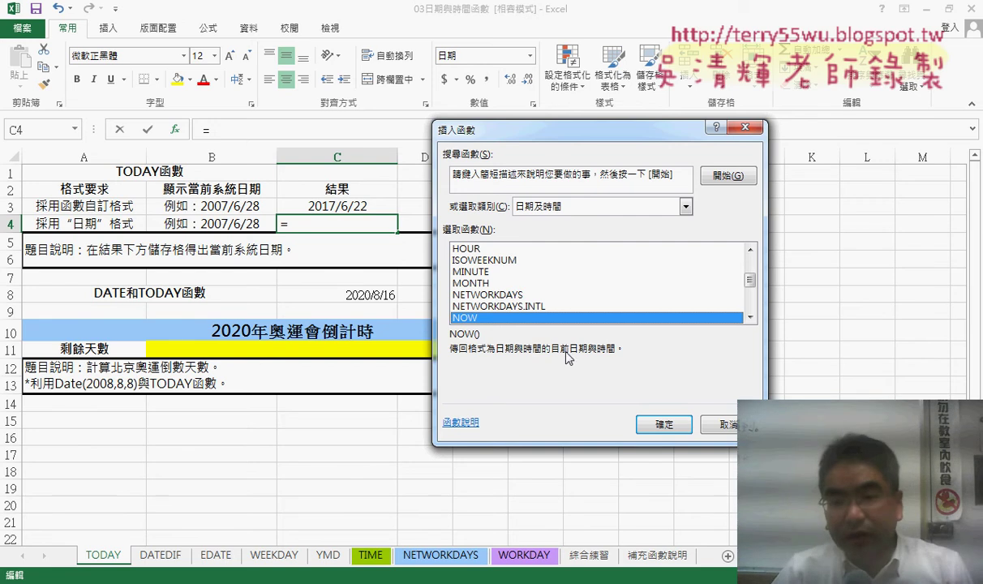
left_click(663, 423)
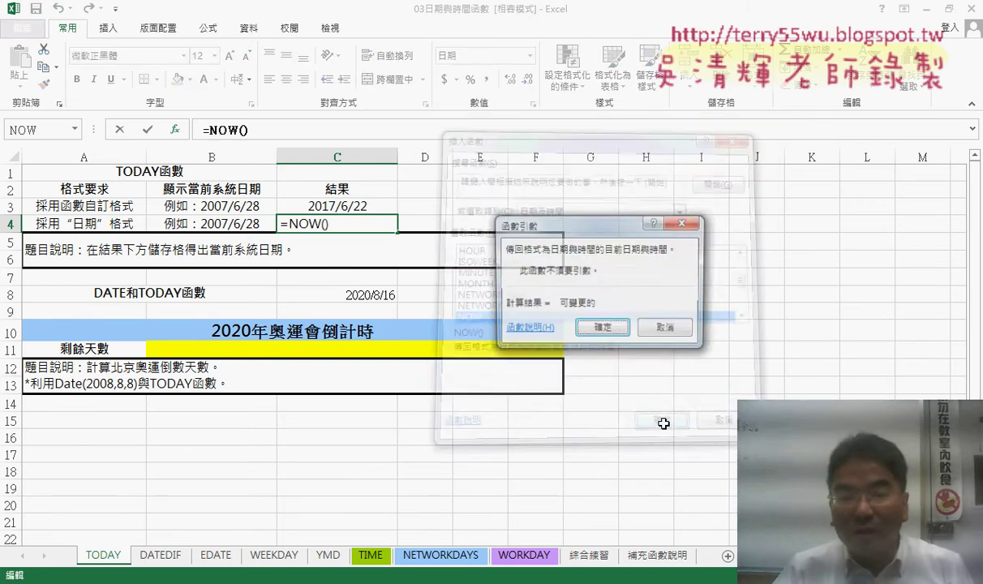
left_click(607, 328)
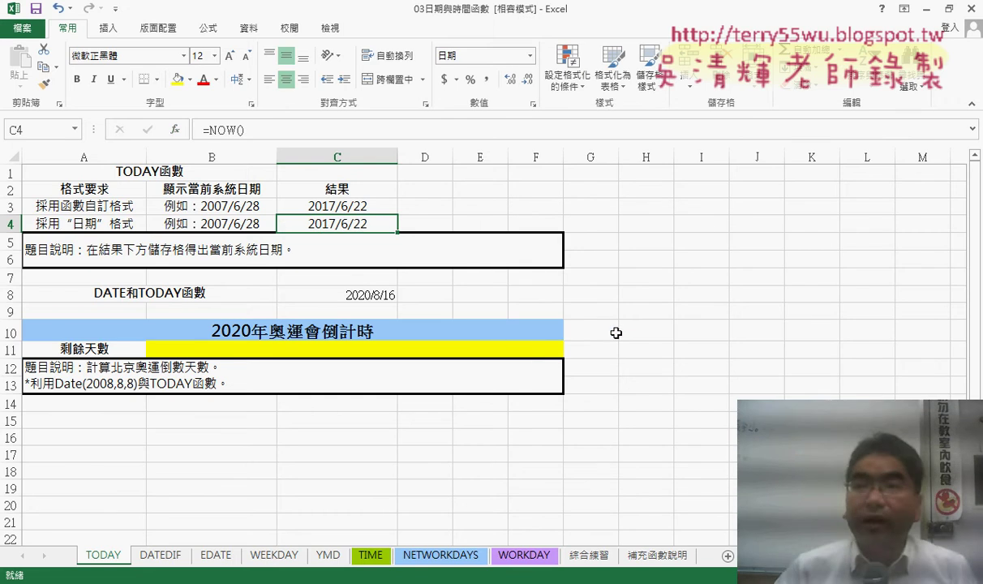
left_click_drag(398, 157, 499, 157)
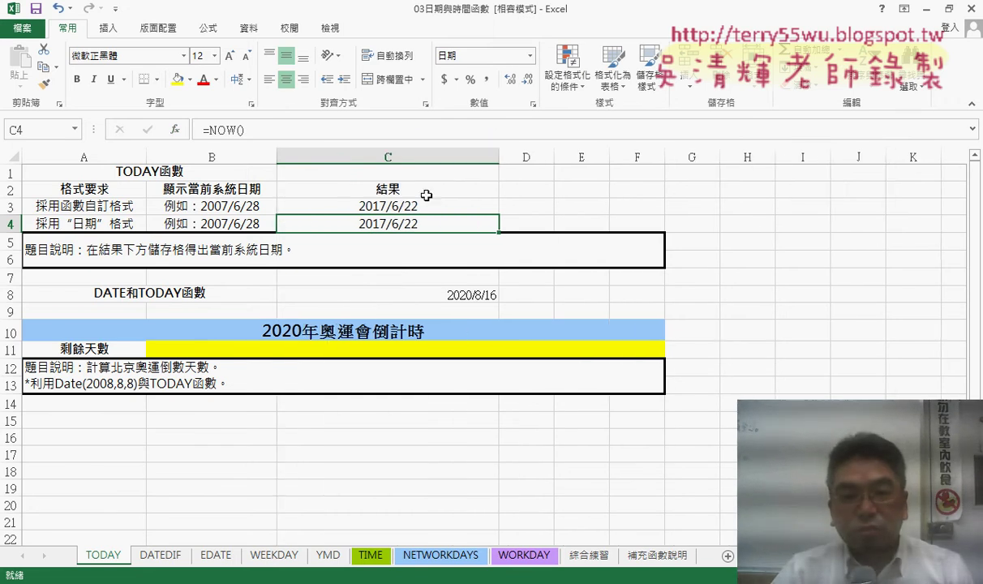
Format C3:C4 with the 2012/3/14 1:30 PM time type, then check both formulas.
left_click_drag(388, 206, 404, 223)
right_click(387, 211)
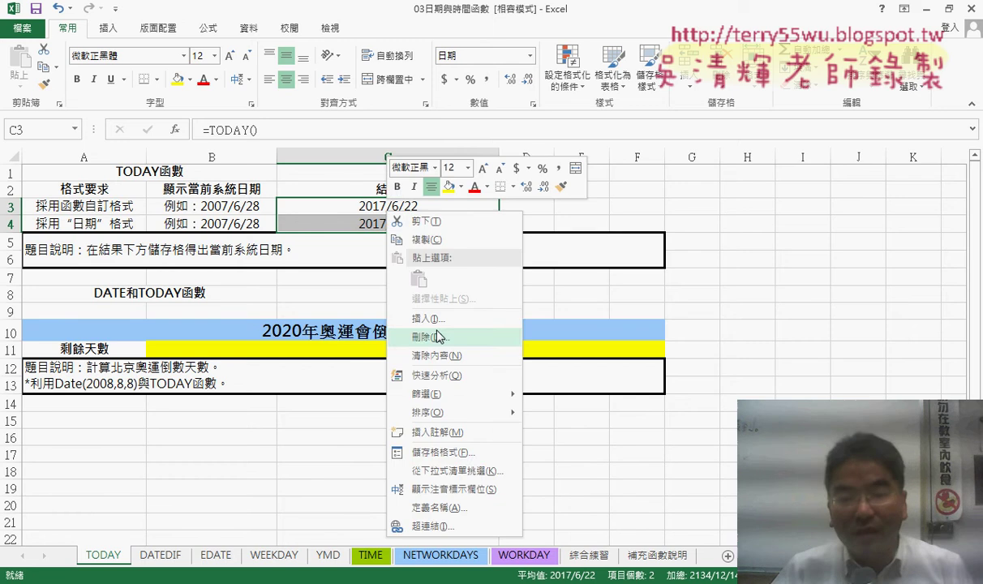
left_click(463, 460)
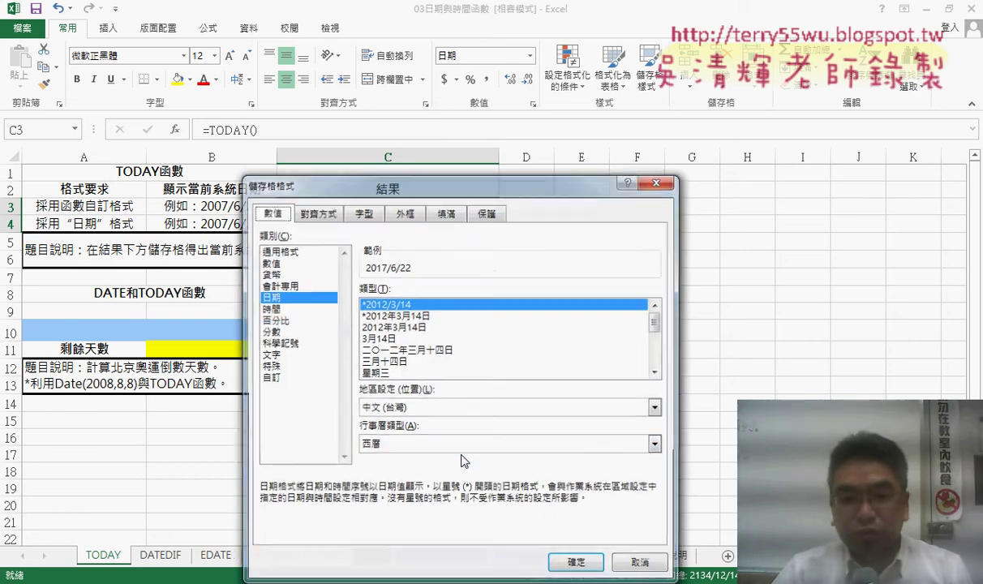
left_click(270, 308)
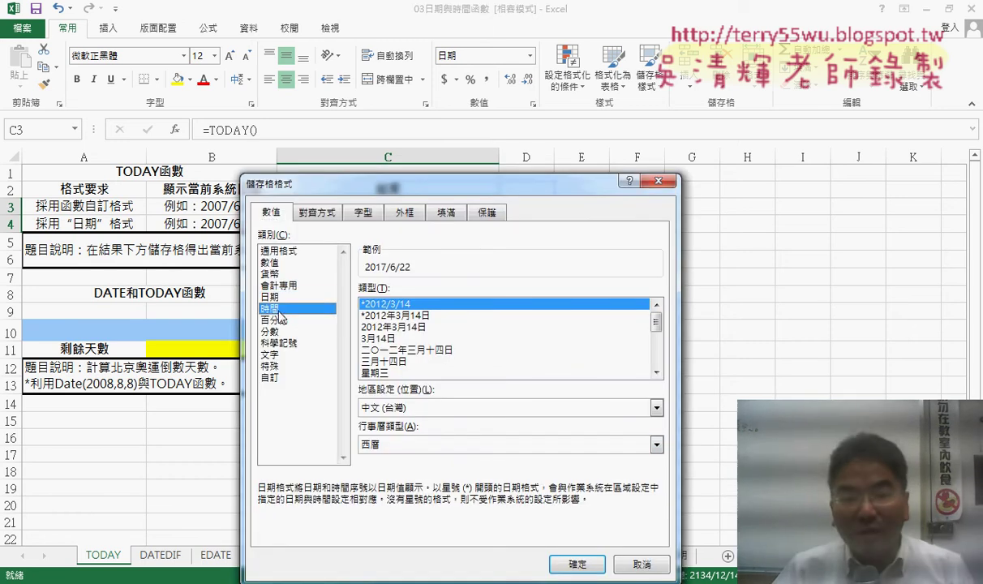
left_click(406, 362)
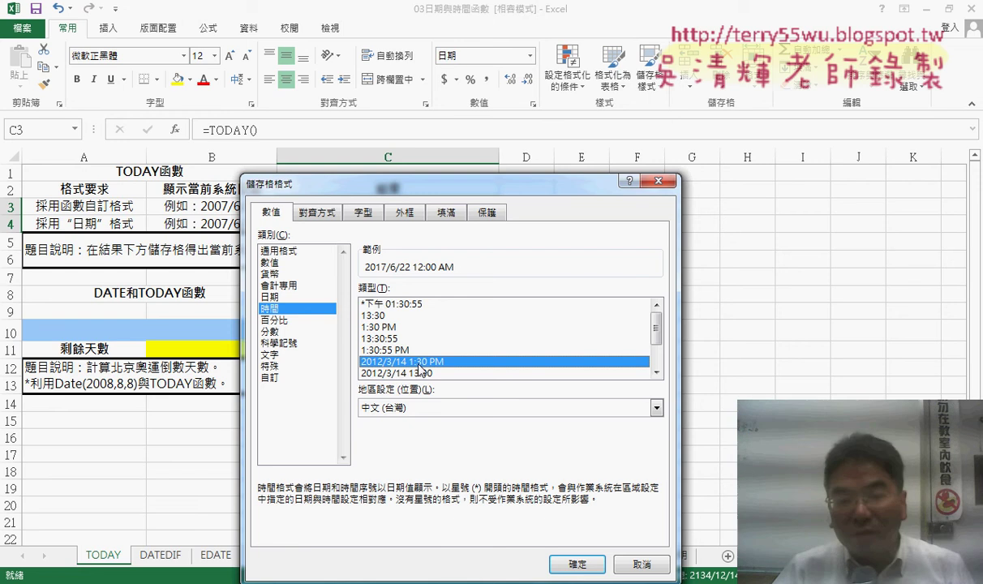
left_click(575, 564)
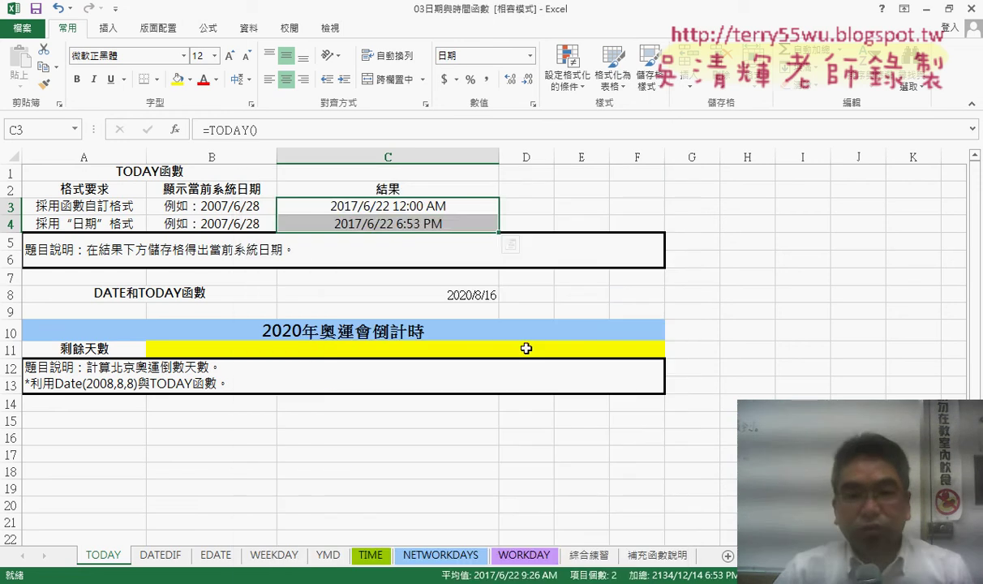
left_click(421, 206)
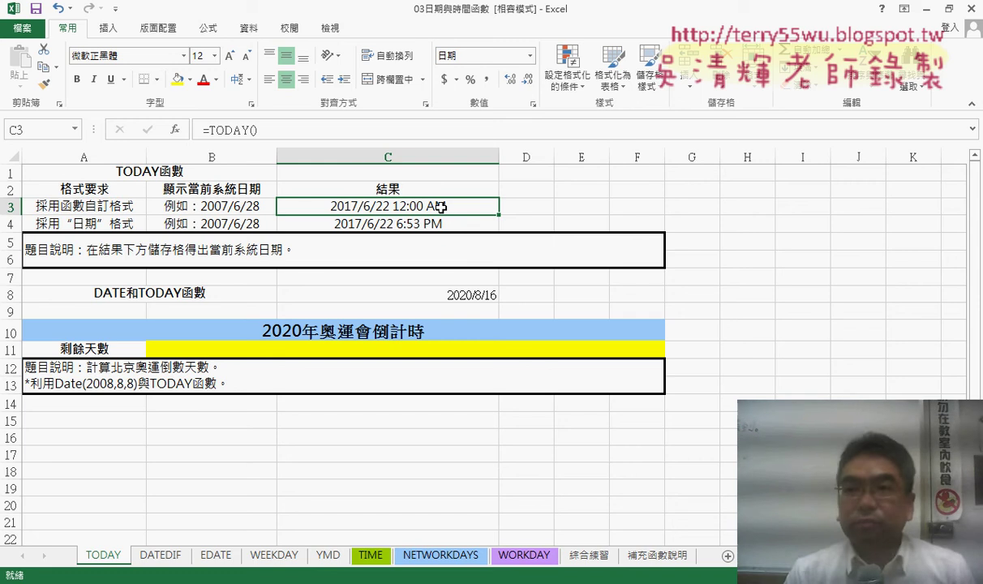
left_click(435, 224)
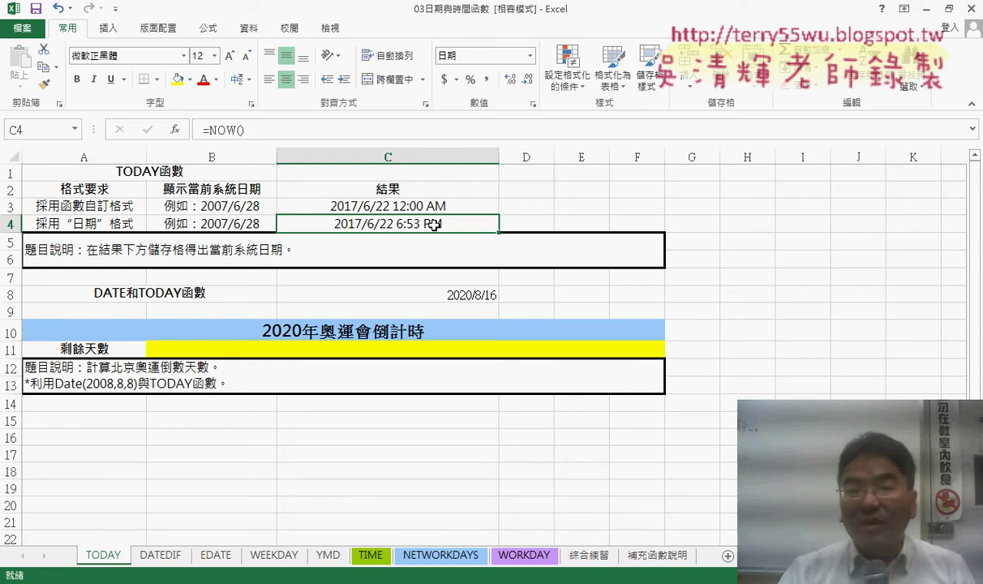
Switch C3:C4 to General format, revealing serial values 42908 and 42908.78724.
left_click_drag(417, 202, 430, 225)
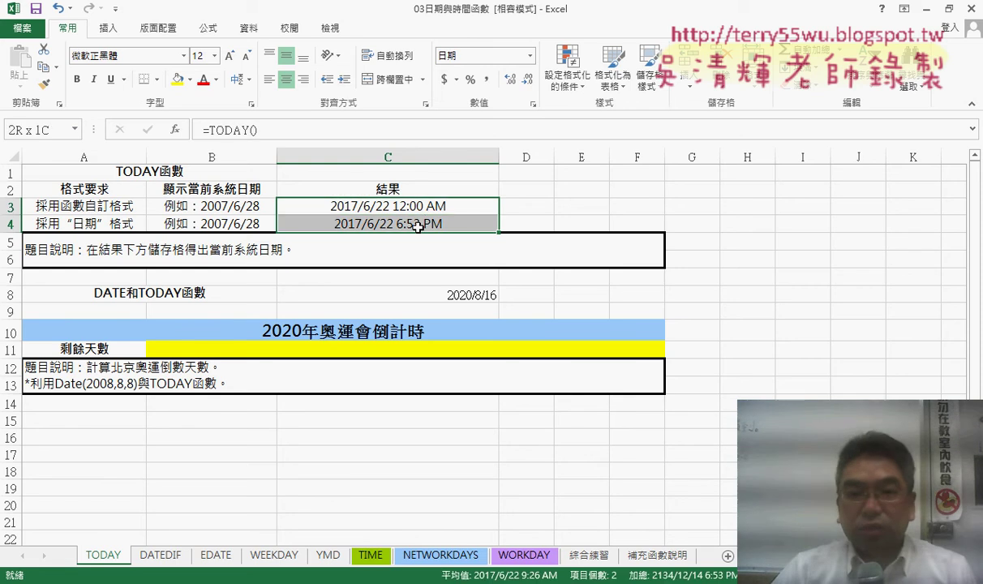
right_click(412, 211)
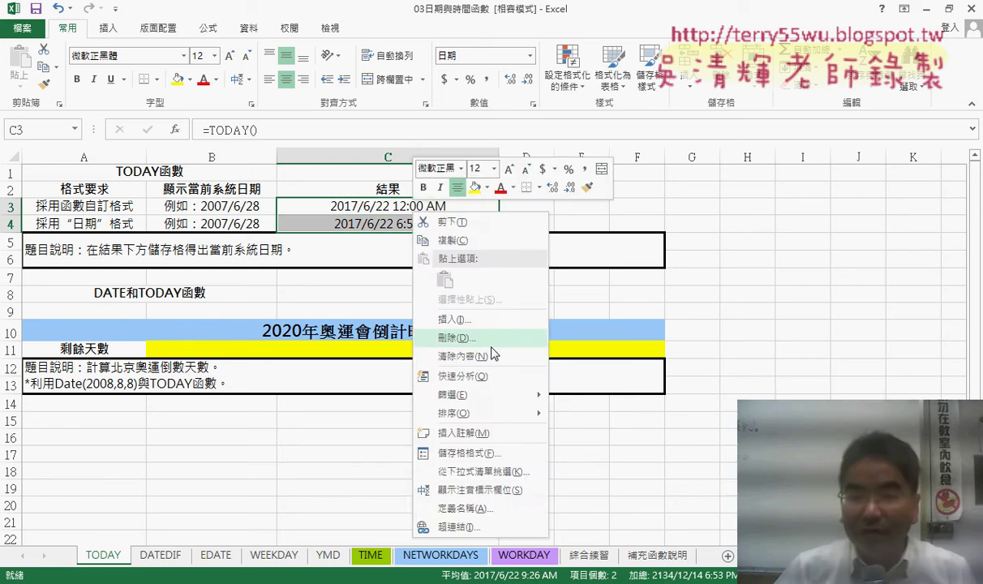
left_click(511, 461)
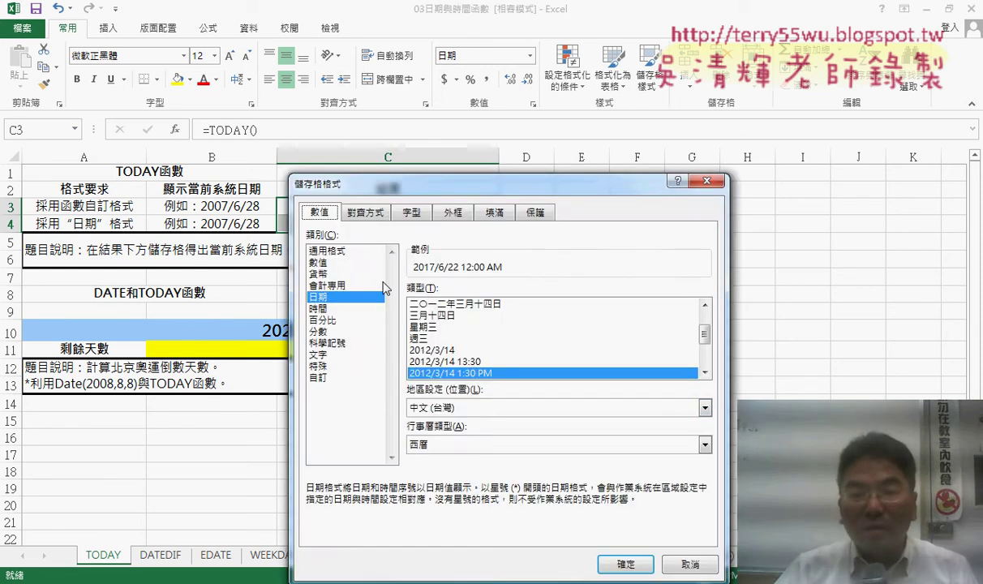
left_click(344, 253)
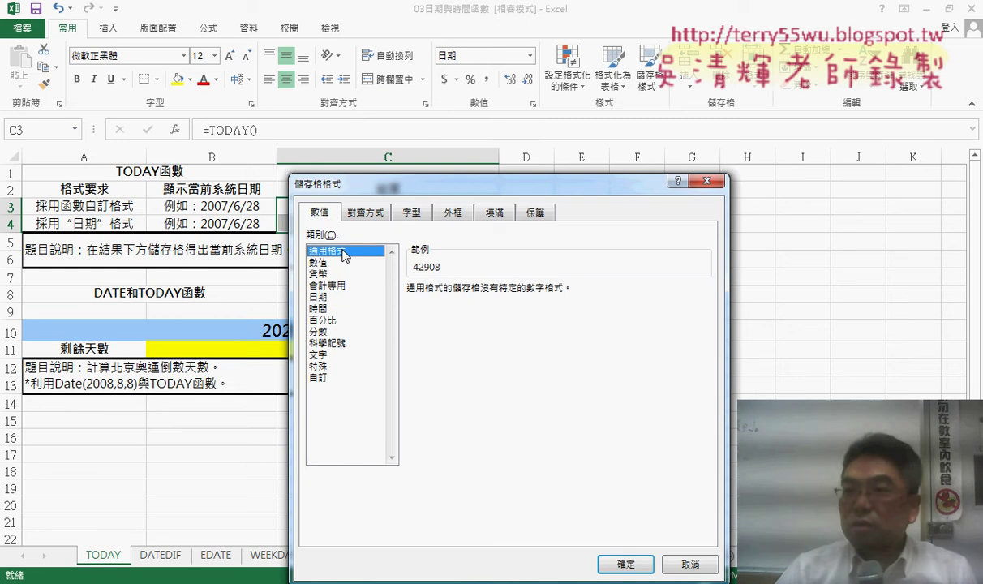
left_click_drag(367, 182, 327, 252)
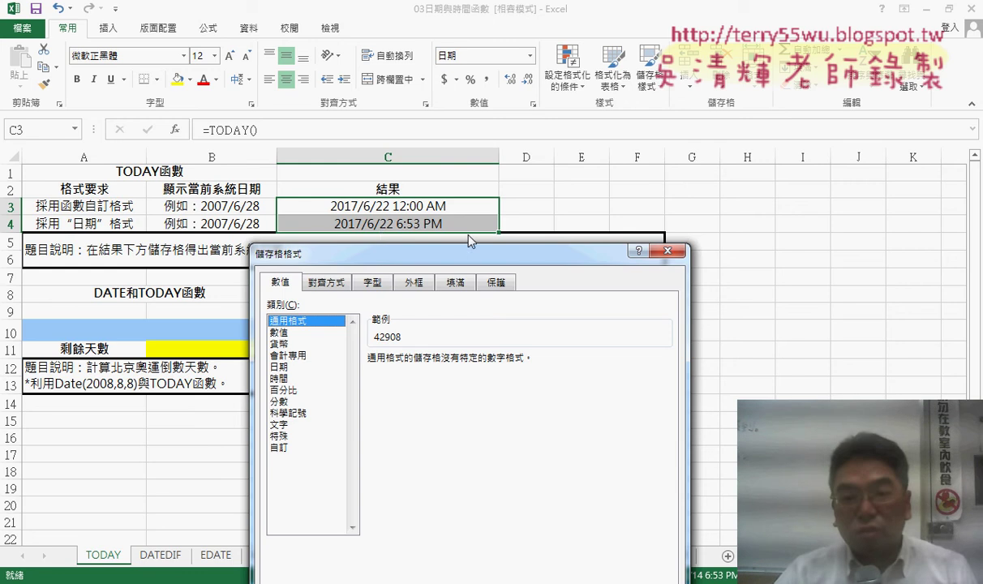
mouse_move(483, 253)
left_mouse_down()
mouse_move(627, 165)
mouse_move(699, 70)
left_mouse_up()
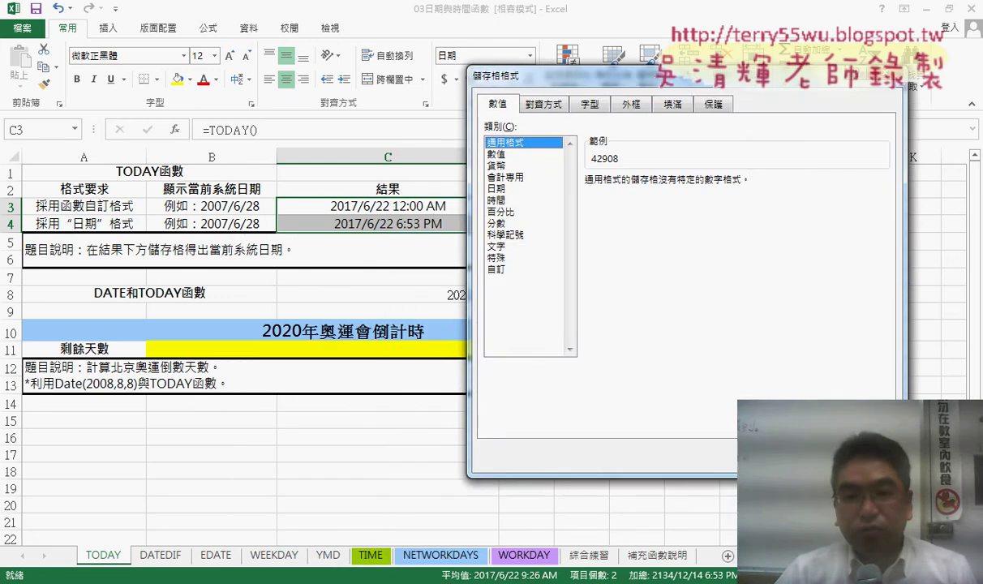
key("Return")
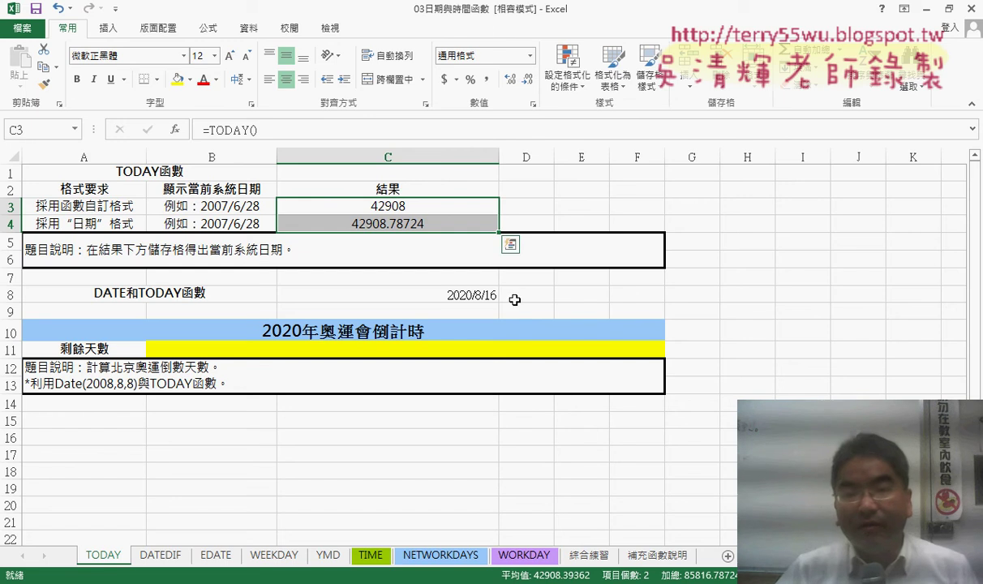
right_click(384, 205)
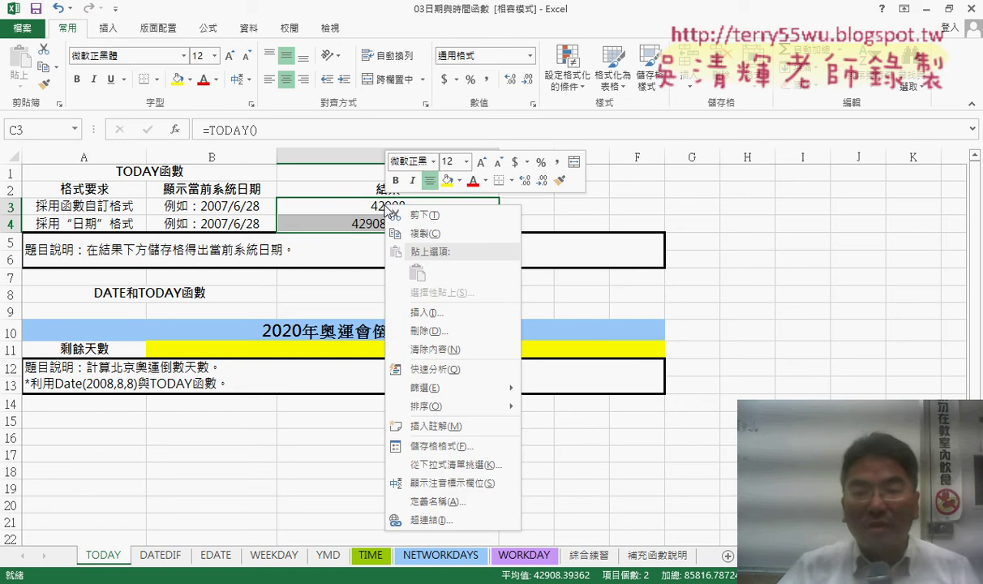
left_click(492, 25)
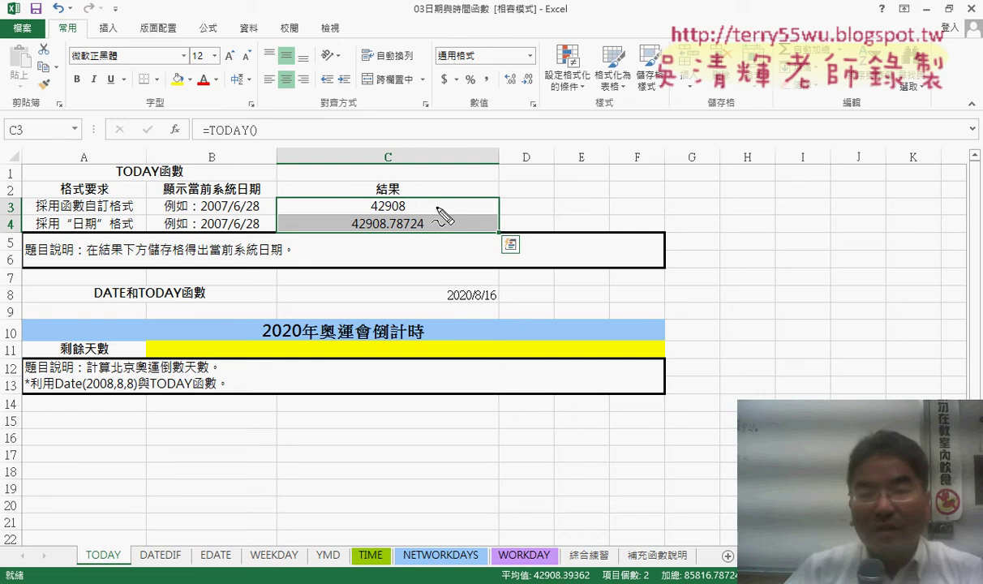
left_click_drag(405, 216, 364, 217)
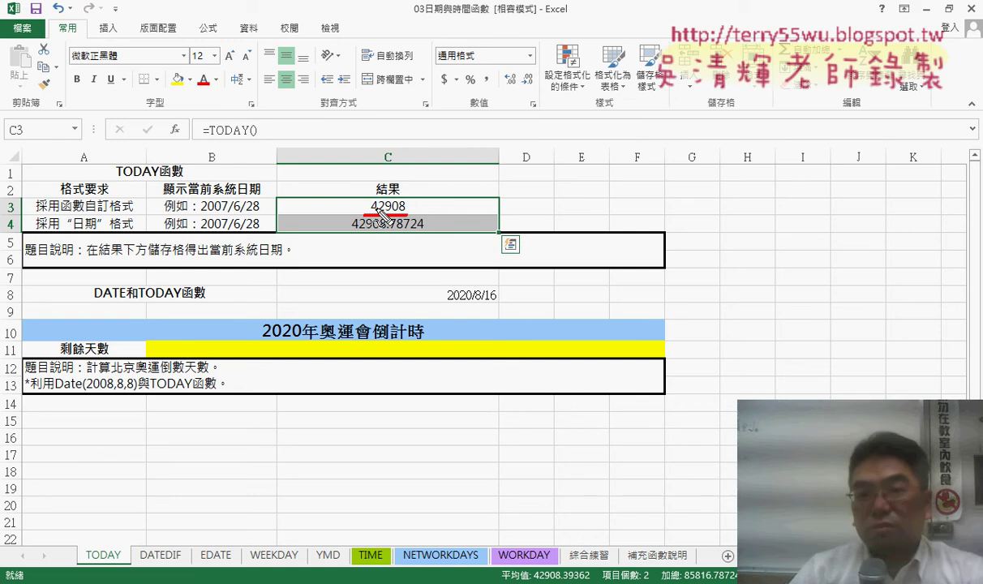
mouse_move(351, 126)
left_mouse_down()
mouse_move(352, 156)
mouse_move(367, 141)
mouse_move(369, 156)
mouse_move(389, 136)
mouse_move(402, 137)
mouse_move(418, 146)
mouse_move(412, 168)
left_mouse_up()
left_click_drag(434, 133, 436, 152)
left_click_drag(471, 113, 442, 182)
left_click_drag(489, 126, 490, 150)
left_click_drag(353, 171, 546, 171)
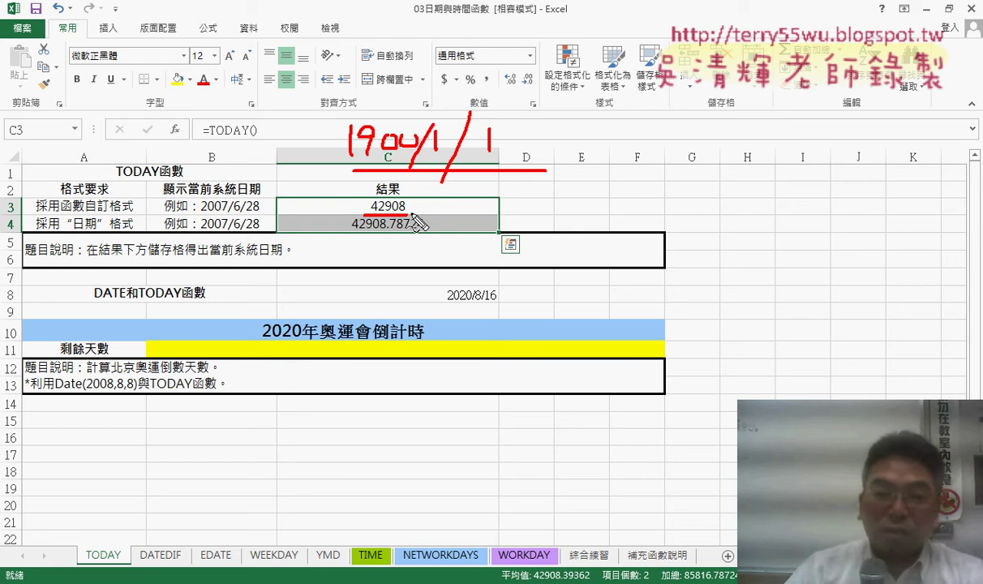
key("Escape")
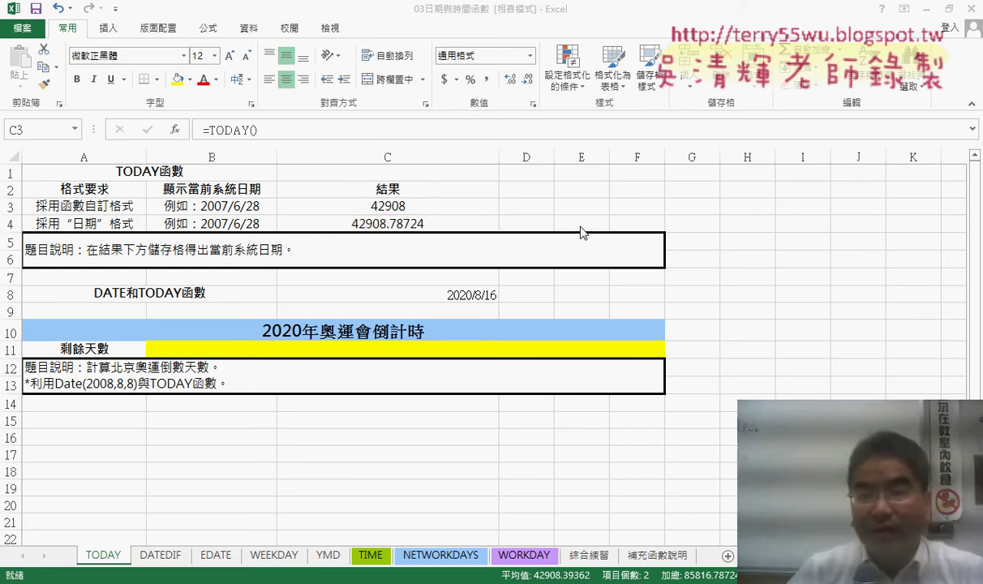
Enter the date 1900/1/1 in cell C1.
left_click(418, 173)
type("190")
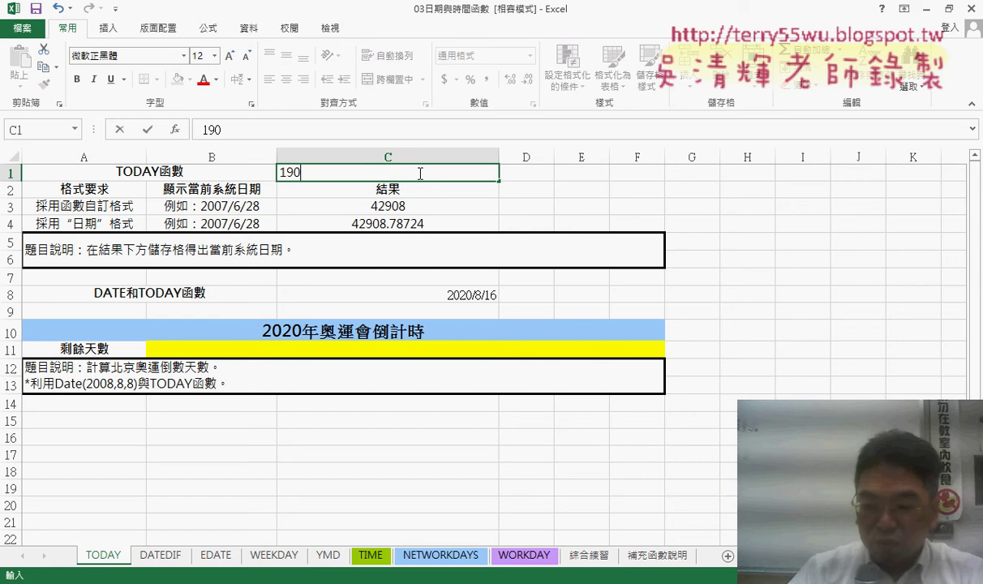
type("0/1/1")
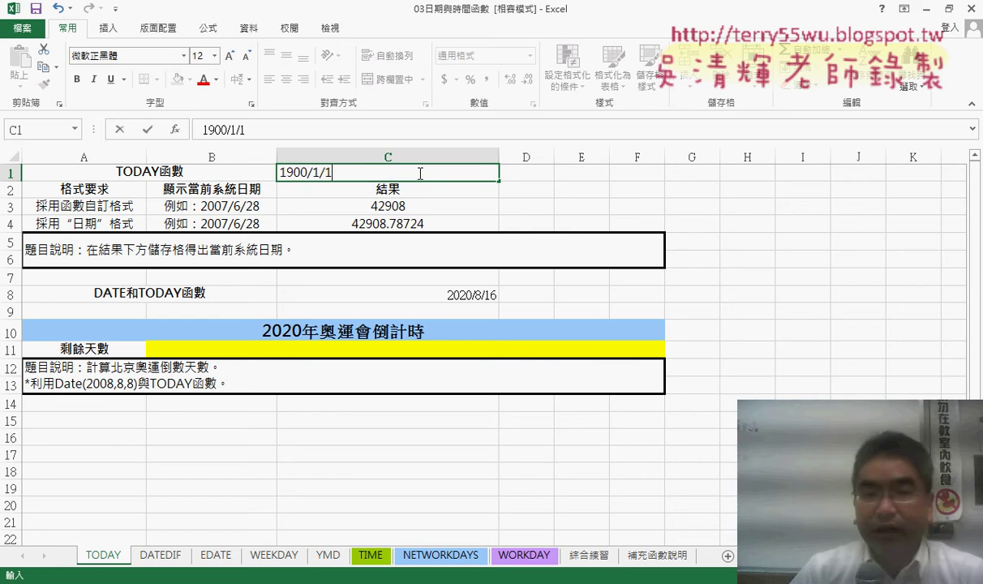
key("Return")
Format C1 as General so it displays the serial number 1.
left_click(429, 173)
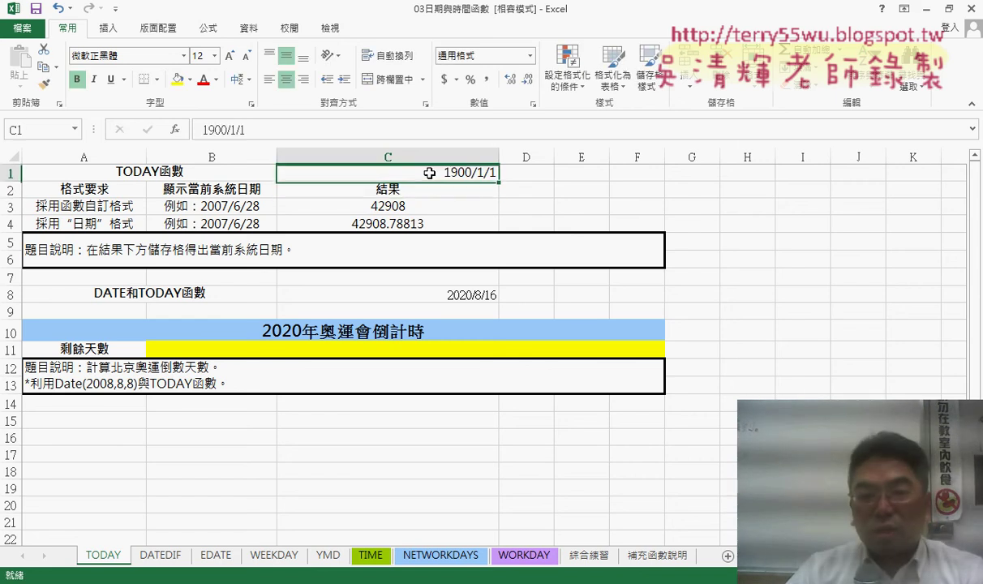
right_click(429, 173)
left_click(470, 398)
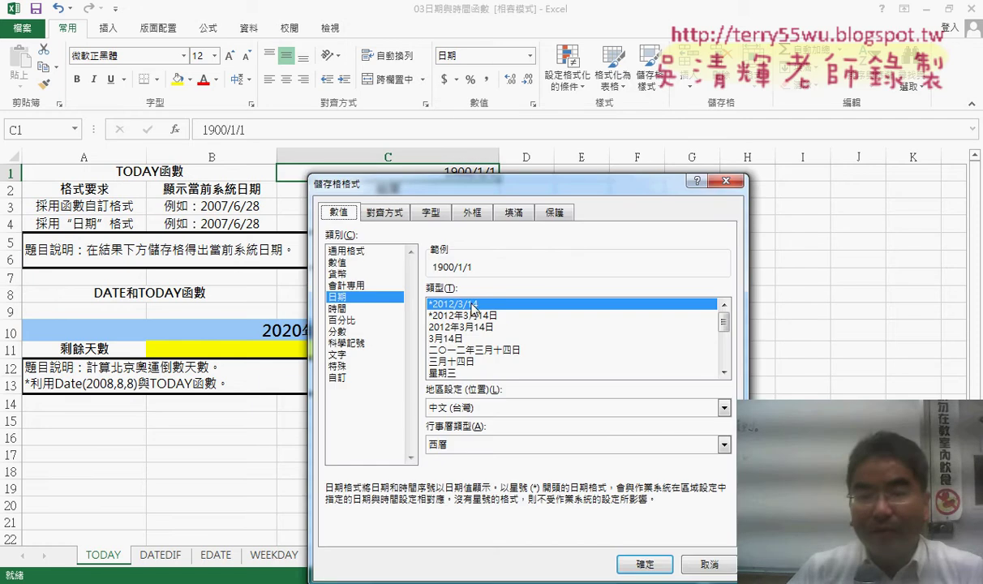
left_click(345, 251)
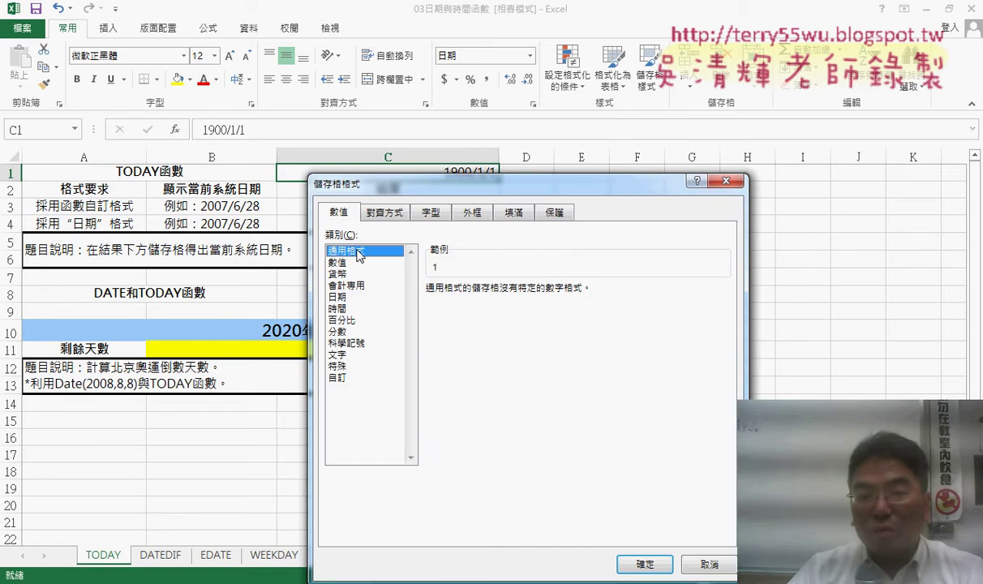
left_click(649, 568)
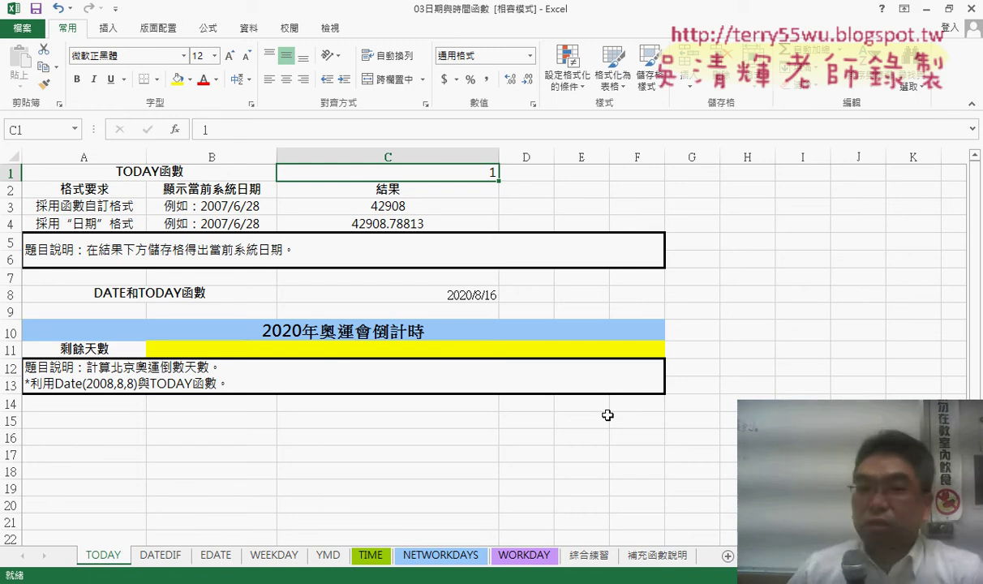
left_click(418, 208)
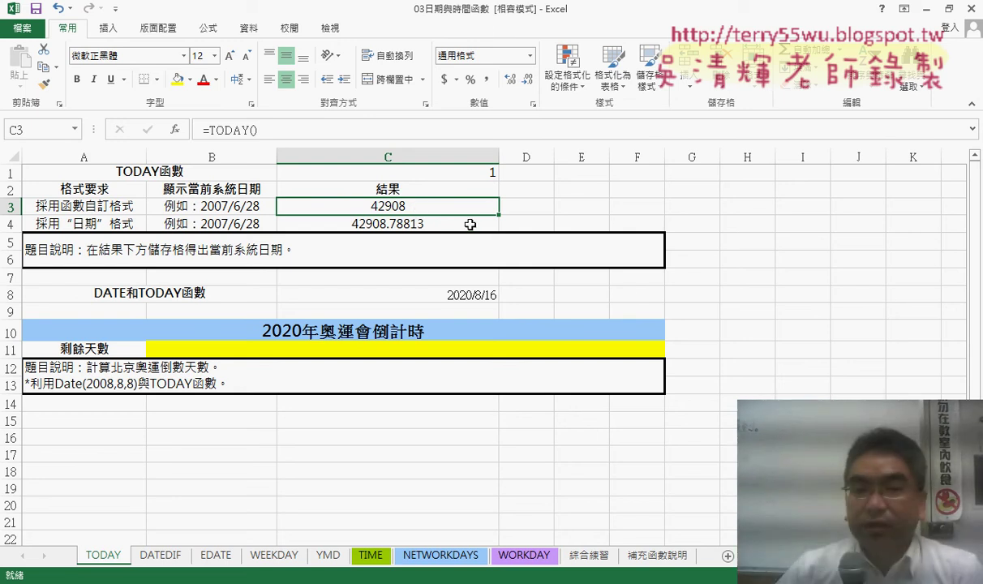
left_click(435, 224)
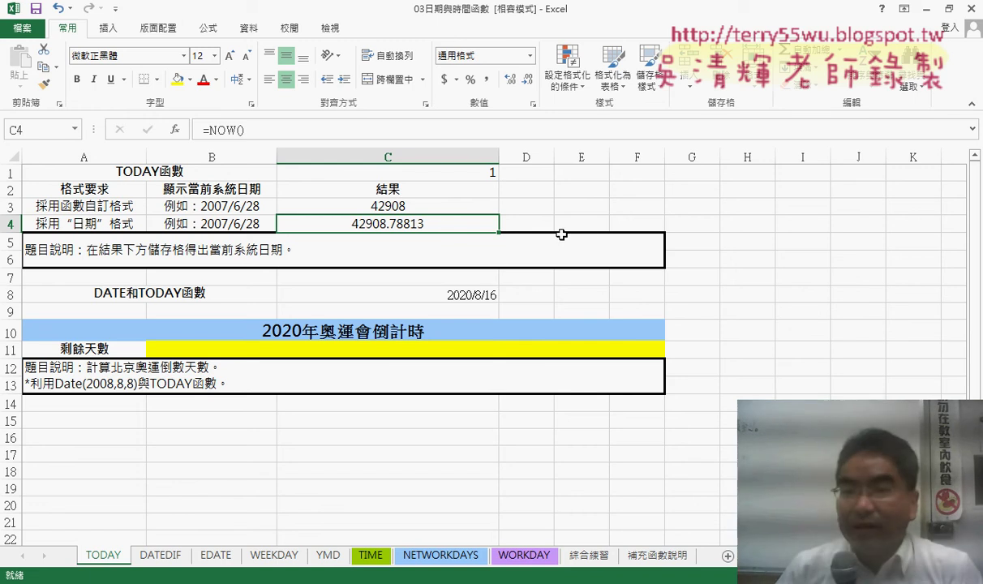
left_click(536, 223)
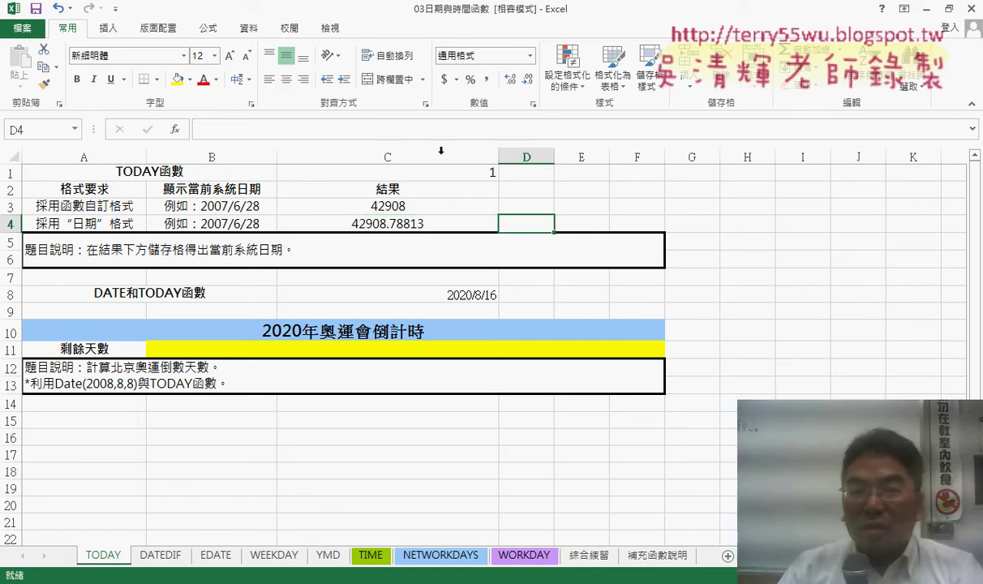
Enter =1/24 in D4 and widen column D so 0.041666667 shows fully.
left_click(374, 130)
type("=")
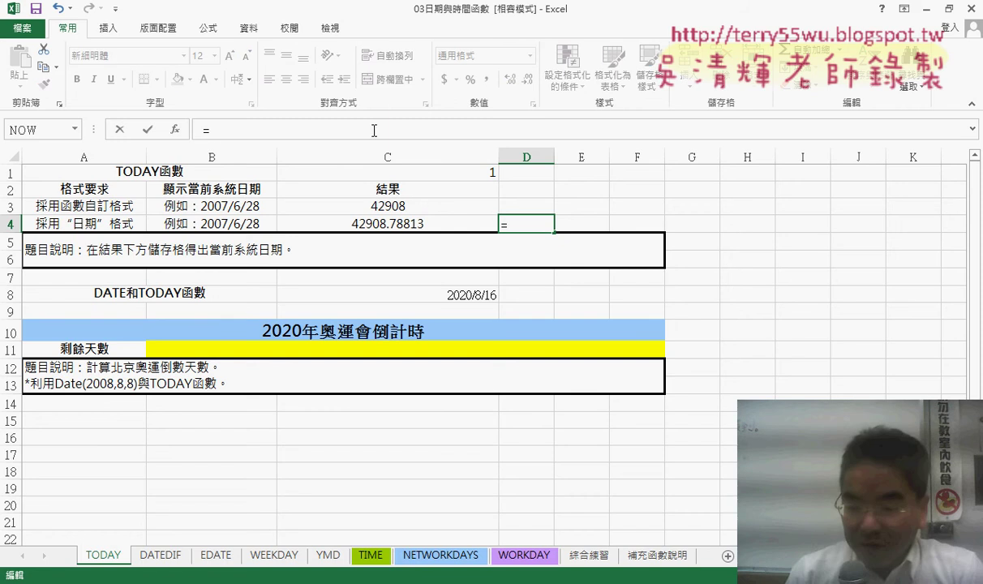
type("1/2")
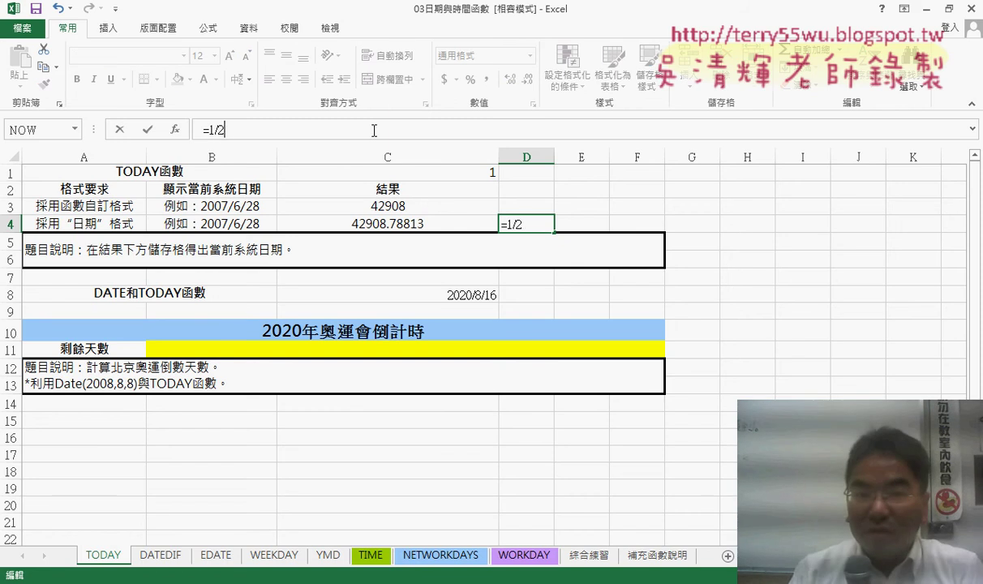
type("4")
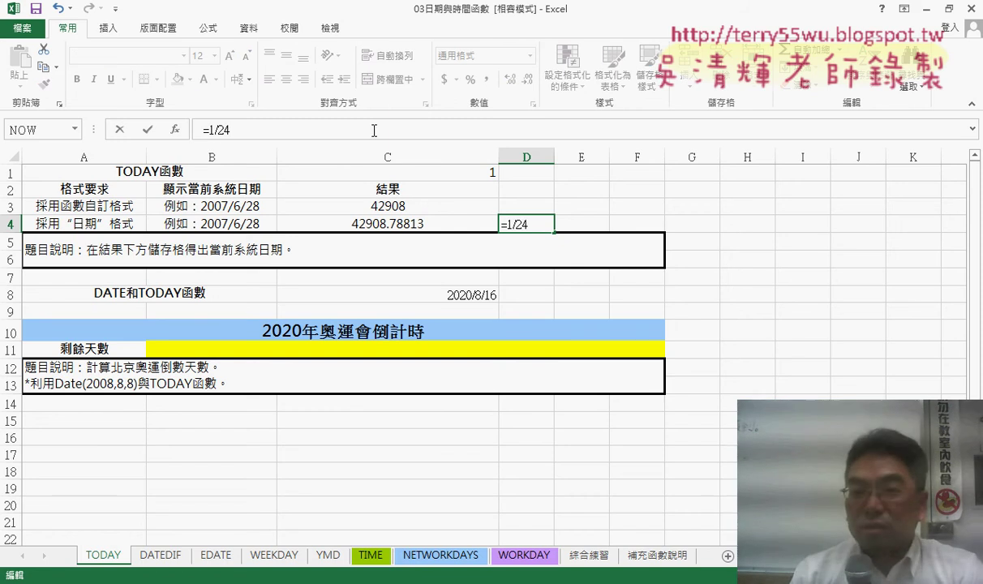
key("Return")
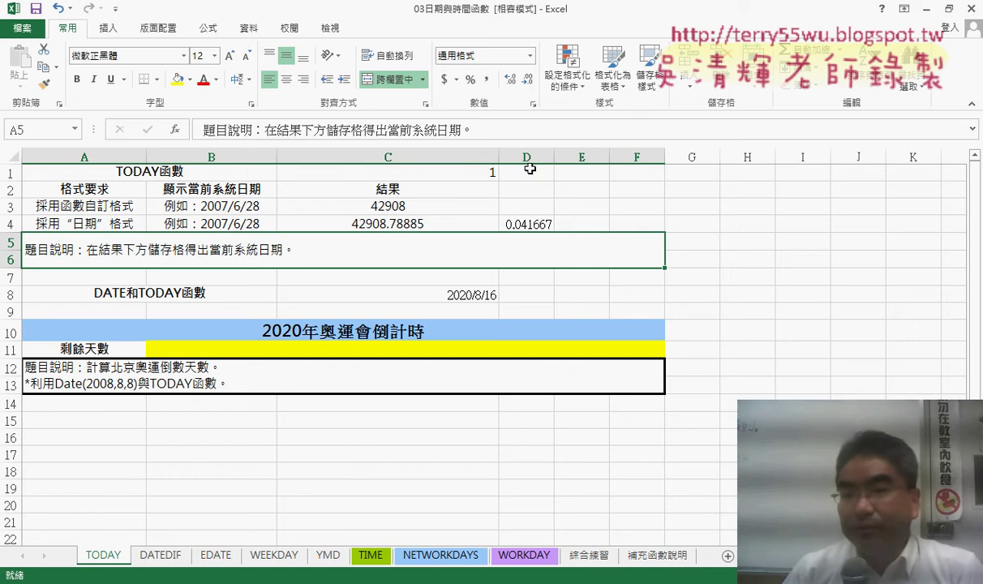
left_click_drag(554, 157, 604, 156)
left_click(562, 225)
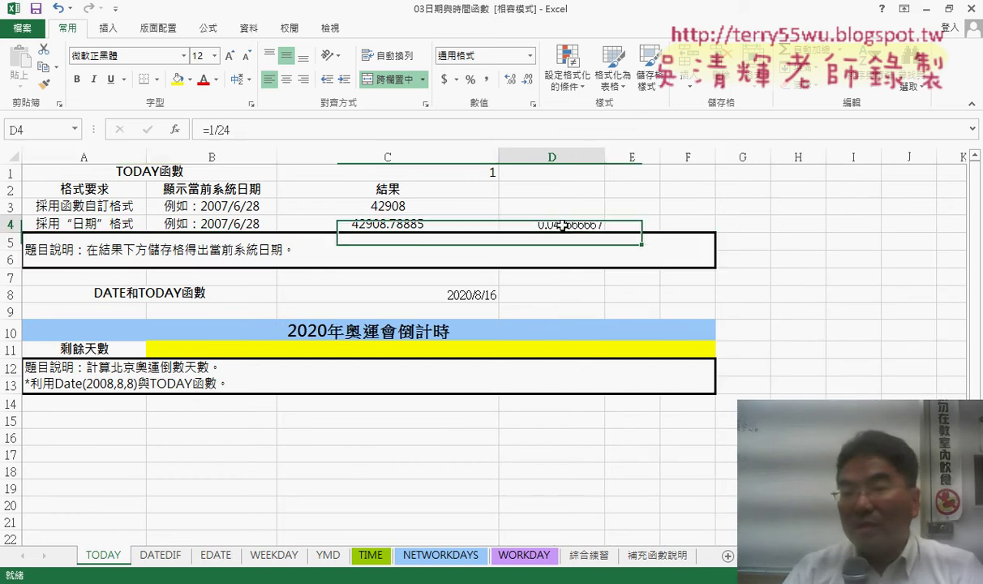
right_click(575, 225)
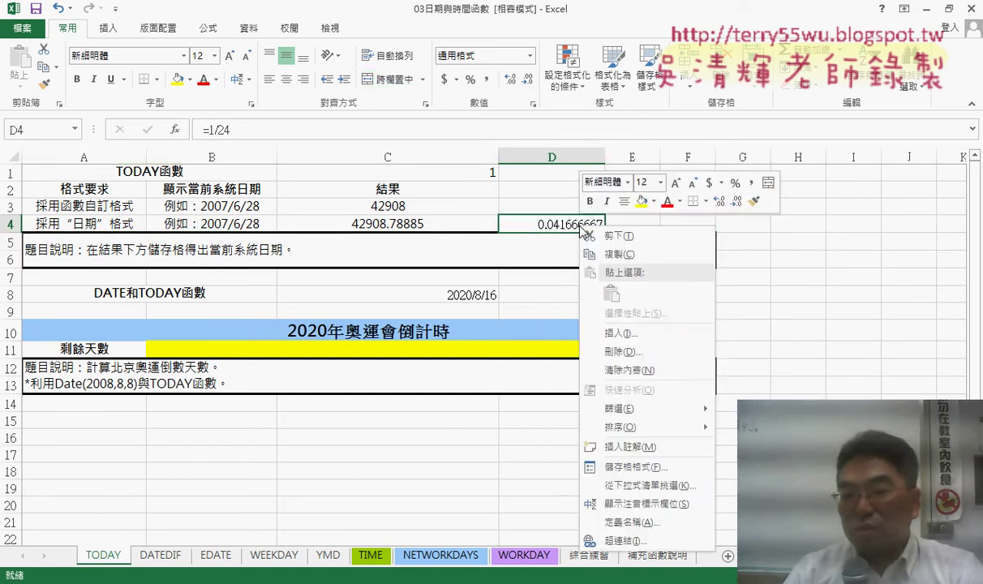
Apply the 1:30:55 PM time format to D4 so it reads 1:00:00 AM.
left_click(622, 468)
left_click(434, 309)
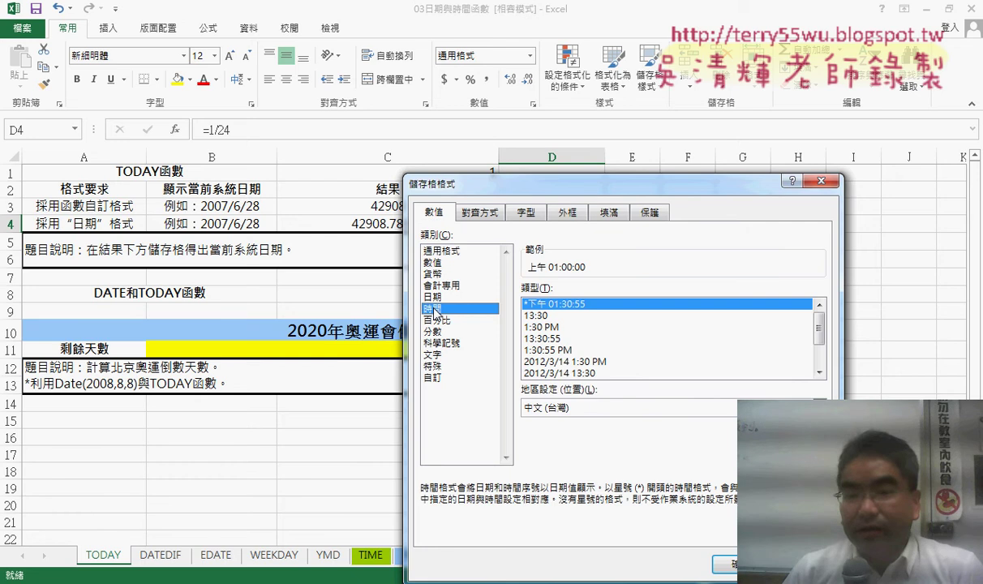
left_click(547, 351)
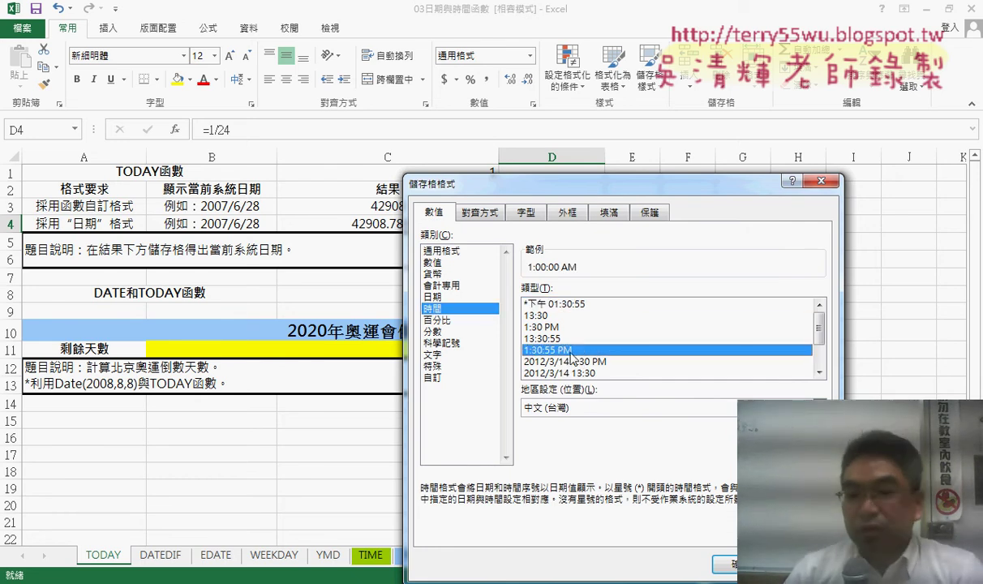
left_click(724, 564)
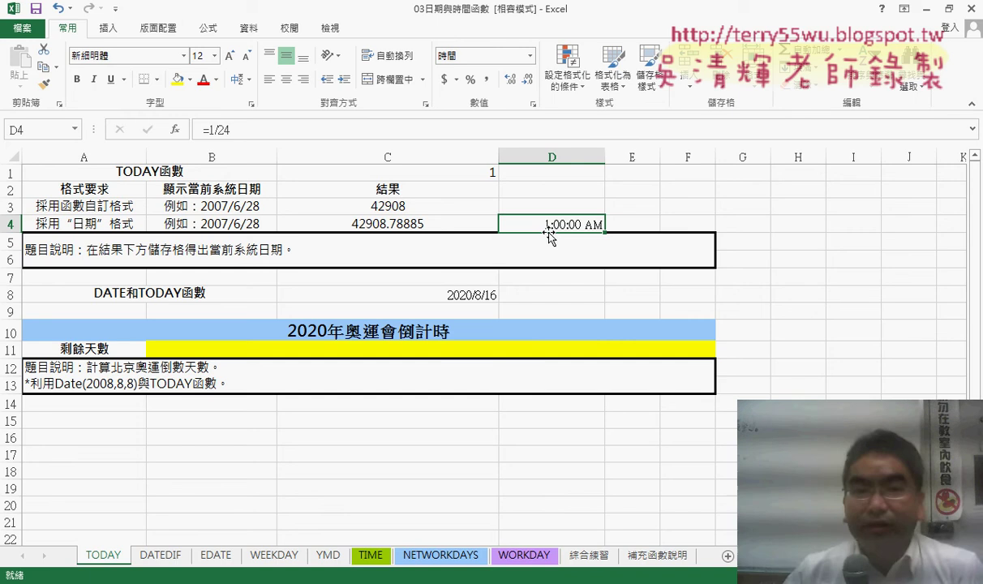
Change D4's formula from =1/24 to =2/24.
left_click(212, 129)
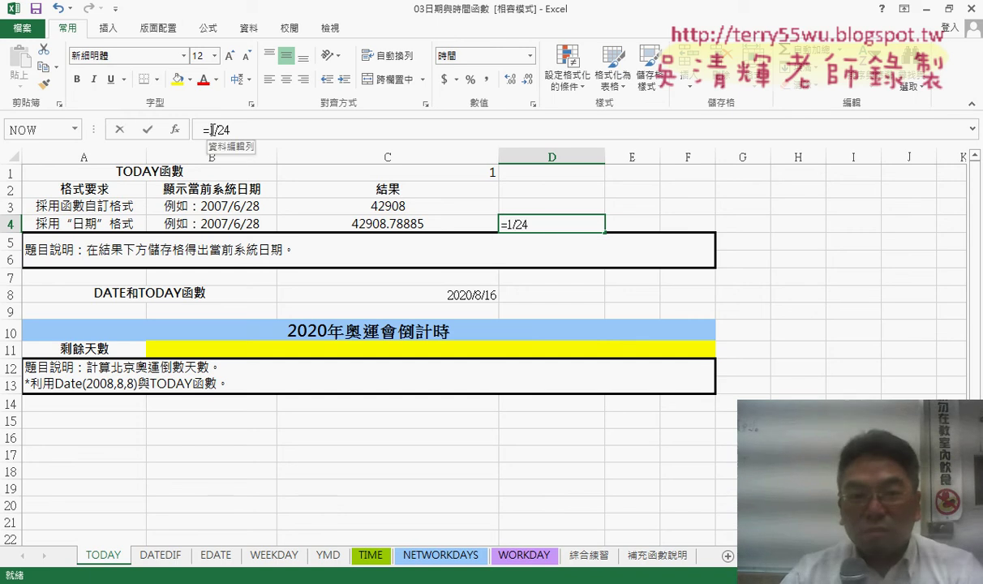
left_click(210, 130)
type("2")
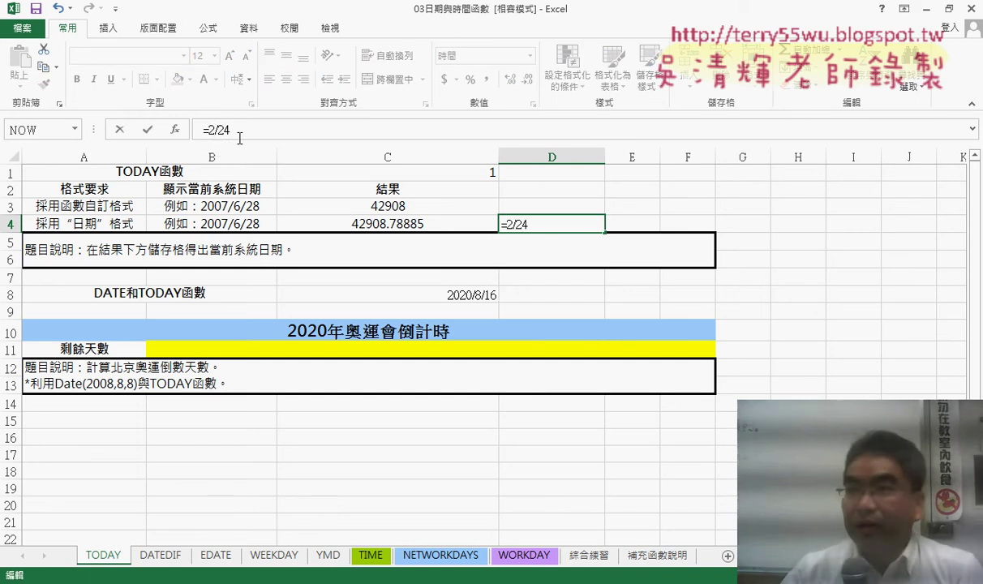
key("Return")
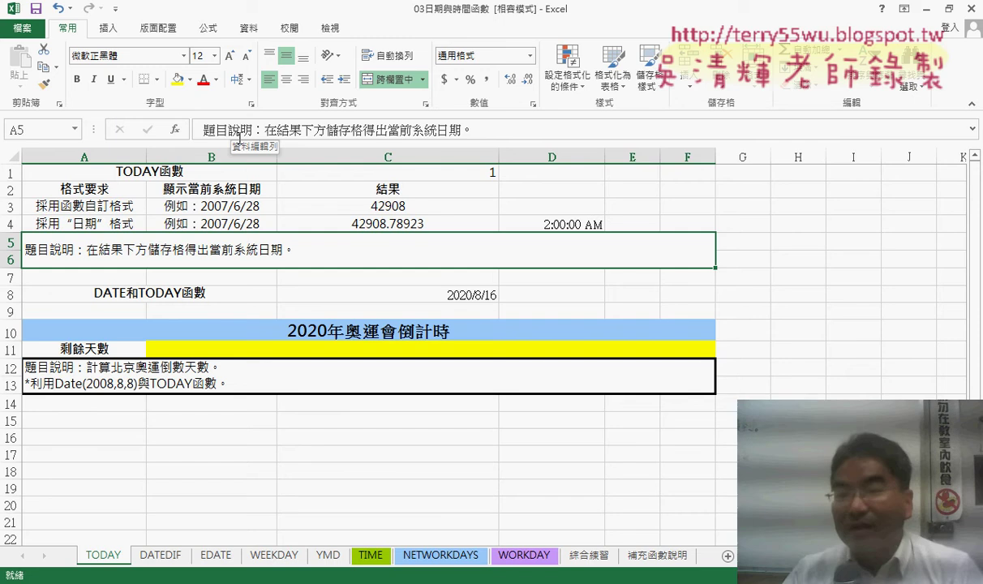
Set D4 back to General format, displaying 0.083333333.
left_click(575, 224)
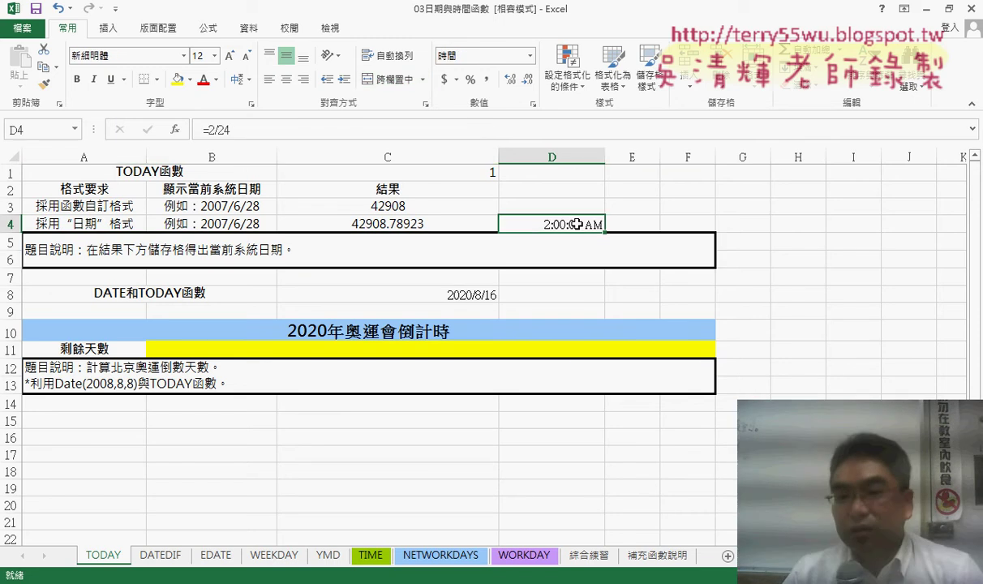
right_click(575, 224)
left_click(625, 442)
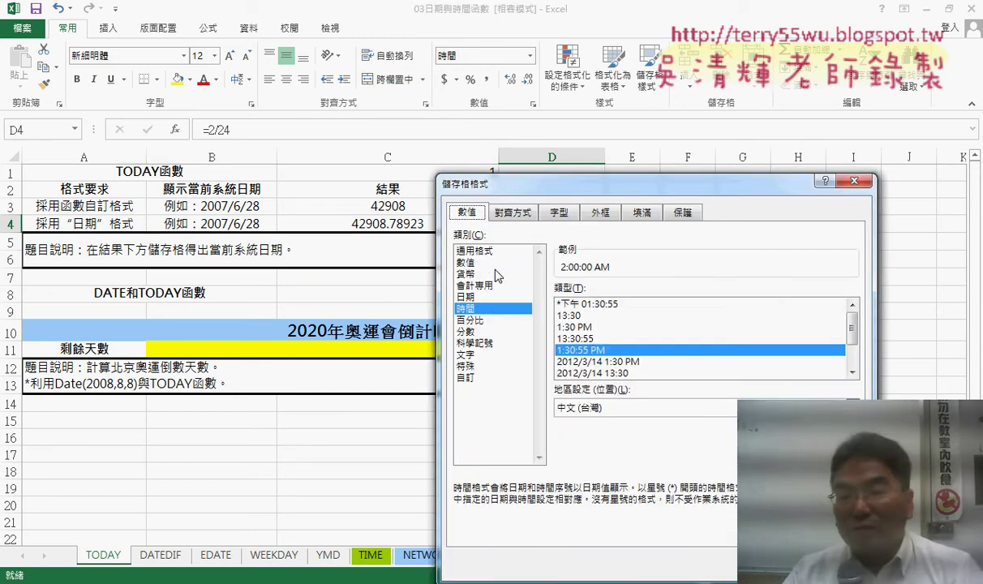
left_click(475, 251)
key("Return")
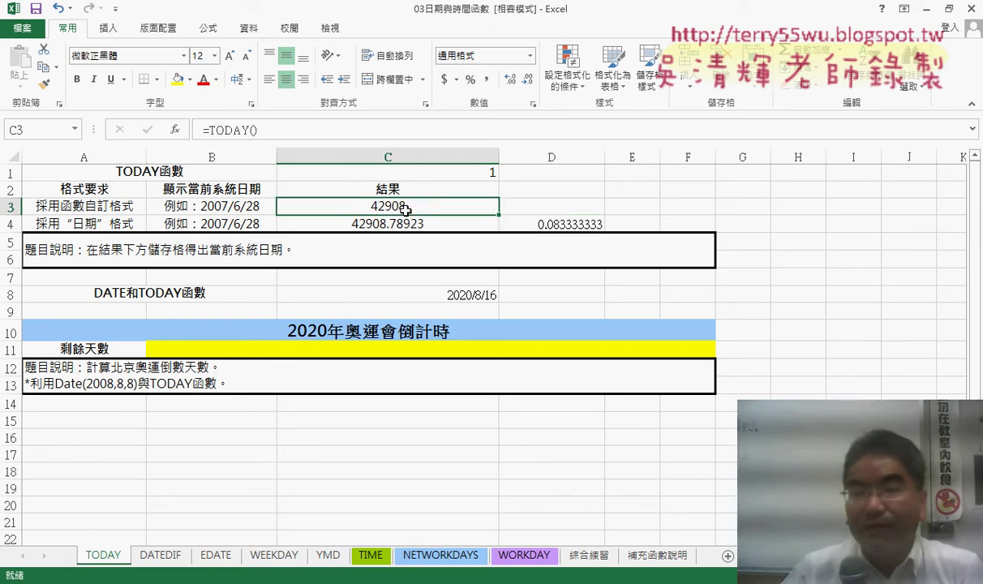
Inspect the C3:C4 results, the countdown cell B11 and the date in C8.
left_click_drag(396, 212, 405, 224)
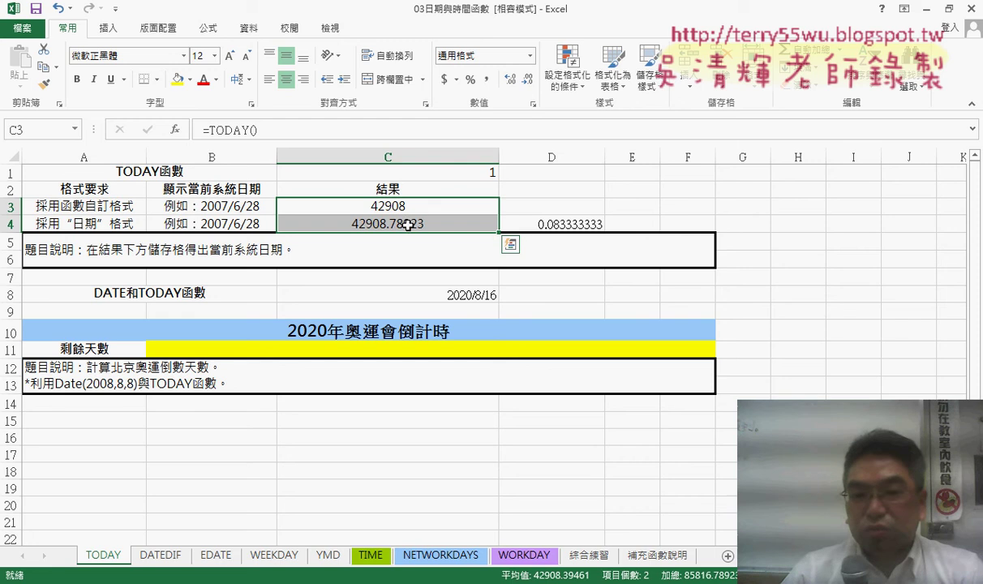
left_click(381, 350)
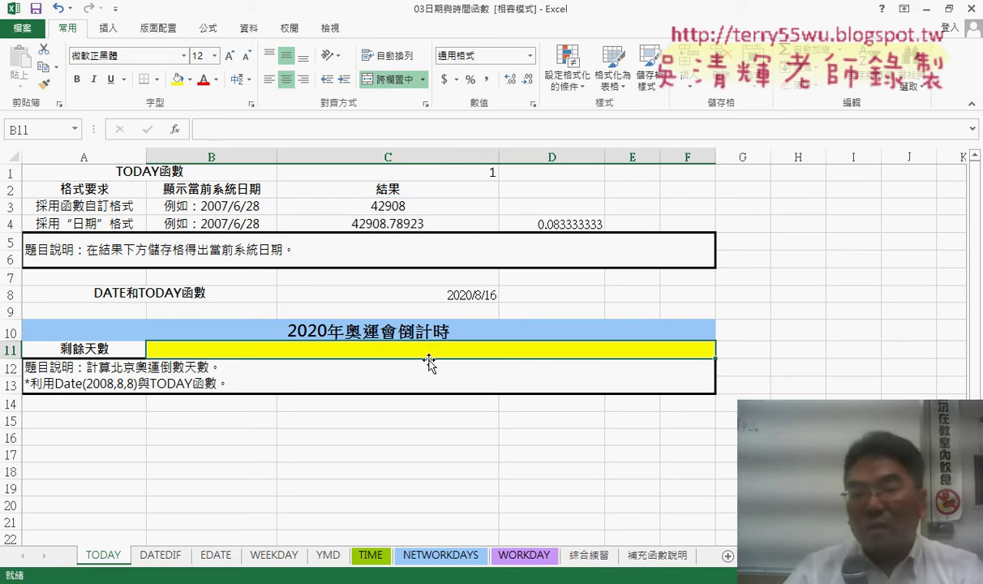
left_click(465, 294)
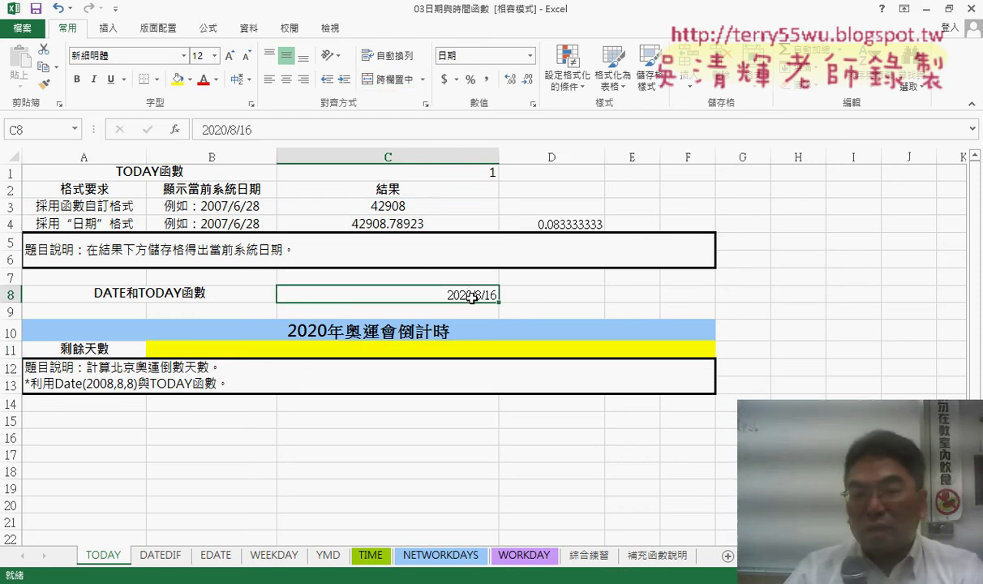
right_click(472, 296)
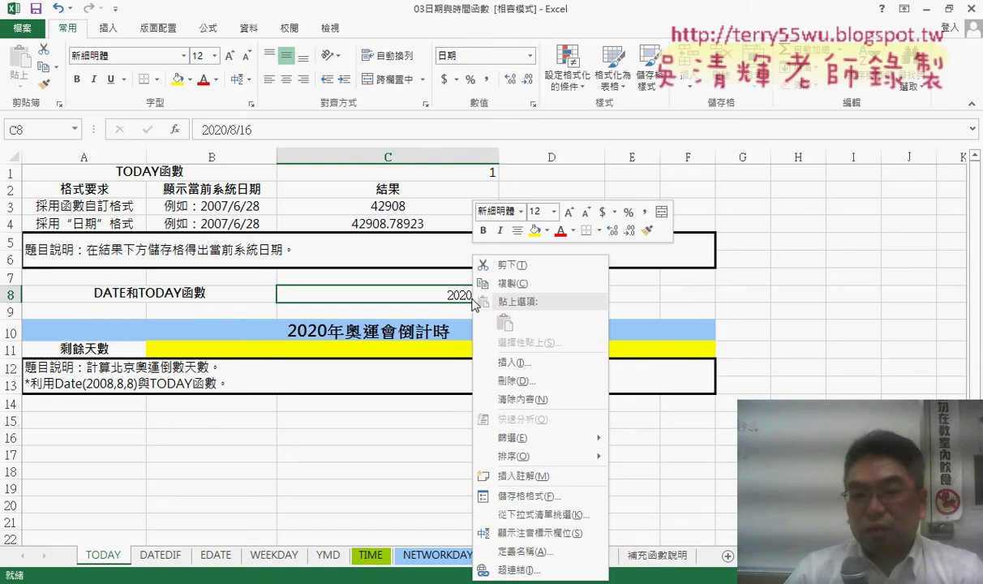
left_click(389, 207)
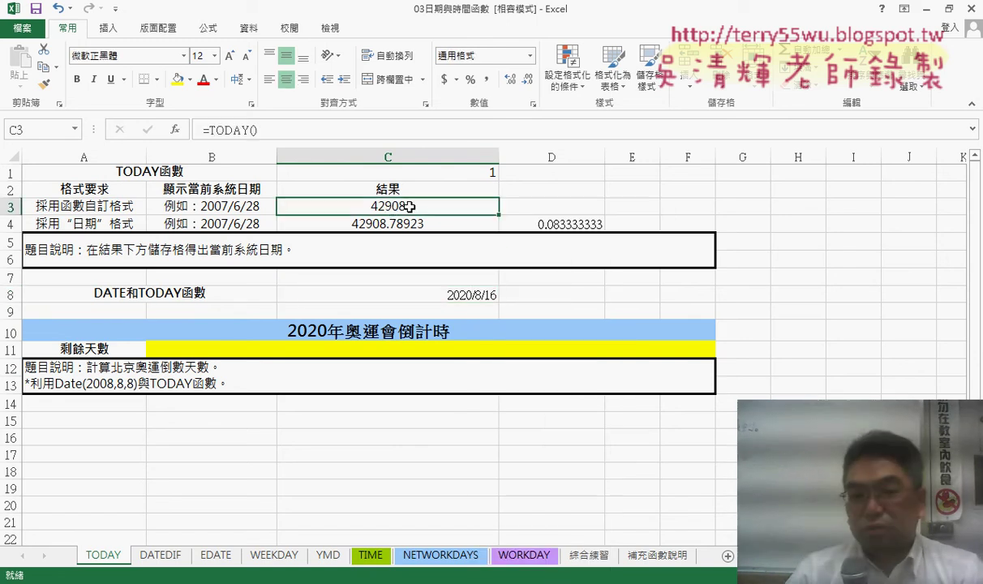
Format C8's date 2020/8/16 as General so it shows serial number 44059.
left_click(458, 293)
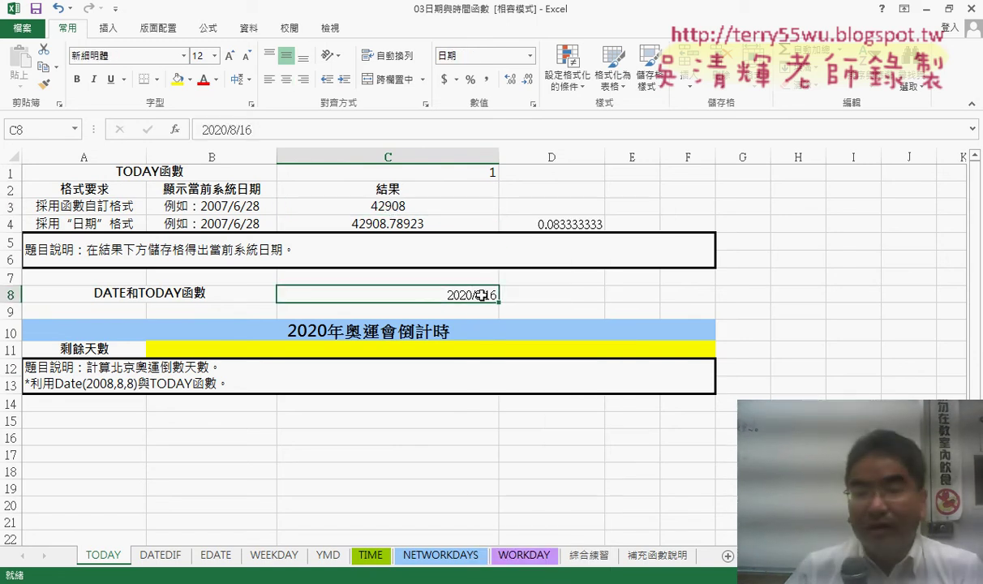
right_click(412, 292)
left_click(471, 495)
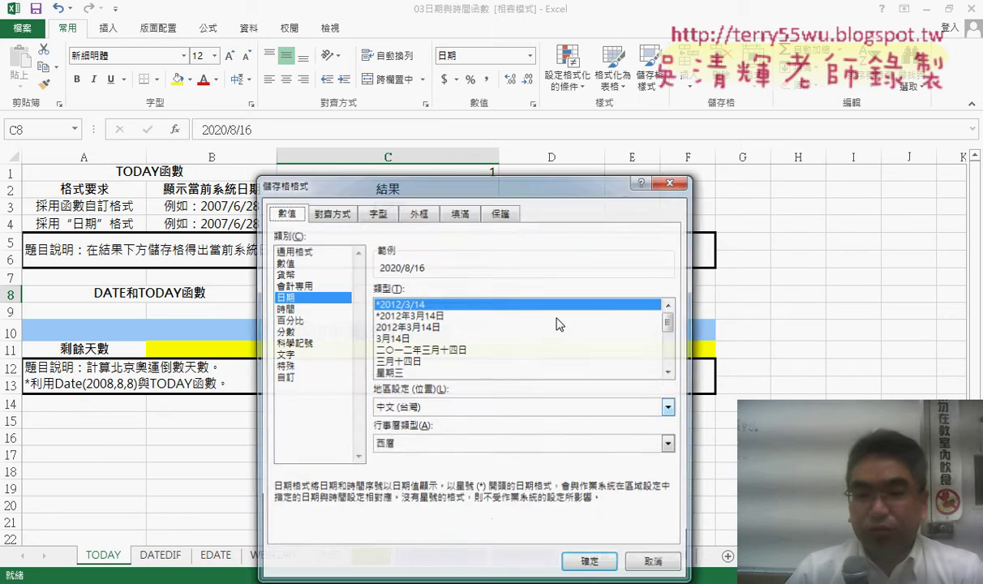
left_click_drag(521, 189, 766, 122)
left_click(535, 184)
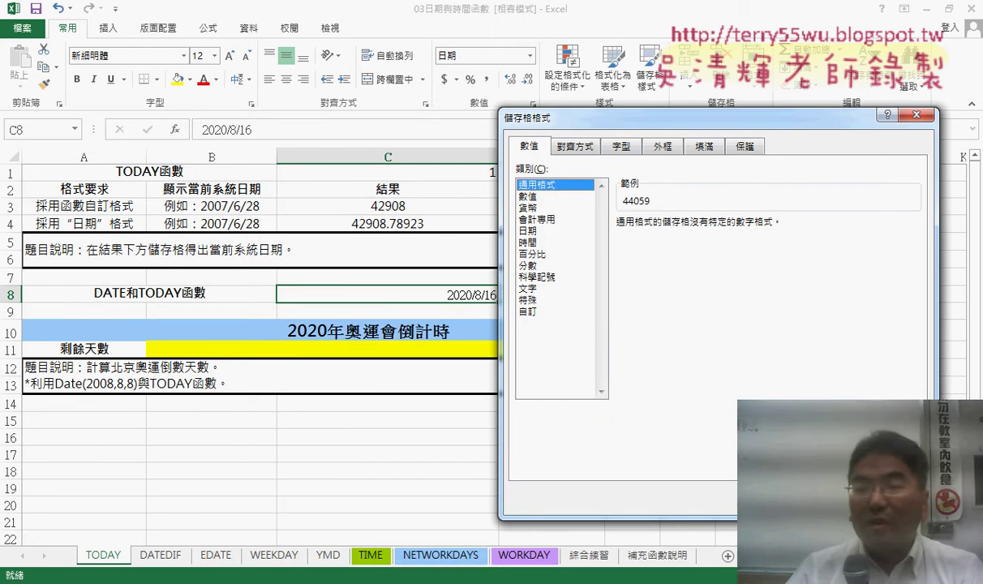
key("Return")
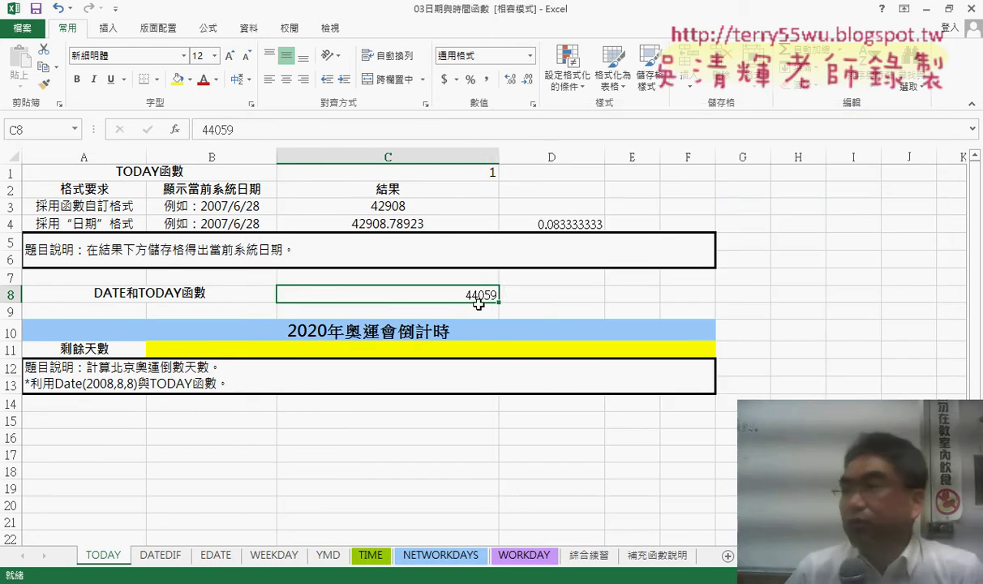
left_click(426, 348)
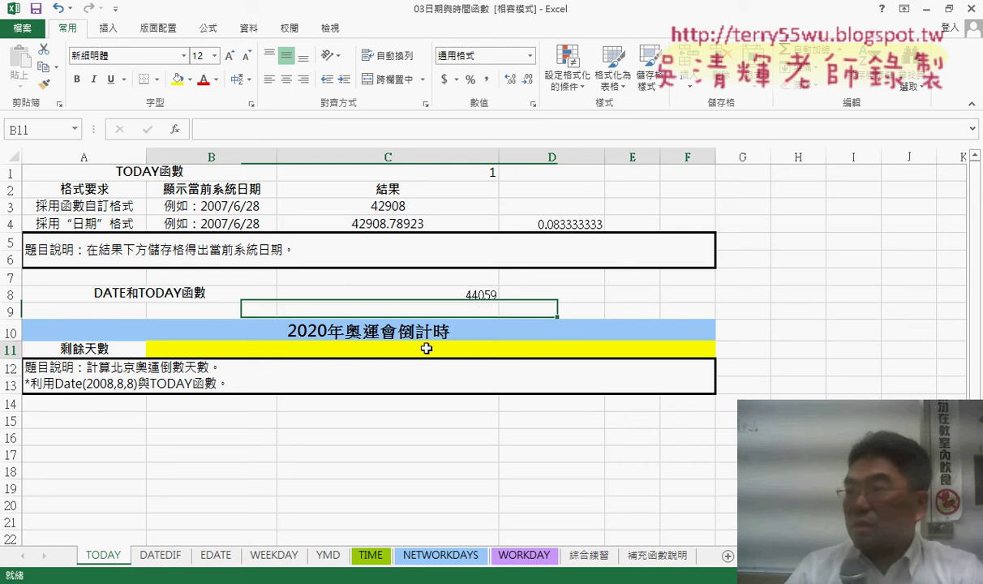
Enter =C8-C3 in B11 so the countdown shows 1151 remaining days.
left_click(254, 132)
type("=")
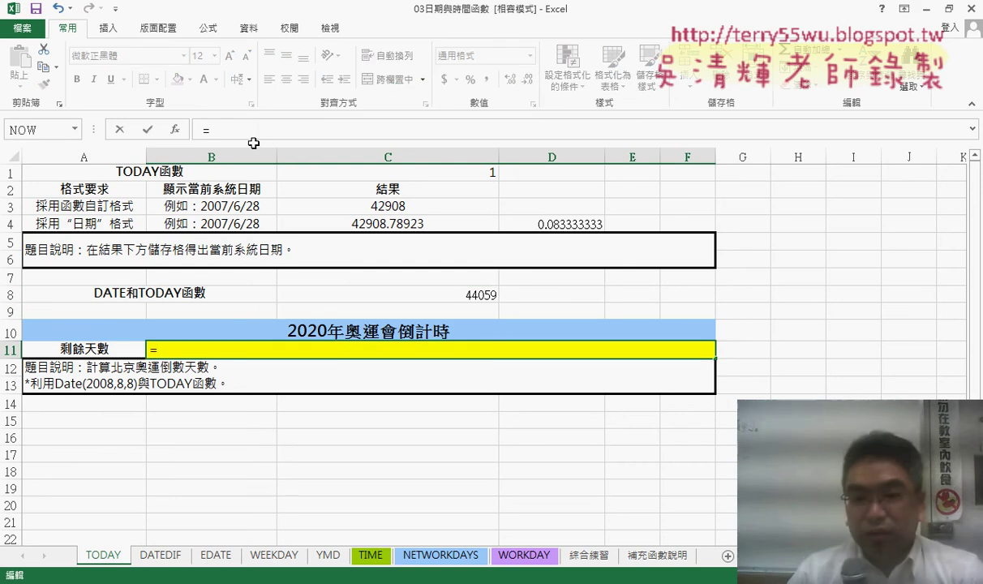
left_click(449, 294)
type("-")
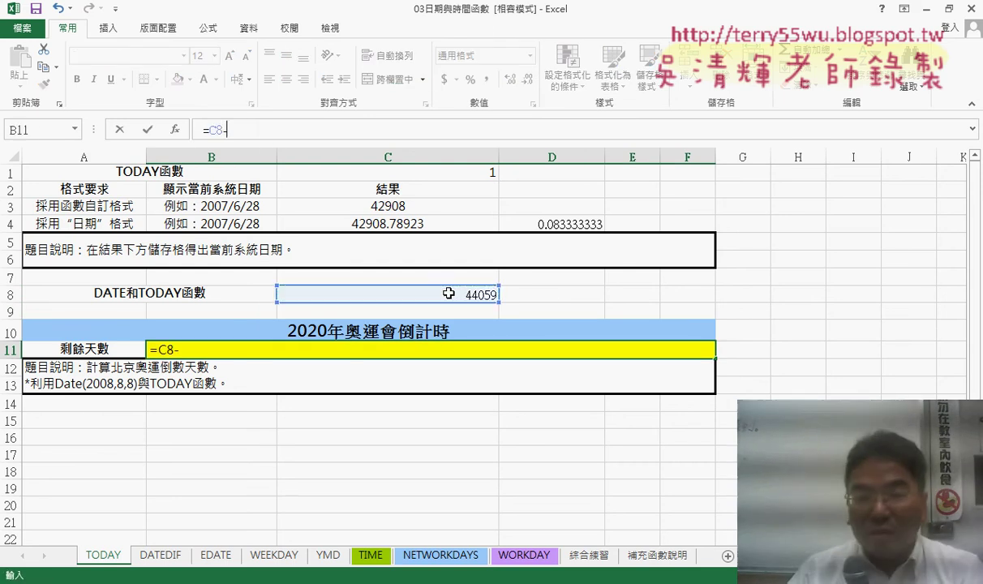
left_click(423, 205)
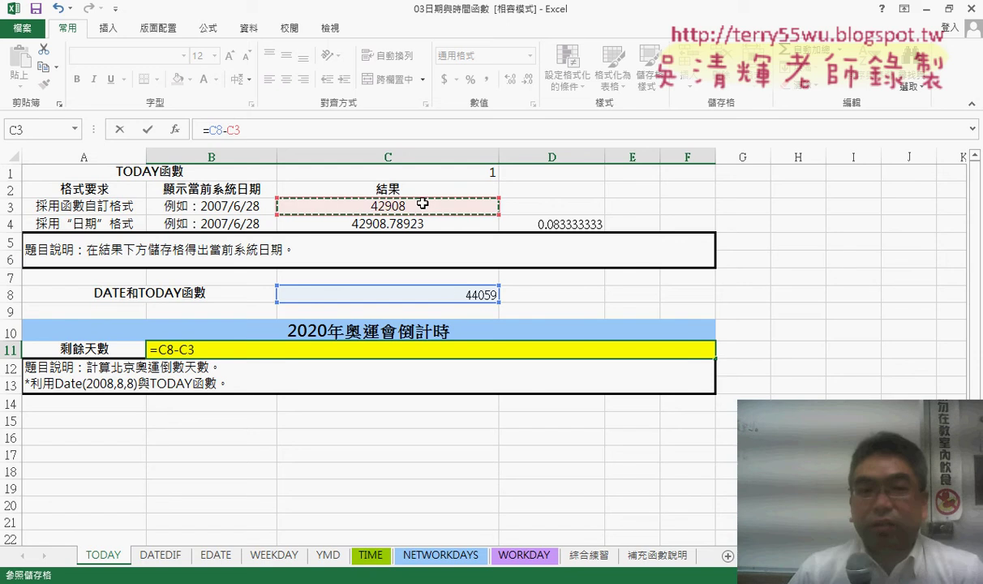
left_click(149, 131)
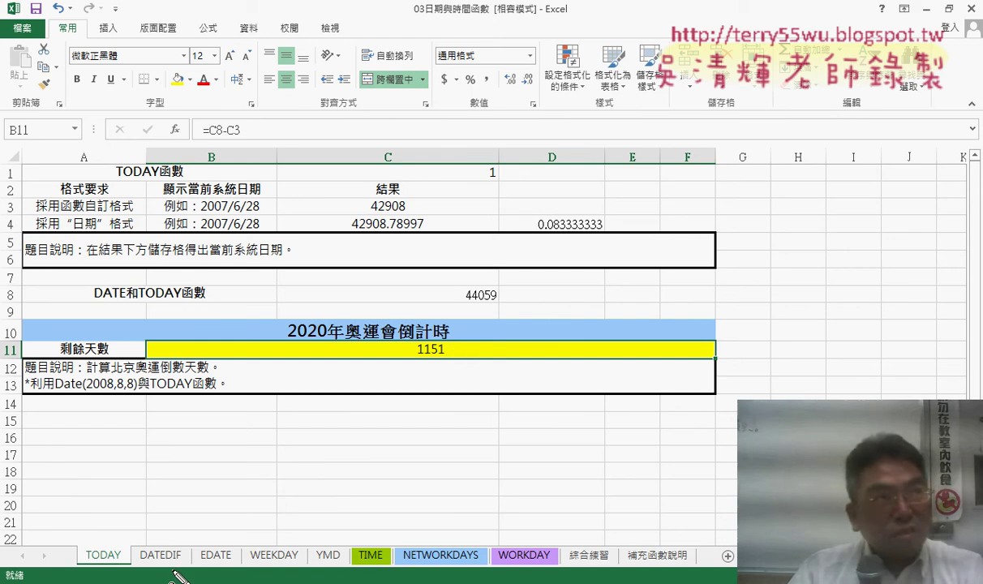
Go to the DATEDIF sheet with its date-interval table and employee birth-date list.
mouse_move(178, 572)
left_mouse_down()
mouse_move(159, 564)
mouse_move(186, 534)
left_mouse_up()
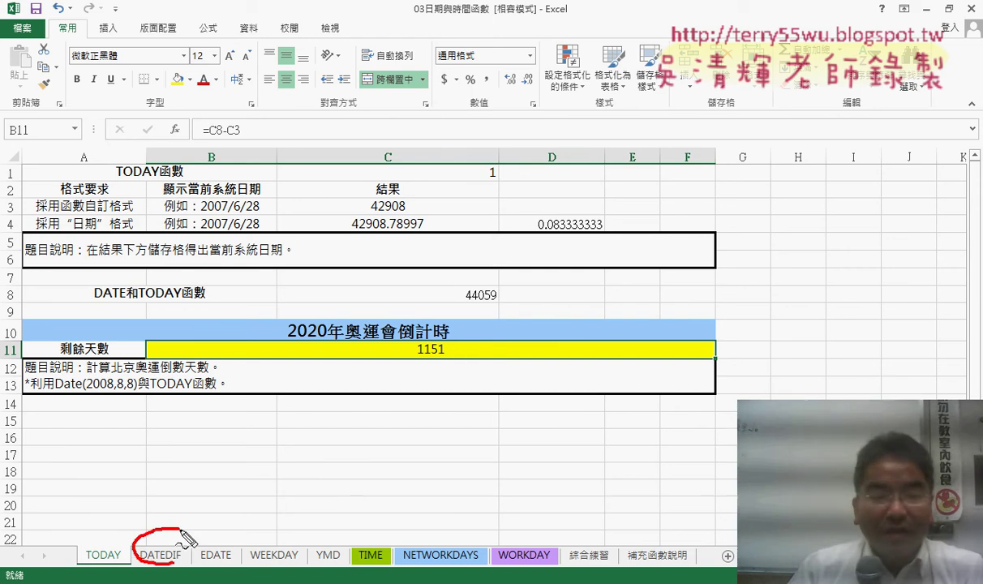
mouse_move(270, 442)
left_mouse_down()
mouse_move(202, 496)
mouse_move(185, 535)
left_mouse_up()
mouse_move(191, 495)
left_mouse_down()
mouse_move(185, 535)
mouse_move(207, 527)
left_mouse_up()
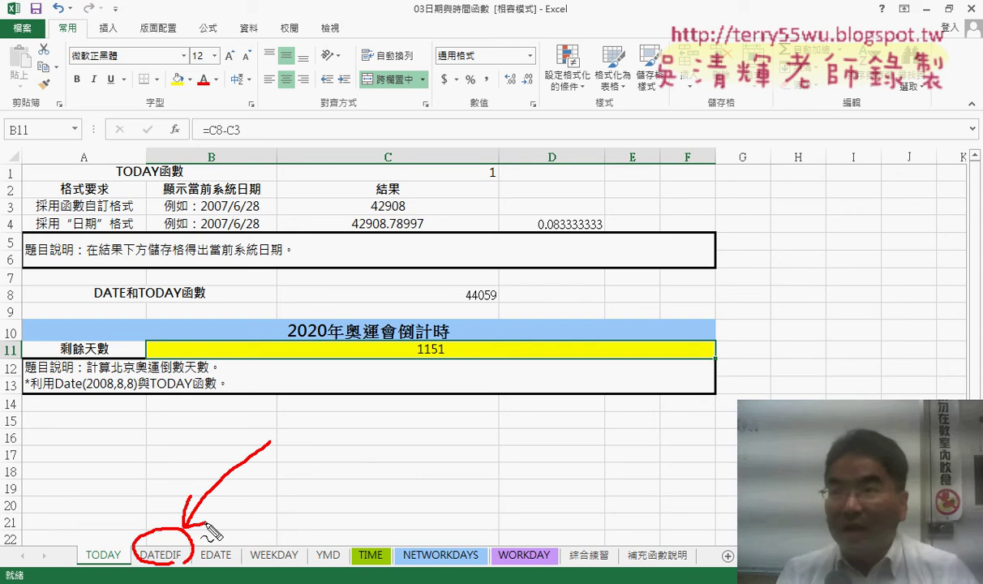
key("Escape")
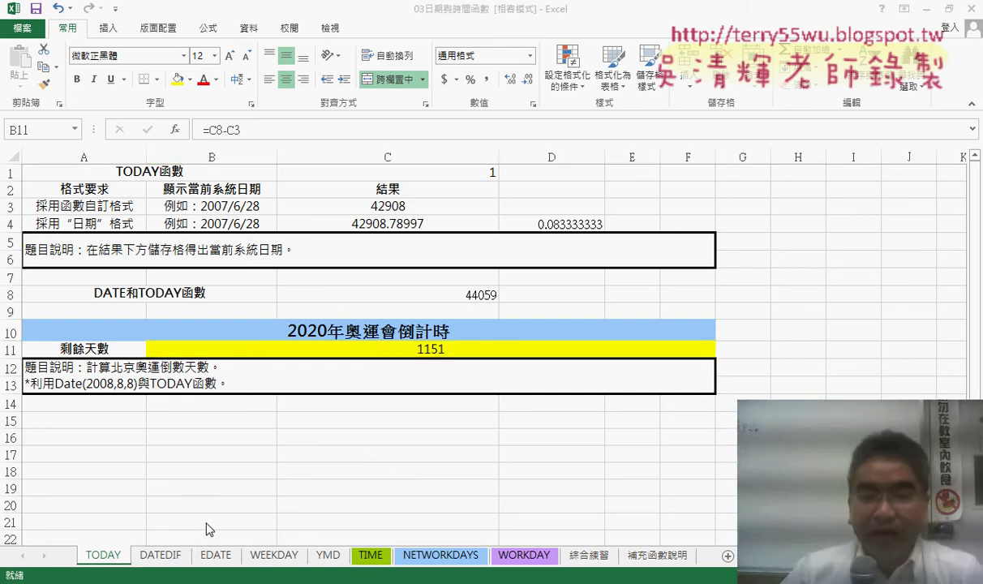
left_click(166, 555)
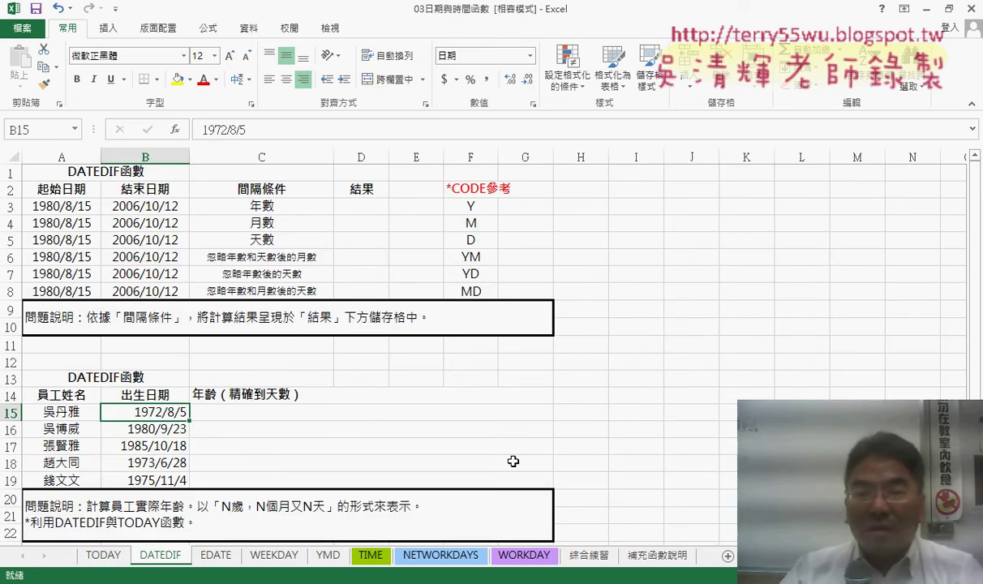
For cell D3, bring up Insert Function with the 日期及時間 (Date & Time) category.
left_click(355, 205)
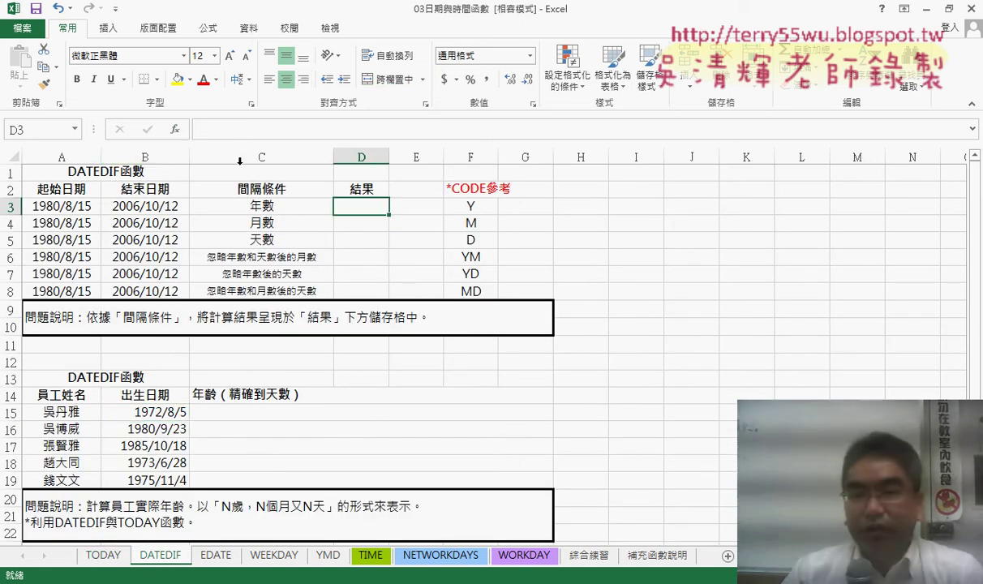
left_click(175, 130)
left_click(560, 207)
left_click(568, 209)
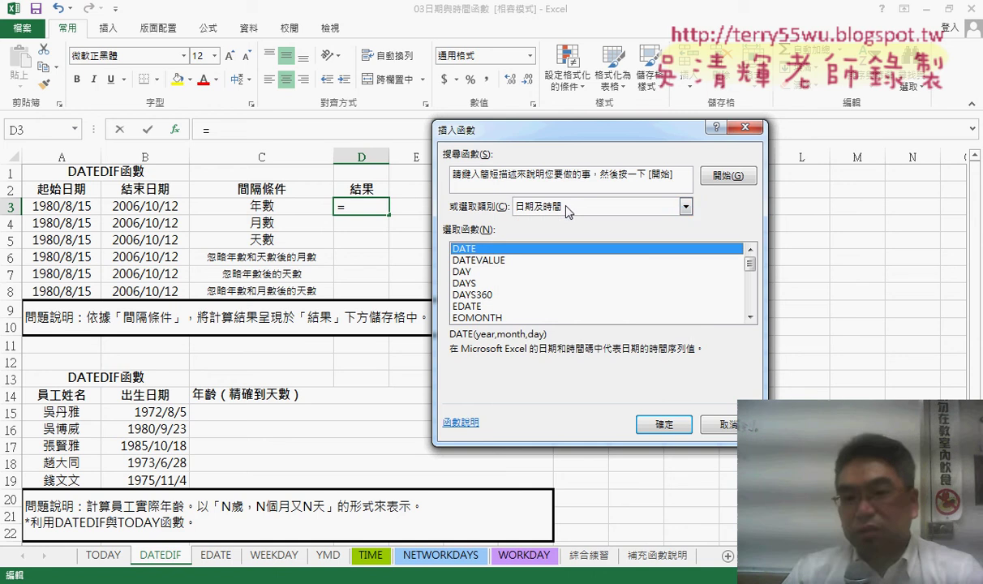
left_click(523, 206)
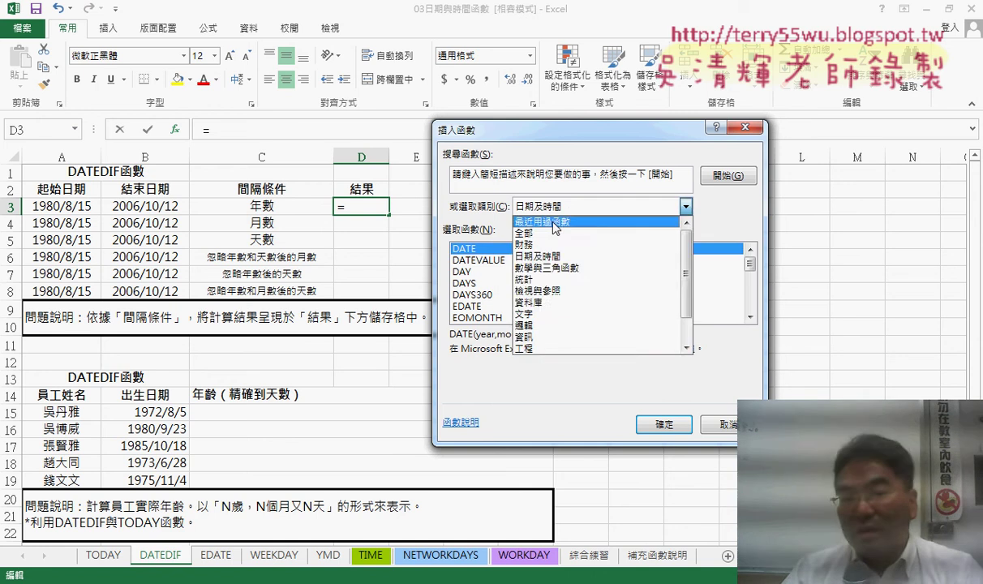
left_click(531, 254)
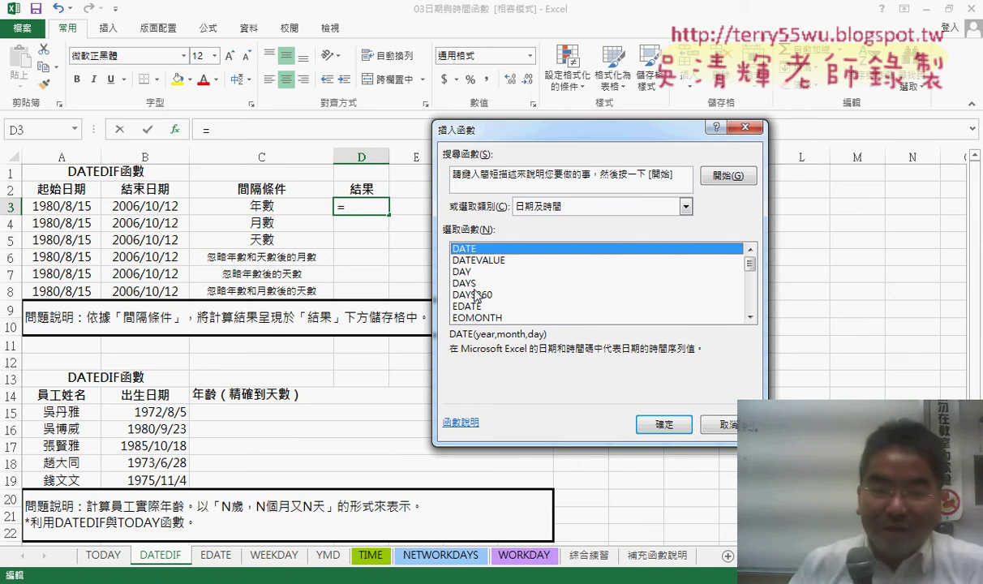
key("super")
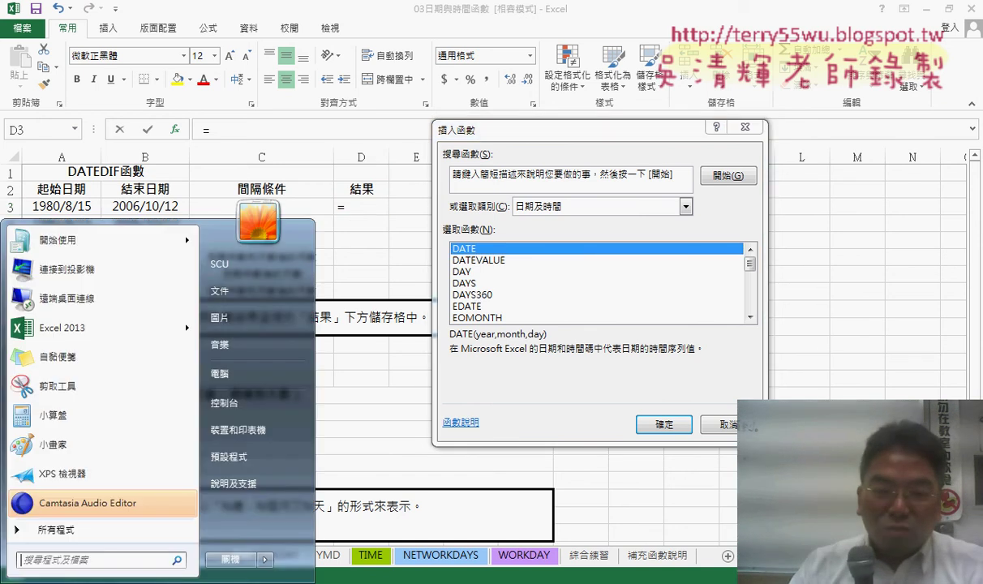
left_click(93, 529)
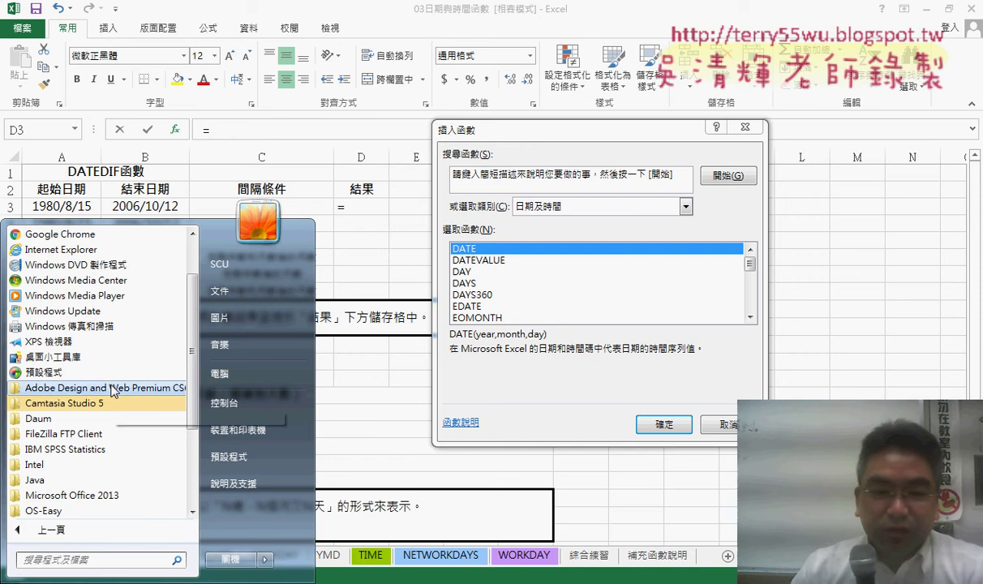
scroll(193, 471, "down", 3)
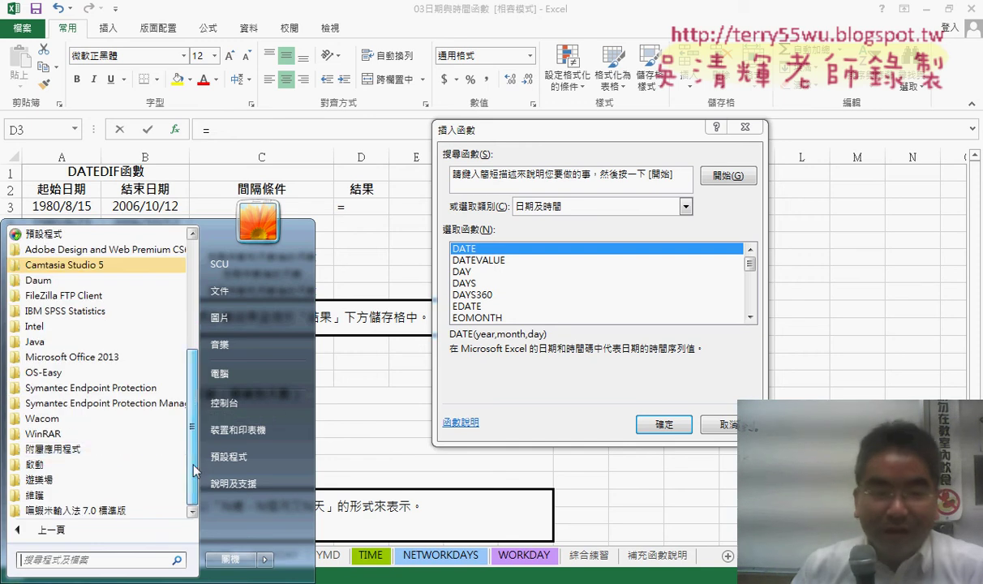
left_click(114, 449)
left_click(126, 347)
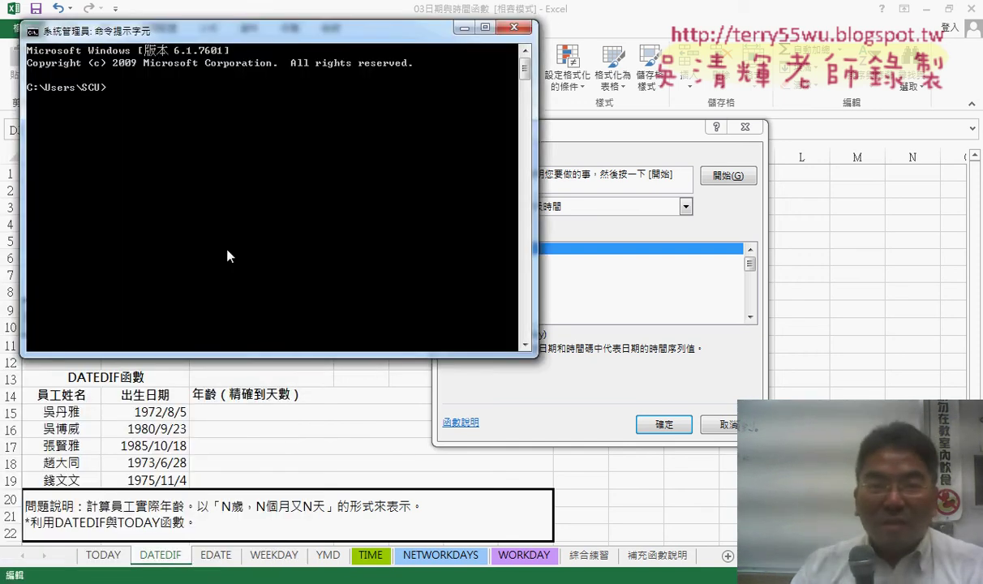
left_click_drag(264, 19, 385, 56)
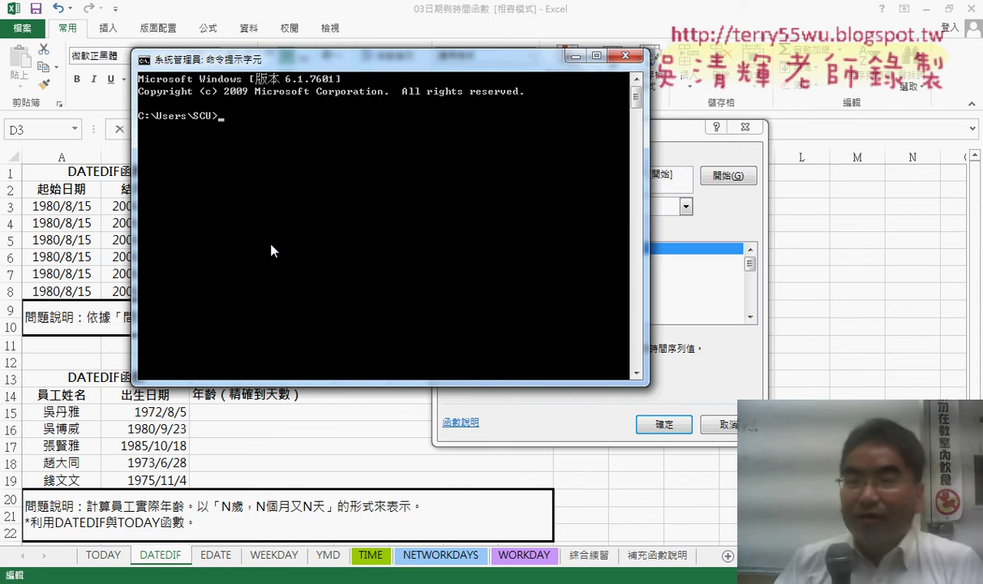
left_click(625, 58)
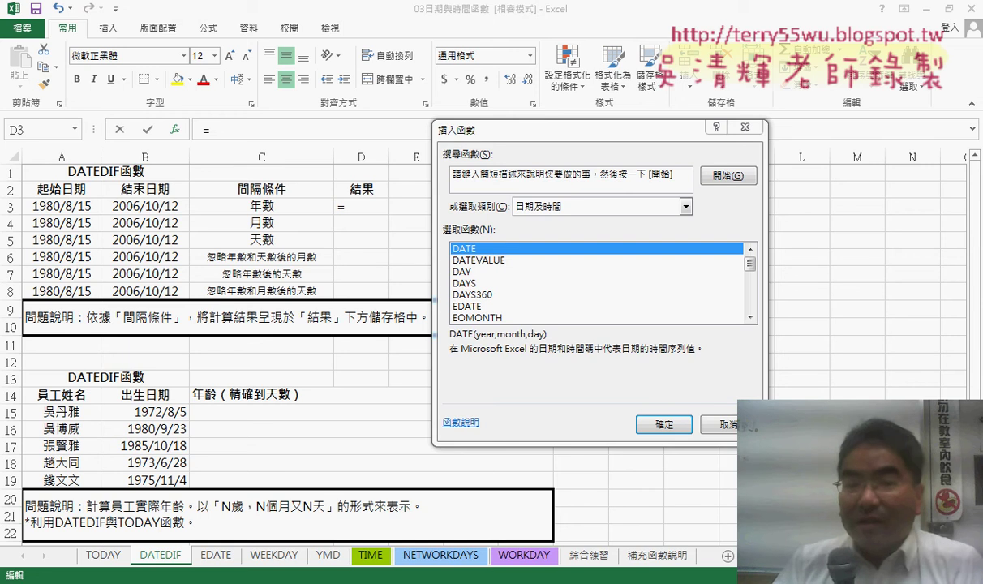
Enter =DATEDIF(A3,B3,"Y") in D3, returning 26 whole years.
key("Escape")
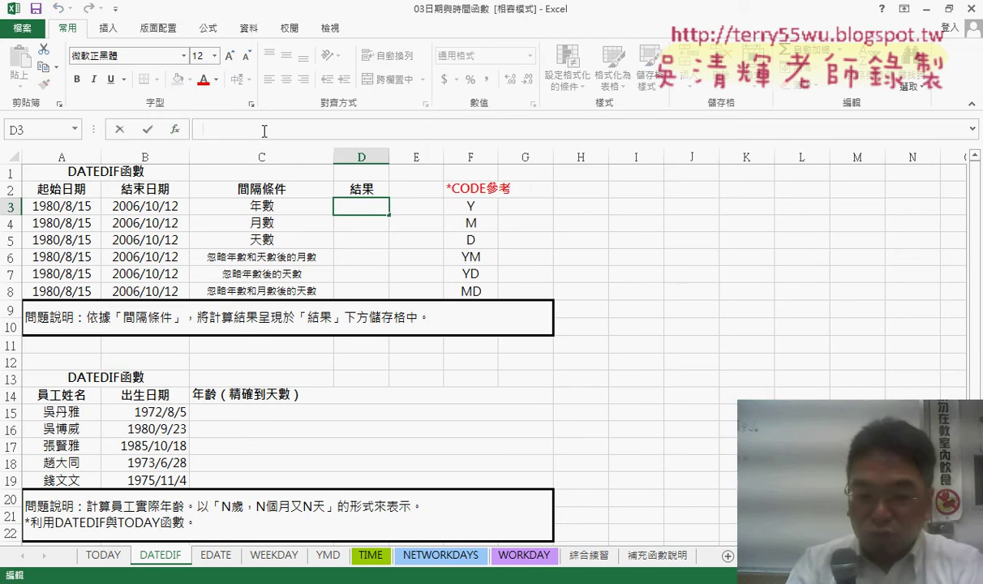
type("=da")
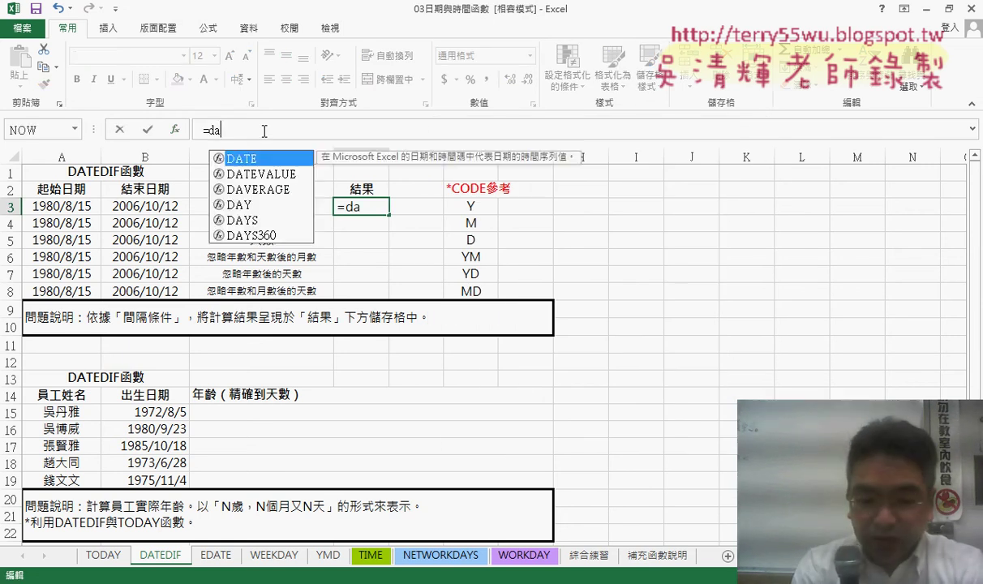
type("tedif")
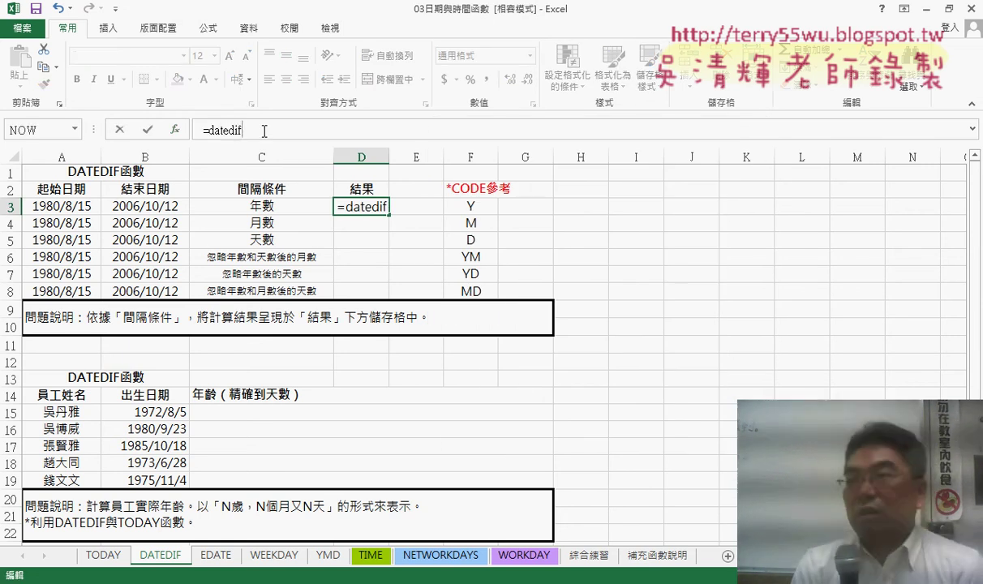
type("(")
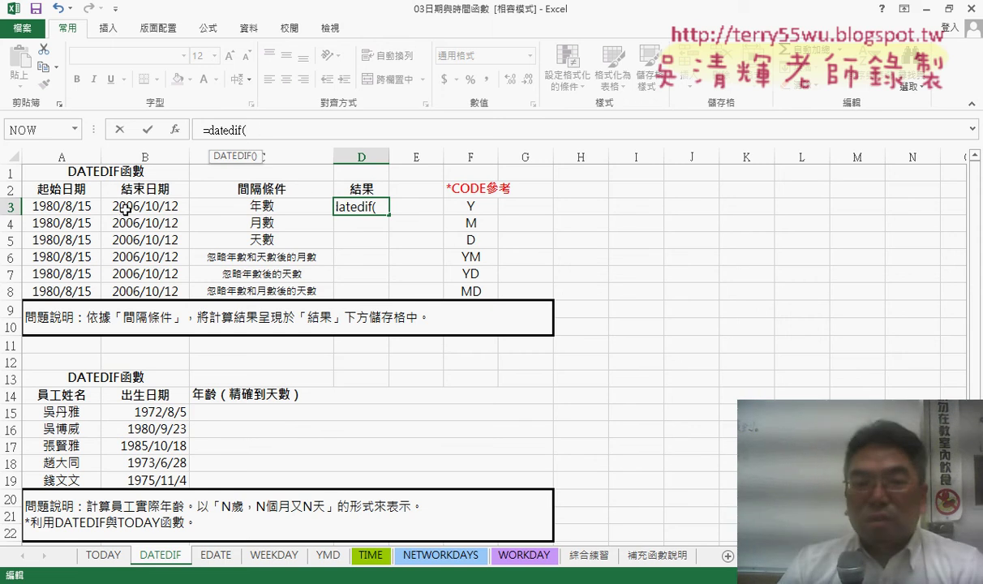
left_click(63, 209)
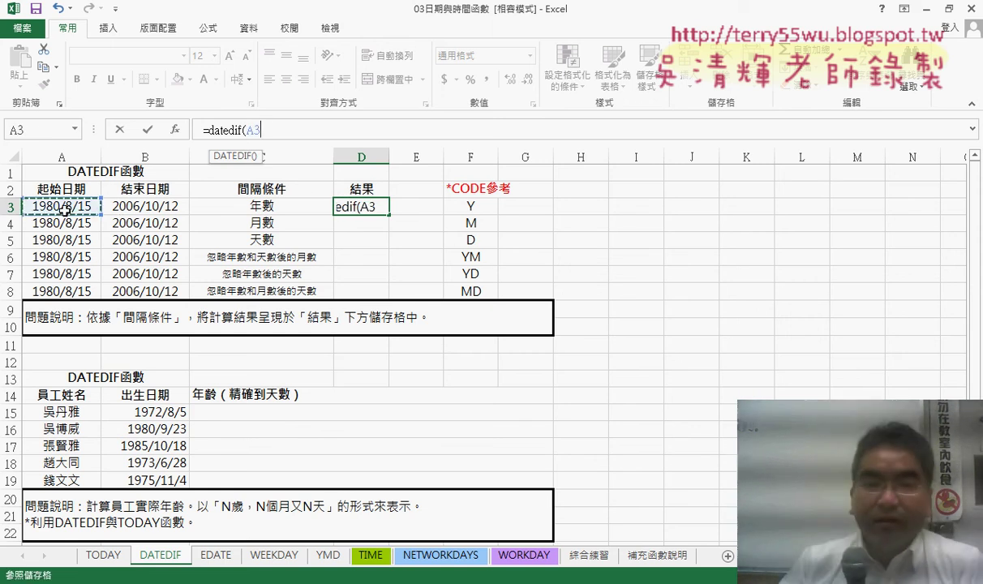
type(",")
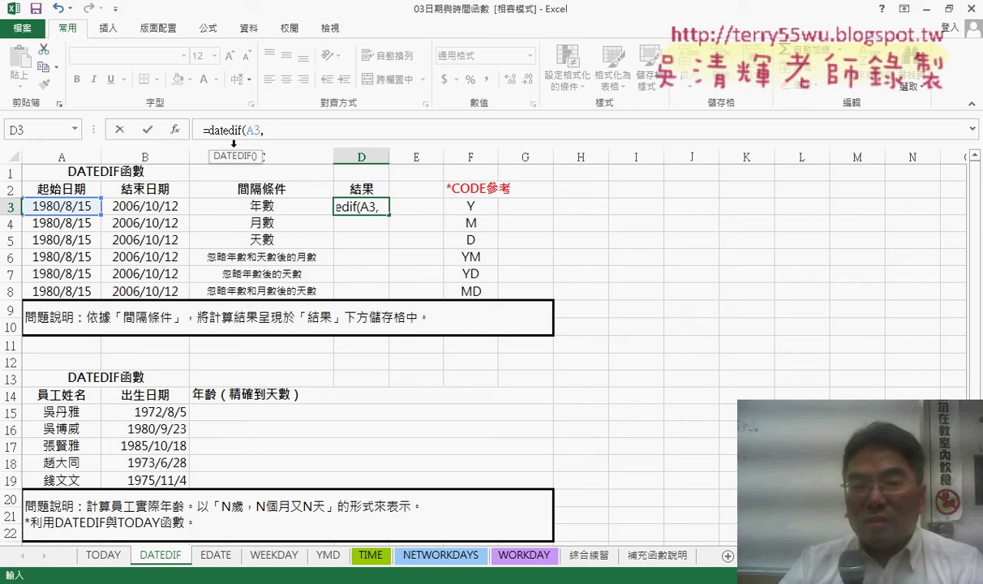
left_click(160, 209)
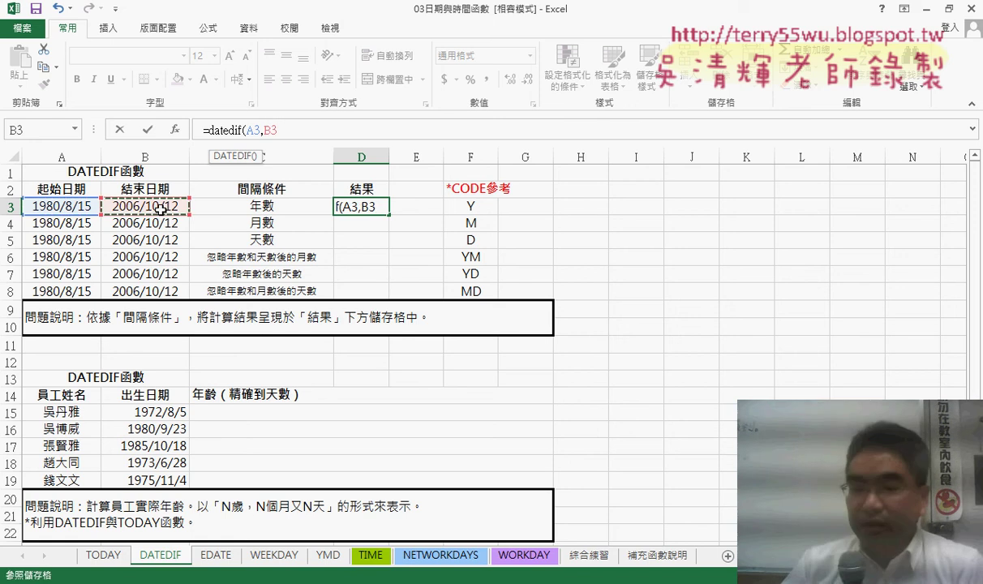
type(",")
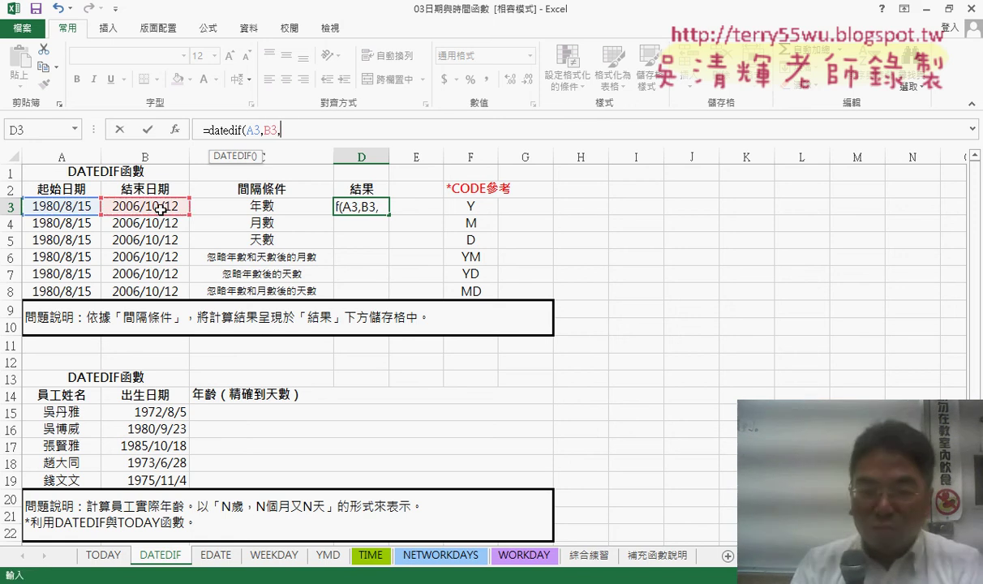
type("\"")
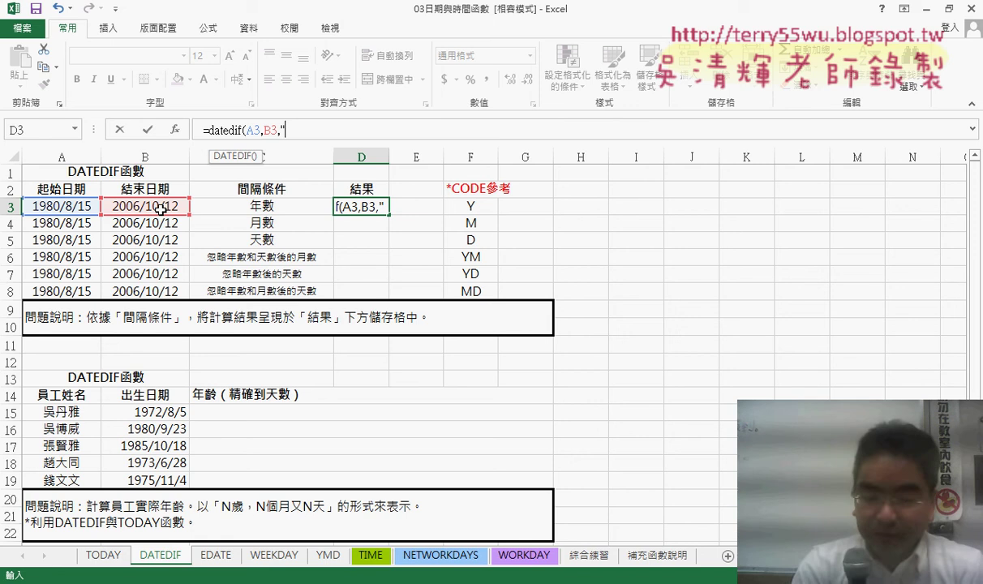
type("Y")
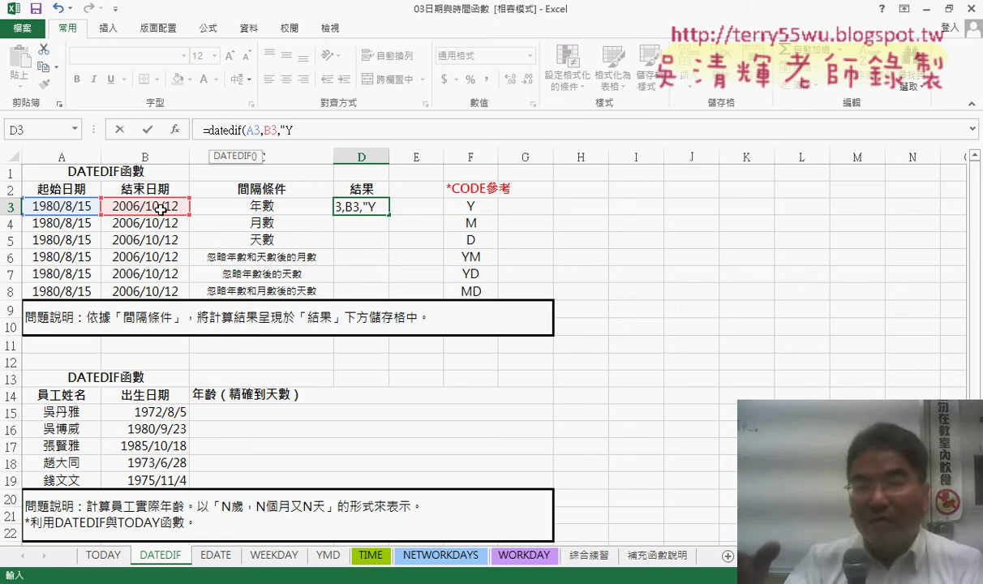
type("\"")
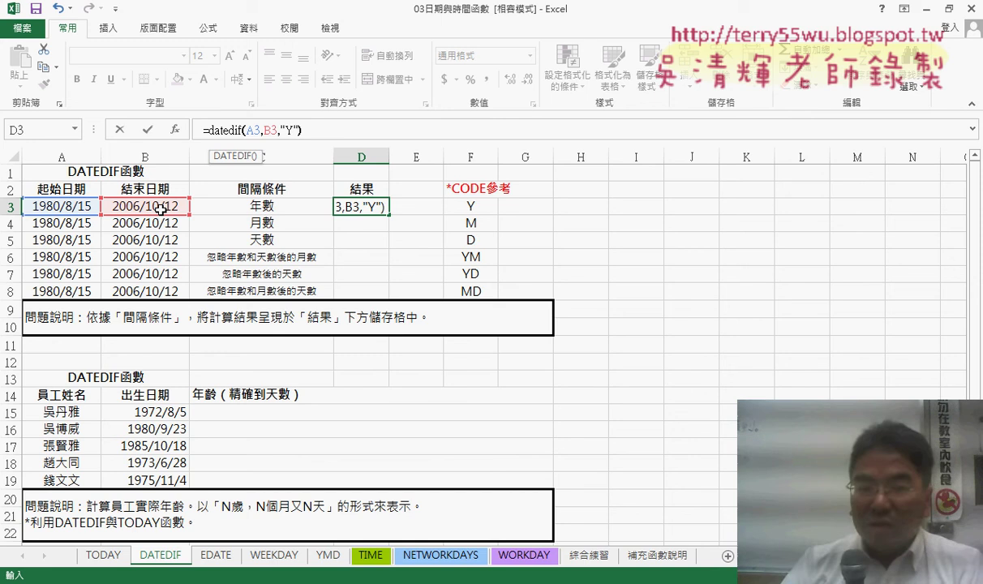
type(")")
key("Return")
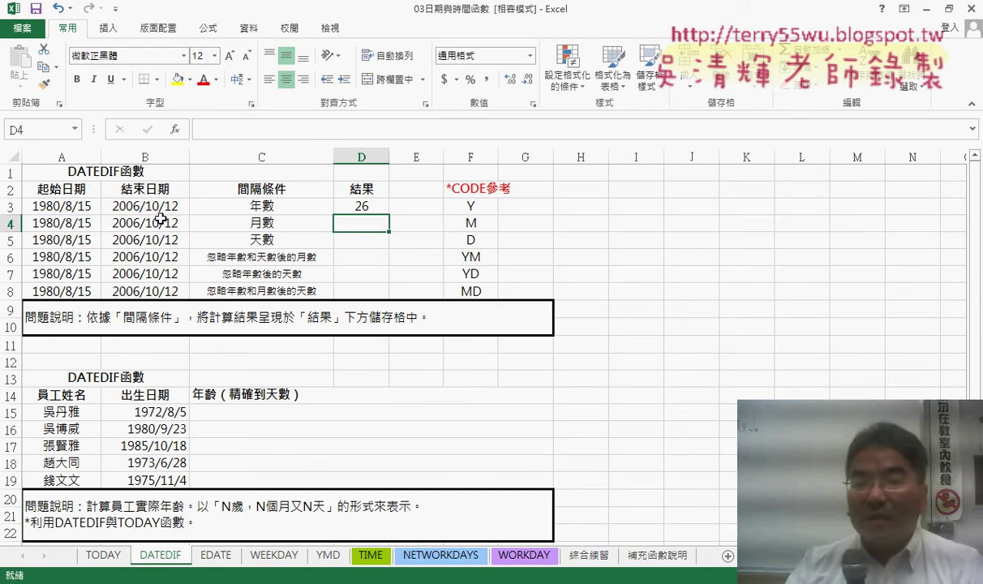
left_click(376, 207)
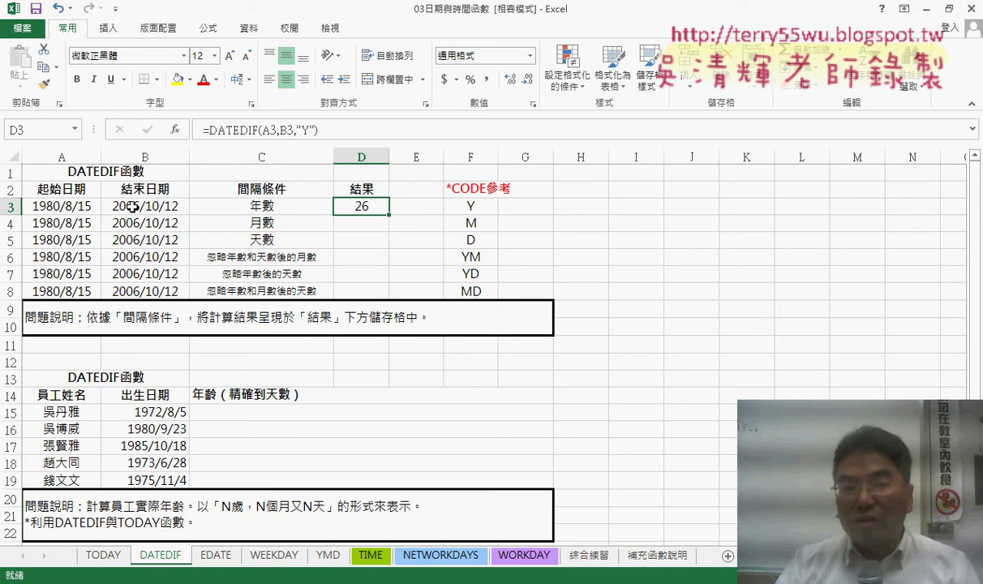
Change B3's end date from 2006/10/12 to 2006/8/12 so D3 recalculates to 25.
left_click(167, 206)
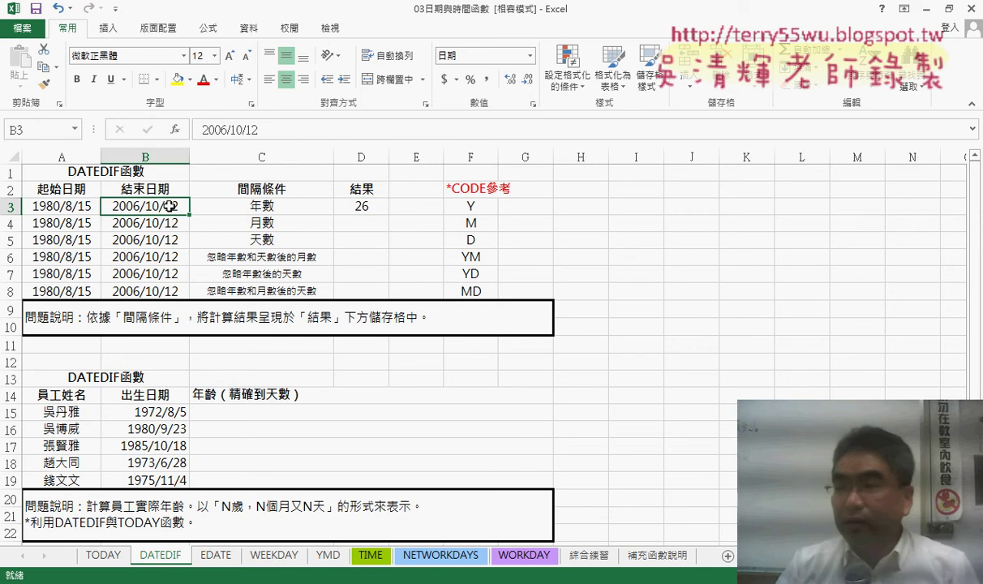
double_click(158, 206)
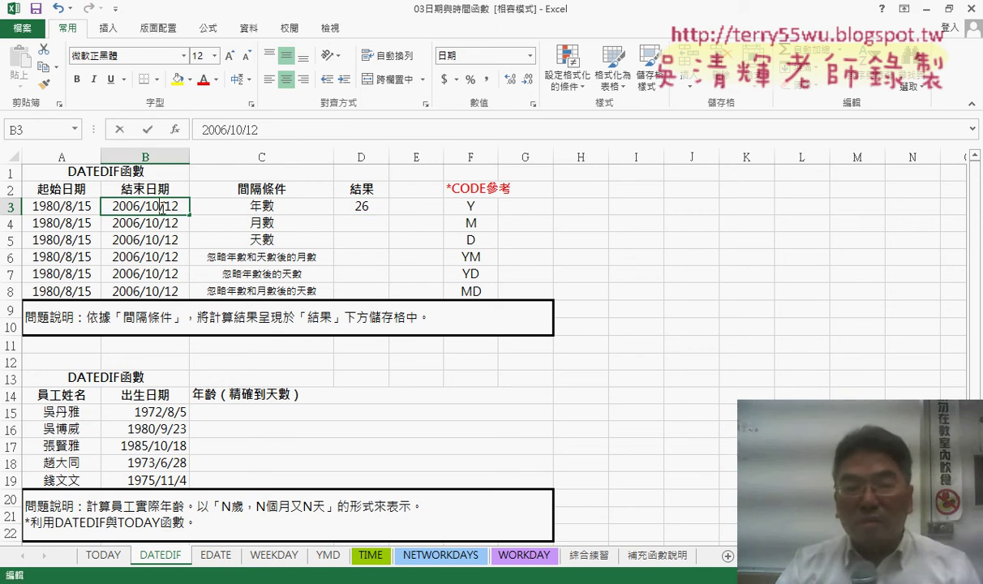
double_click(149, 206)
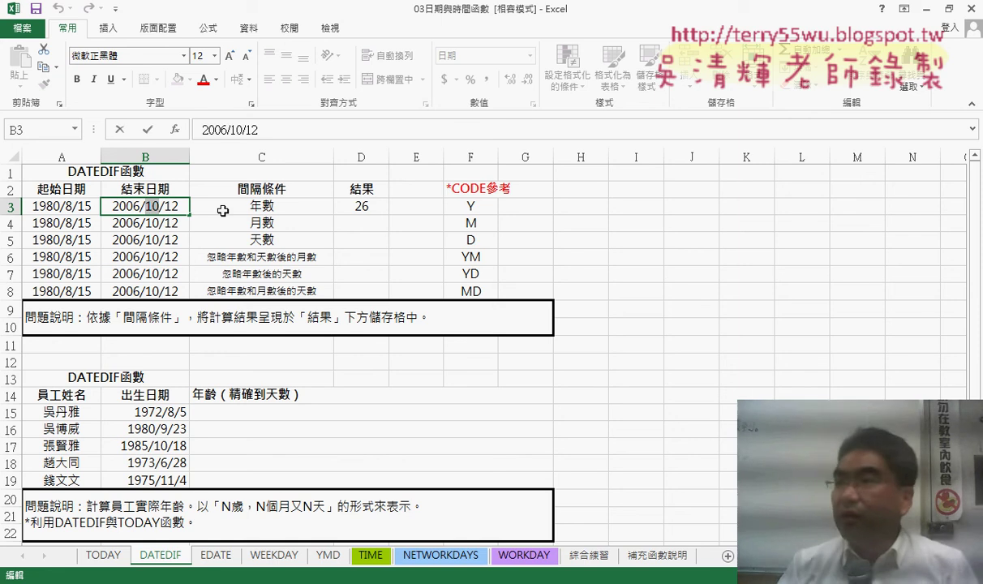
type("8")
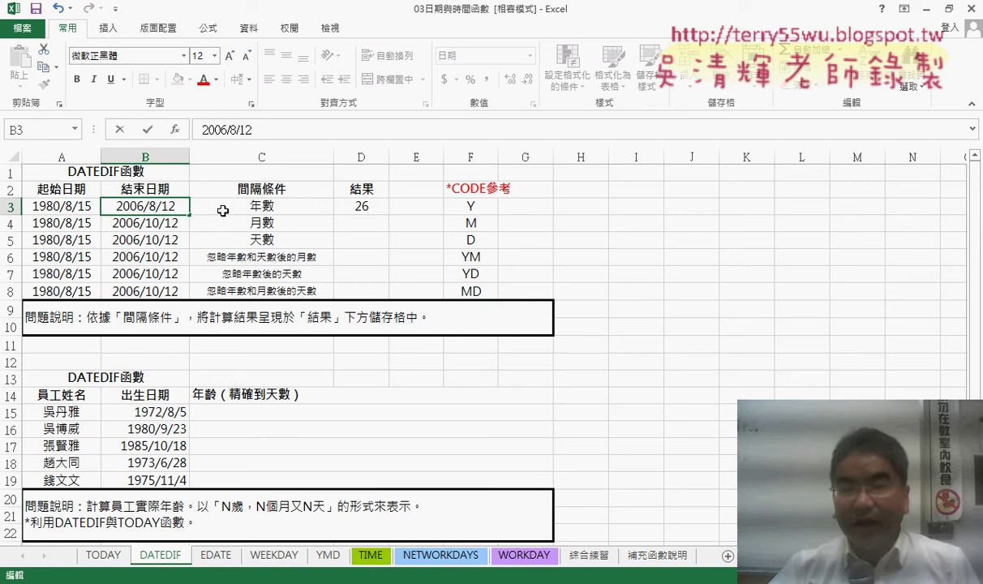
key("Return")
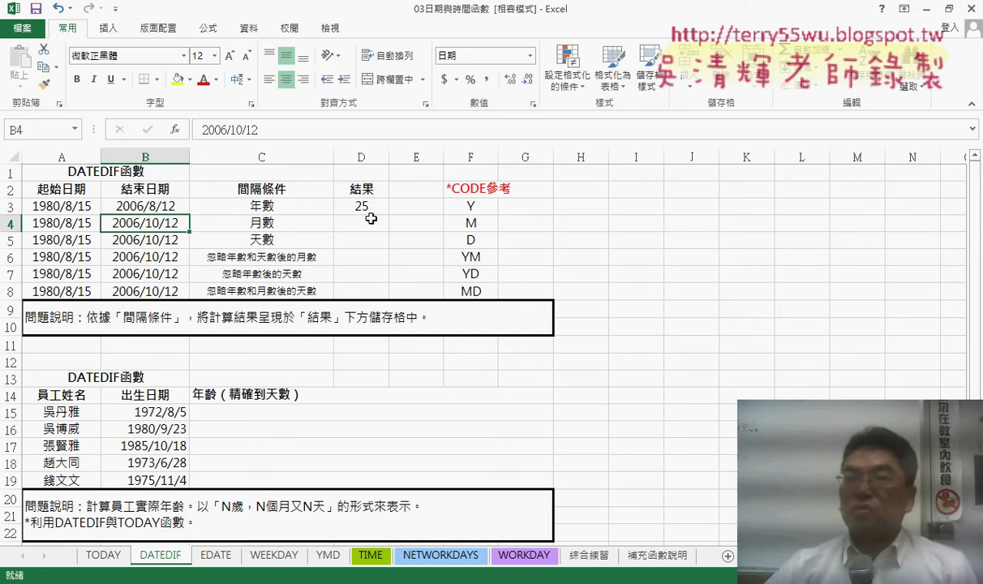
left_click(369, 207)
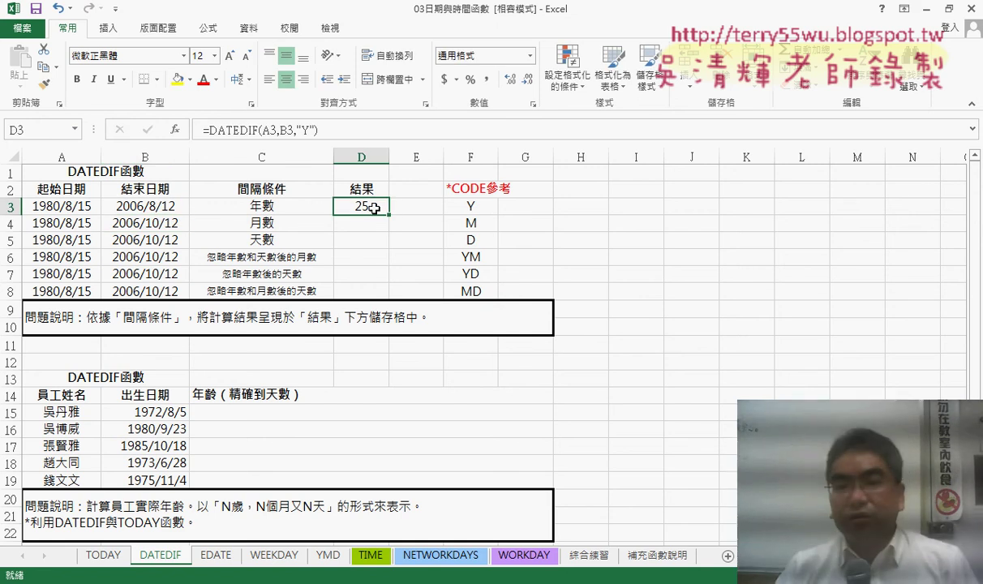
Insert =YEAR(B3) in E3 through the Date & Time functions, showing 2006.
left_click(420, 209)
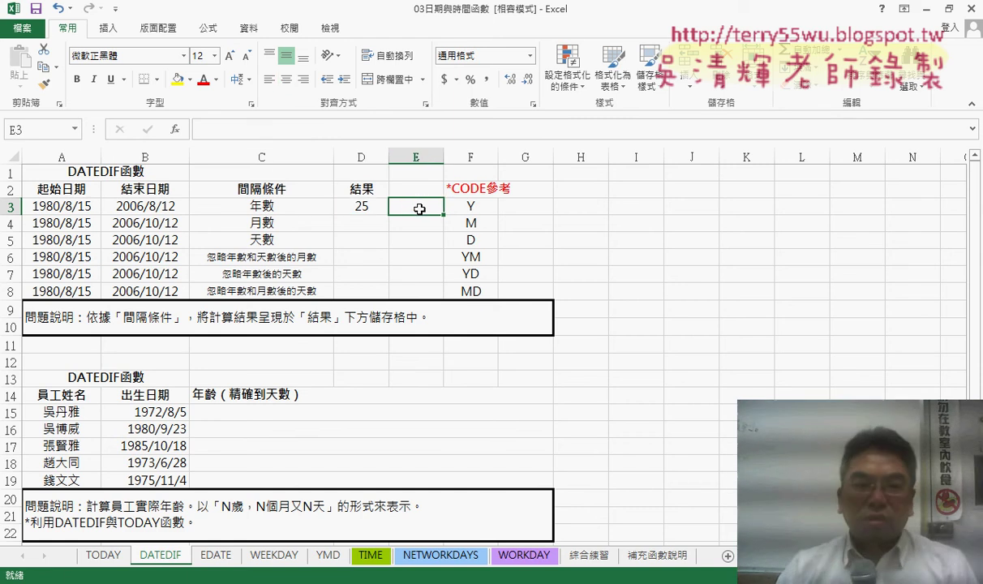
left_click(175, 129)
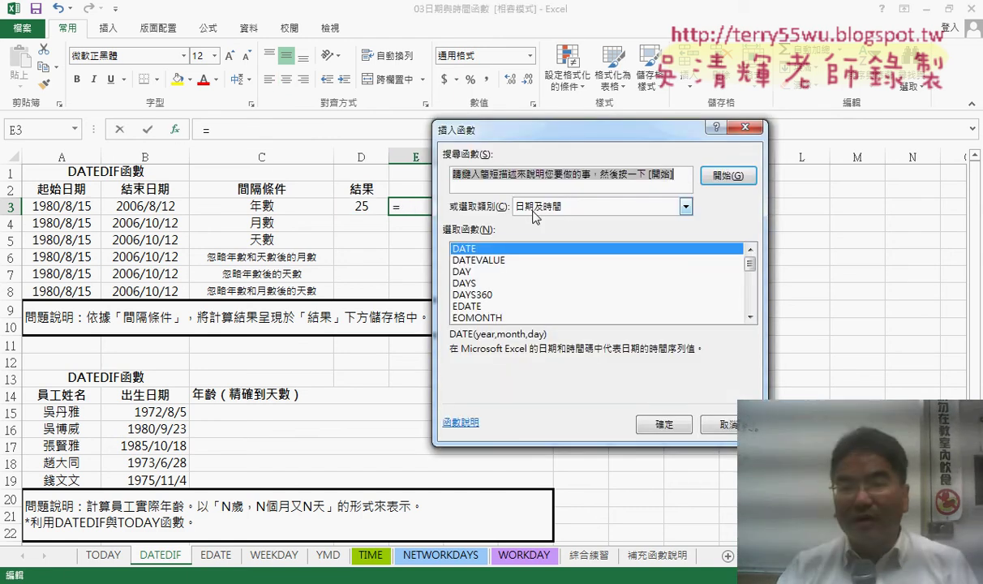
left_click_drag(750, 263, 751, 303)
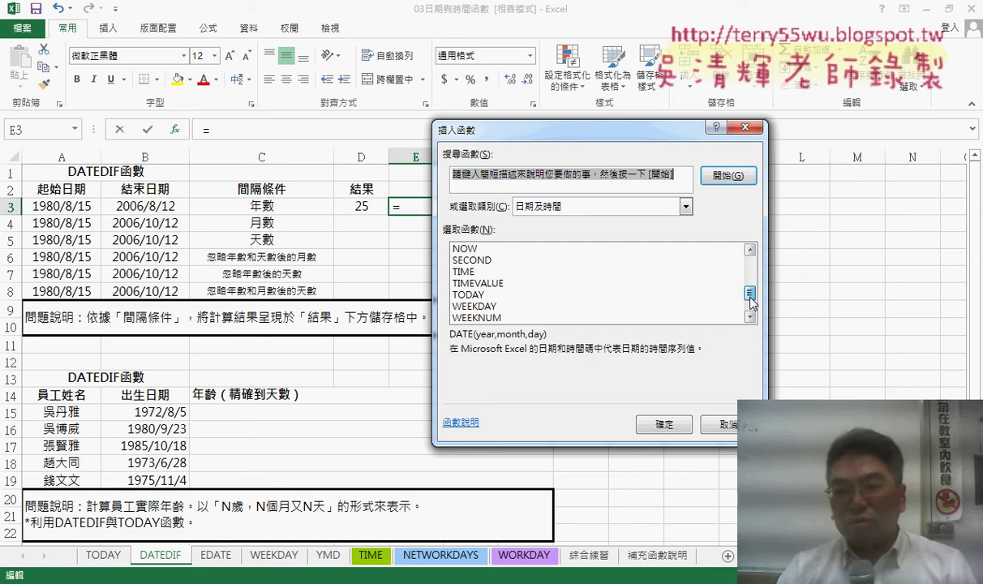
scroll(559, 304, "down", 2)
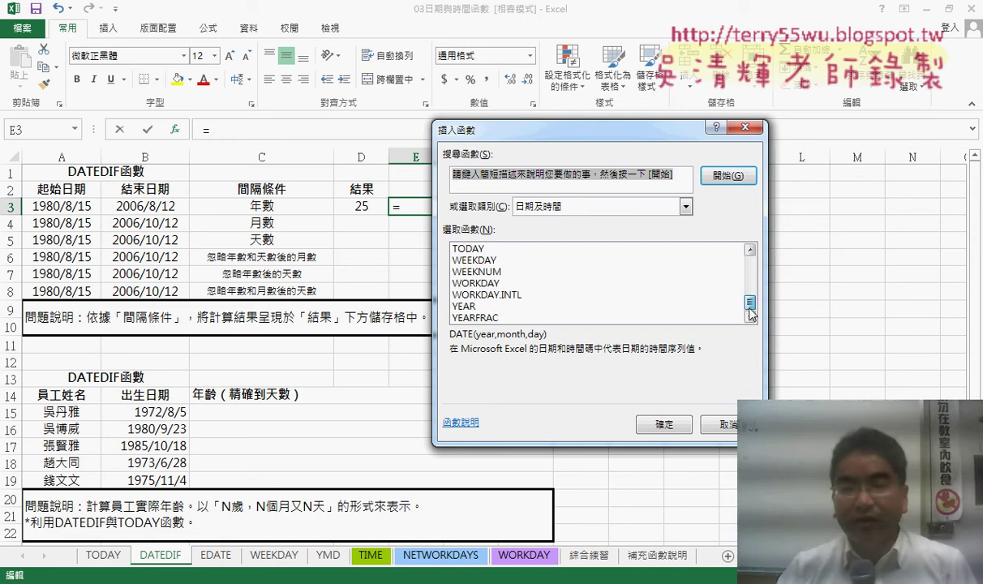
double_click(485, 307)
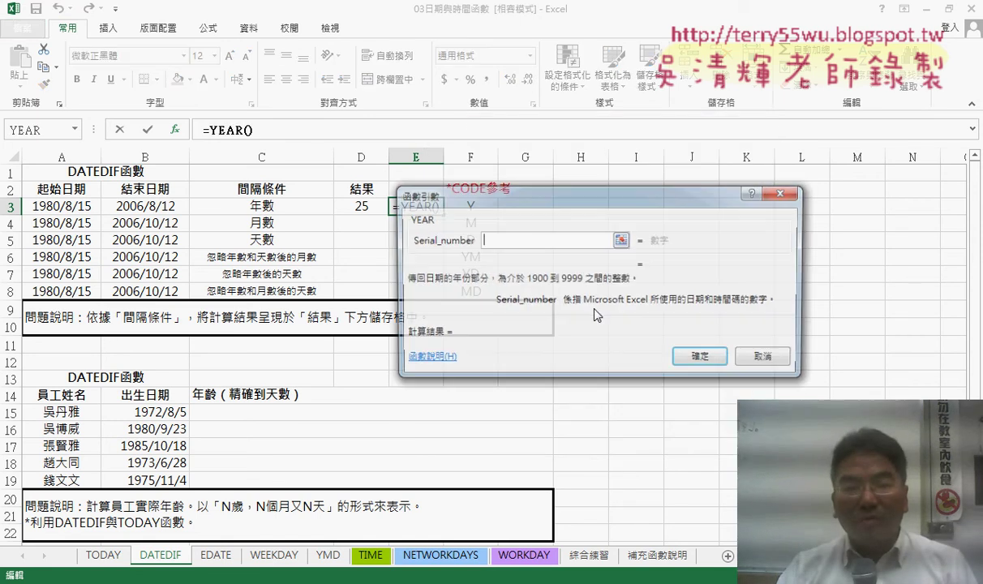
left_click(144, 207)
left_click(699, 357)
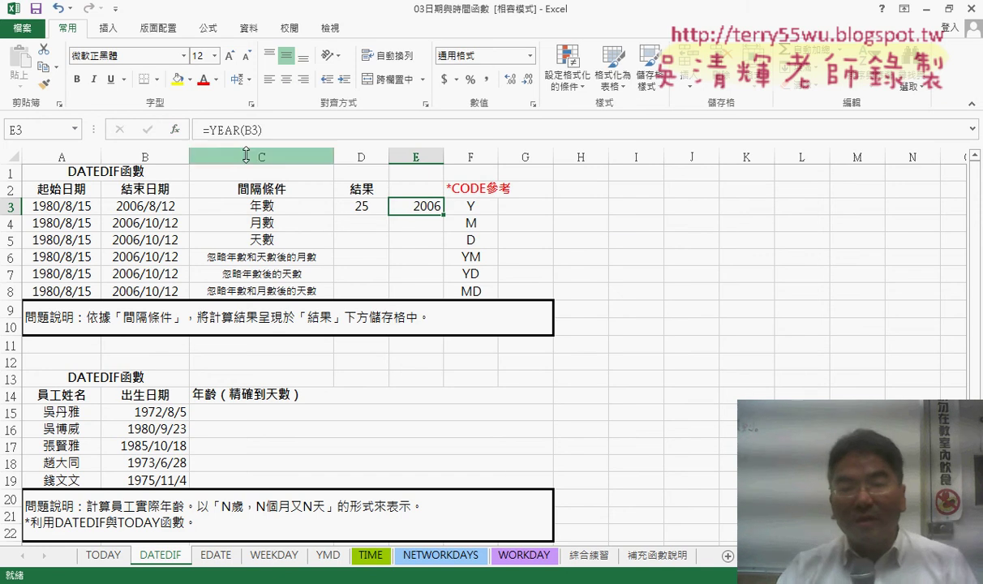
Extend E3's formula to =YEAR(B3)-YEAR(A3), returning 26.
left_click(304, 134)
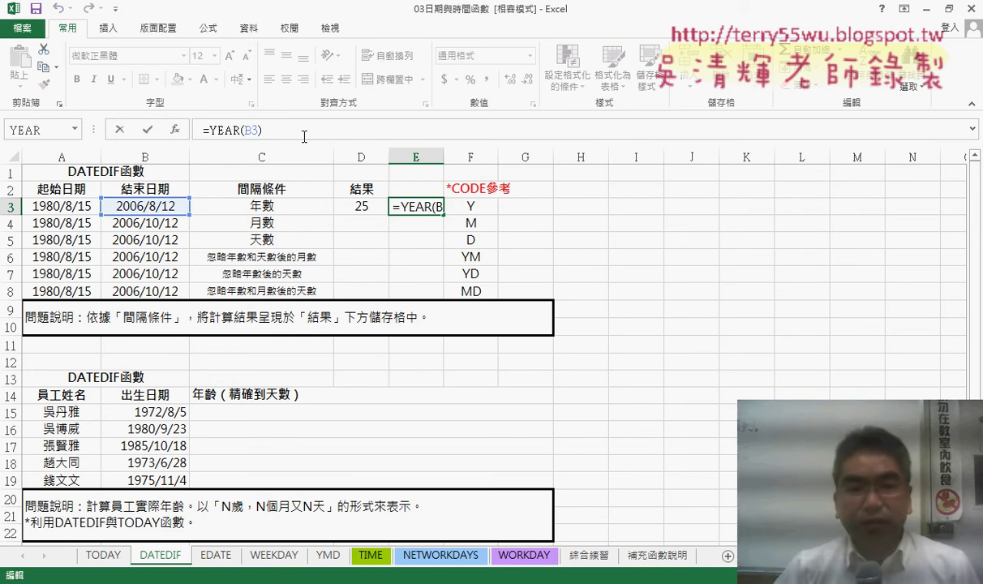
type("-")
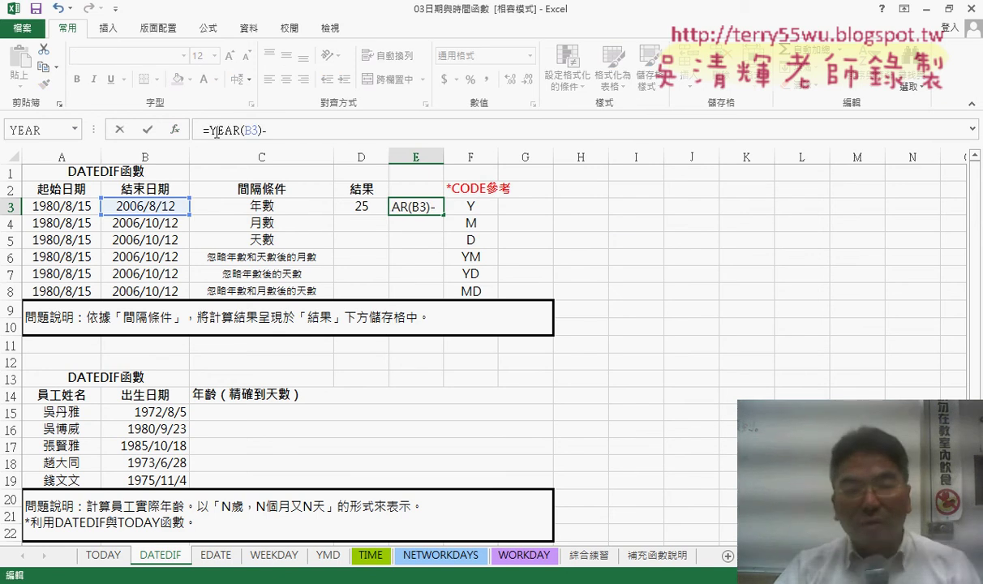
left_click_drag(206, 130, 263, 130)
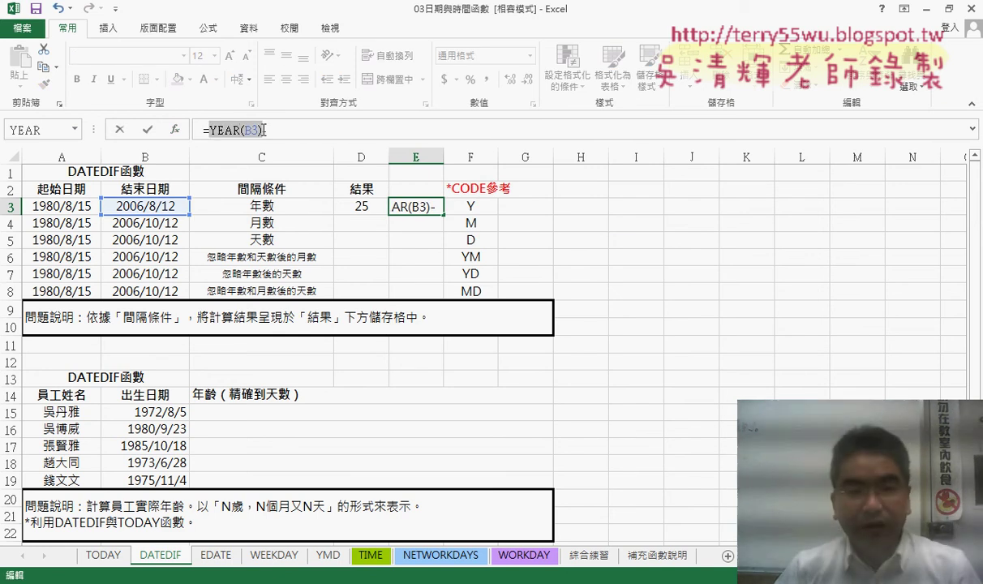
key("ctrl+c")
left_click(275, 131)
key("ctrl+v")
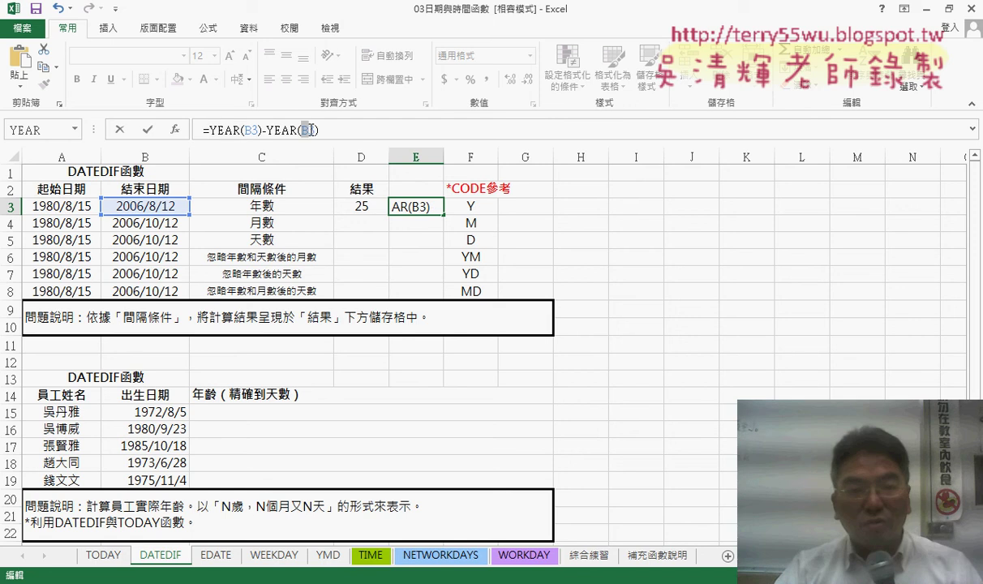
left_click(79, 206)
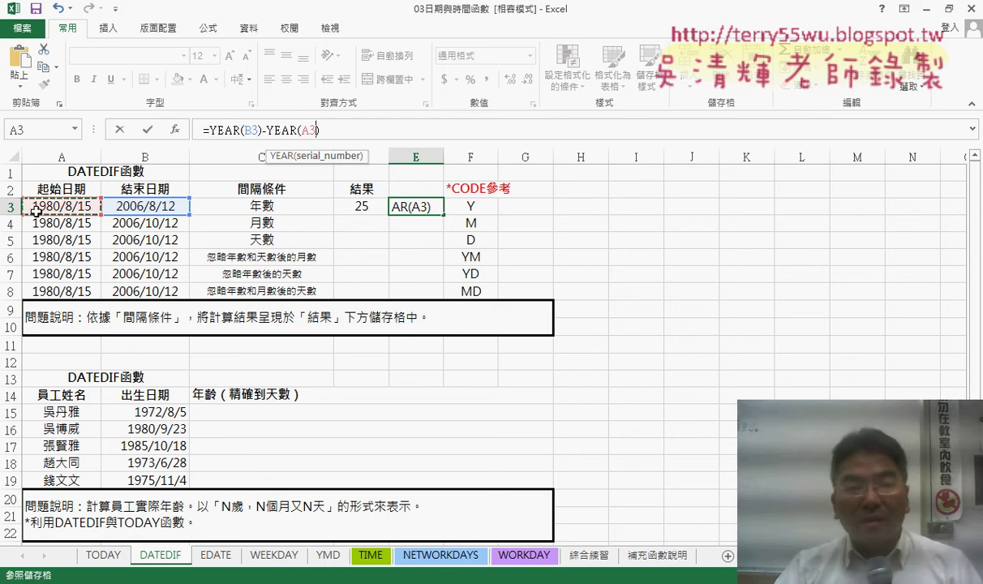
left_click(147, 130)
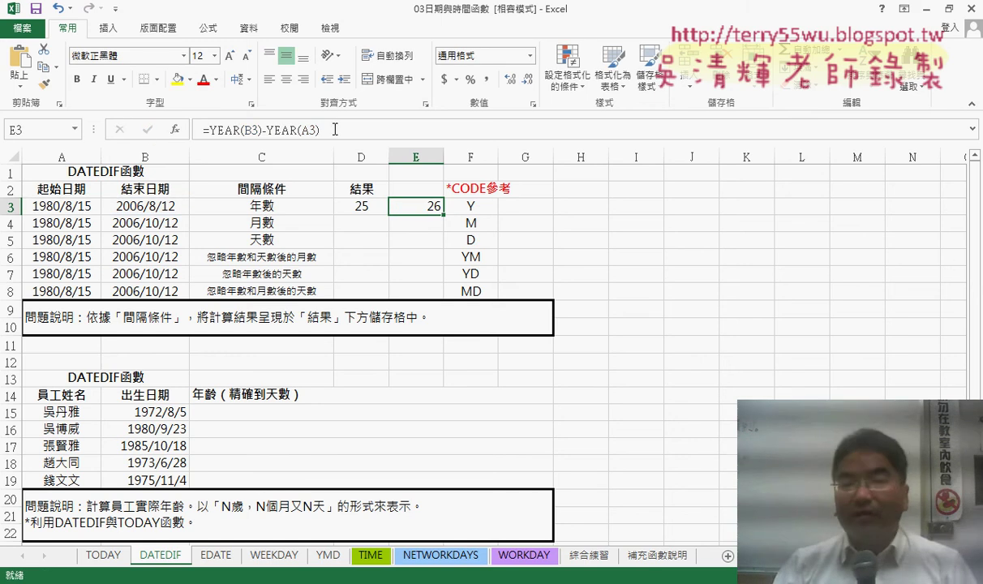
left_click(213, 129)
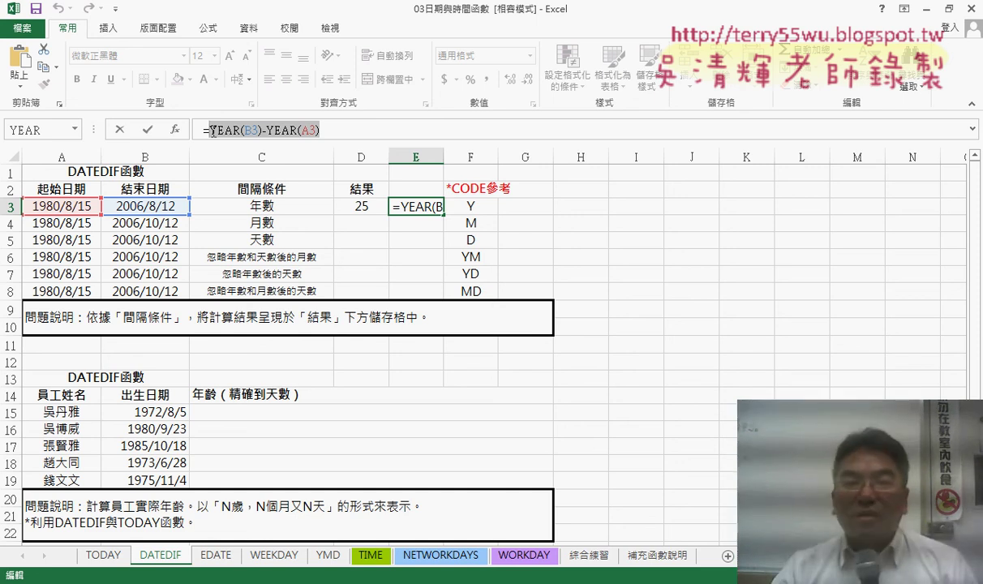
left_click(146, 129)
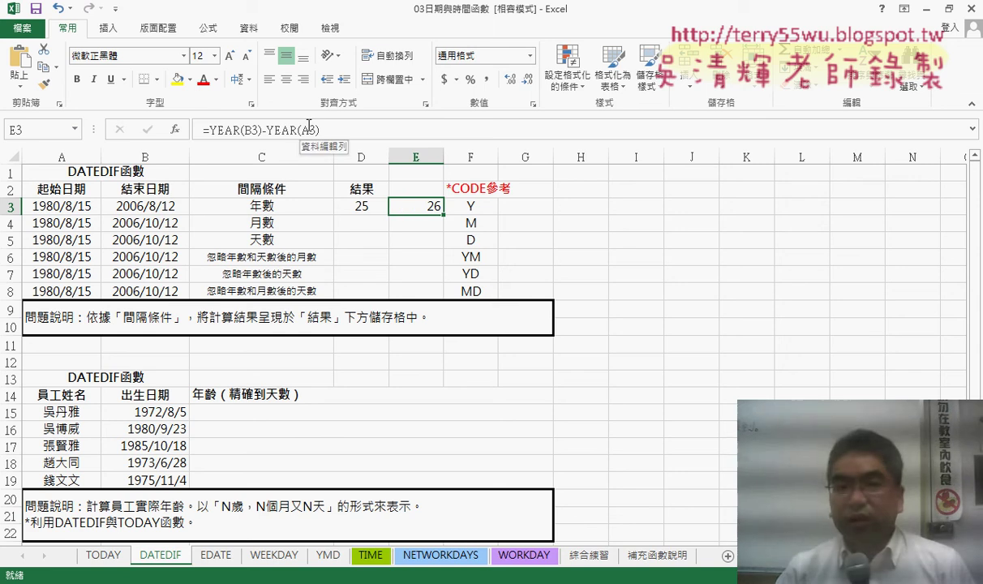
left_click(361, 209)
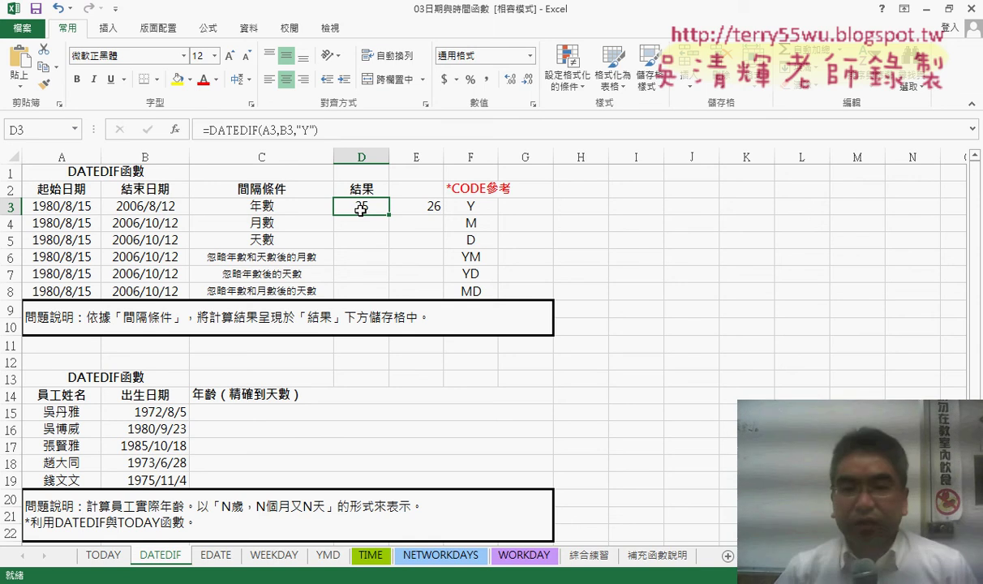
Copy D3's DATEDIF formula down through D8.
left_click(373, 224)
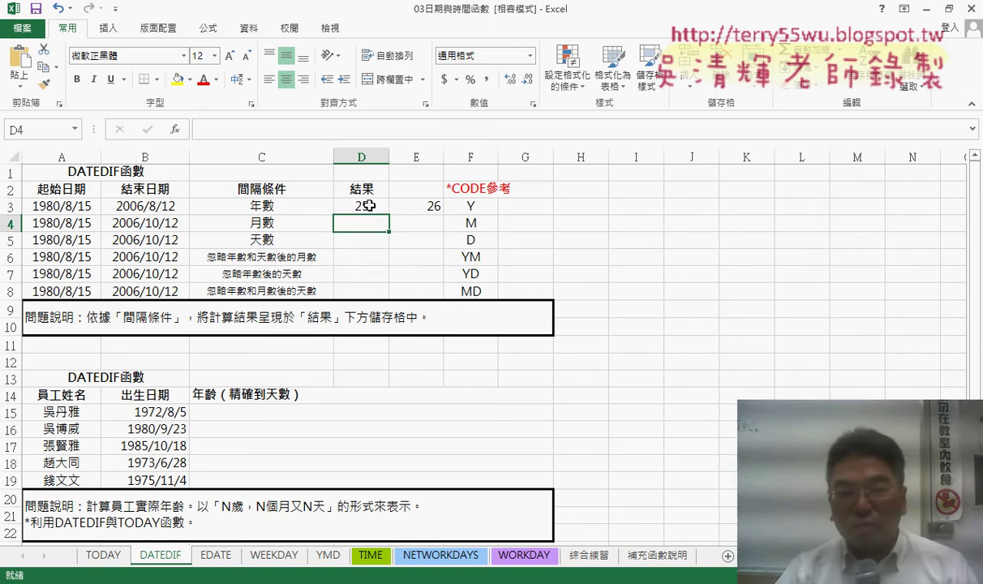
left_click(369, 206)
left_click_drag(389, 214, 390, 299)
left_click(364, 219)
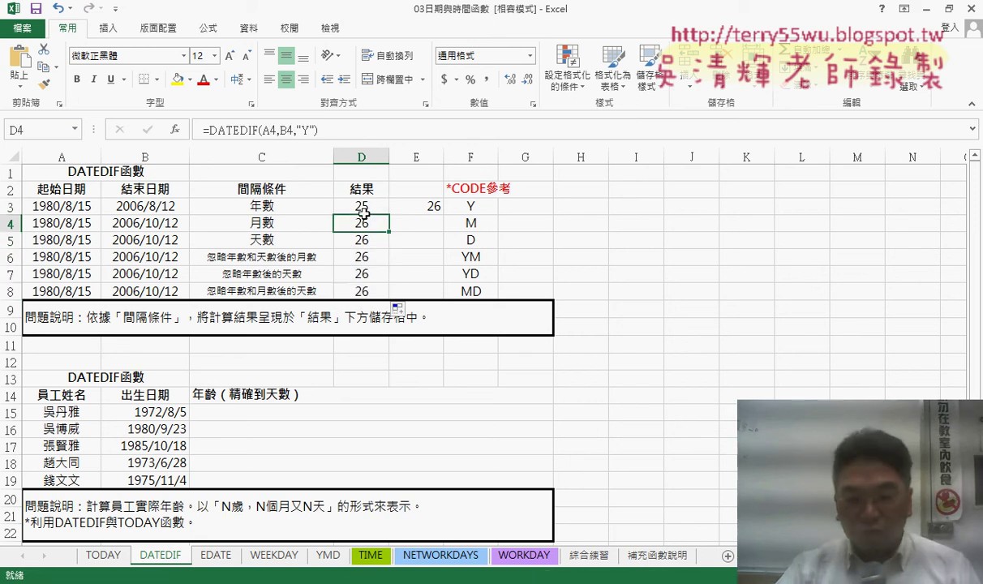
Change D4's interval code to "M" so it returns 313 months.
left_click(310, 130)
key("BackSpace")
type("M")
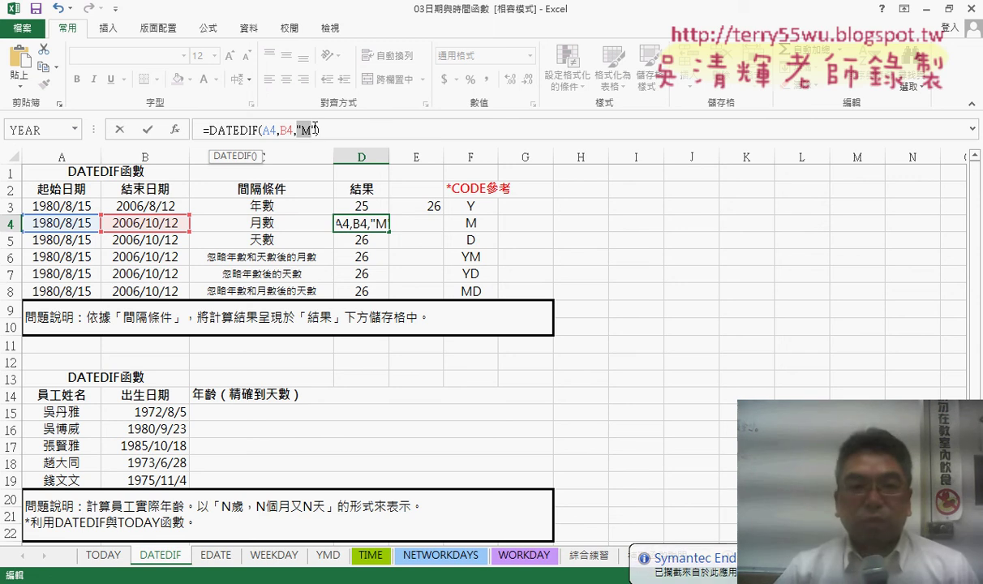
left_click_drag(297, 130, 319, 130)
left_click(147, 130)
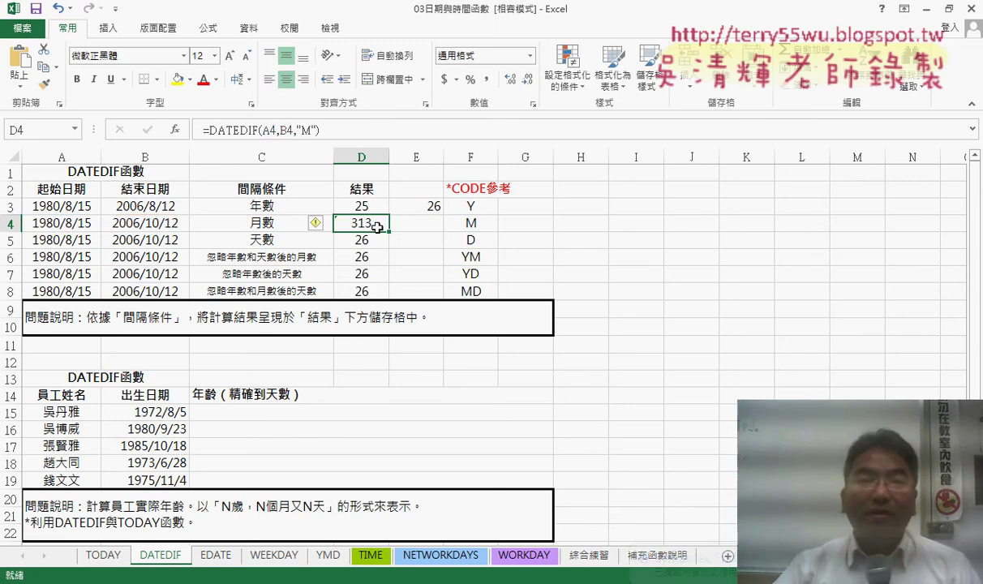
left_click(422, 226)
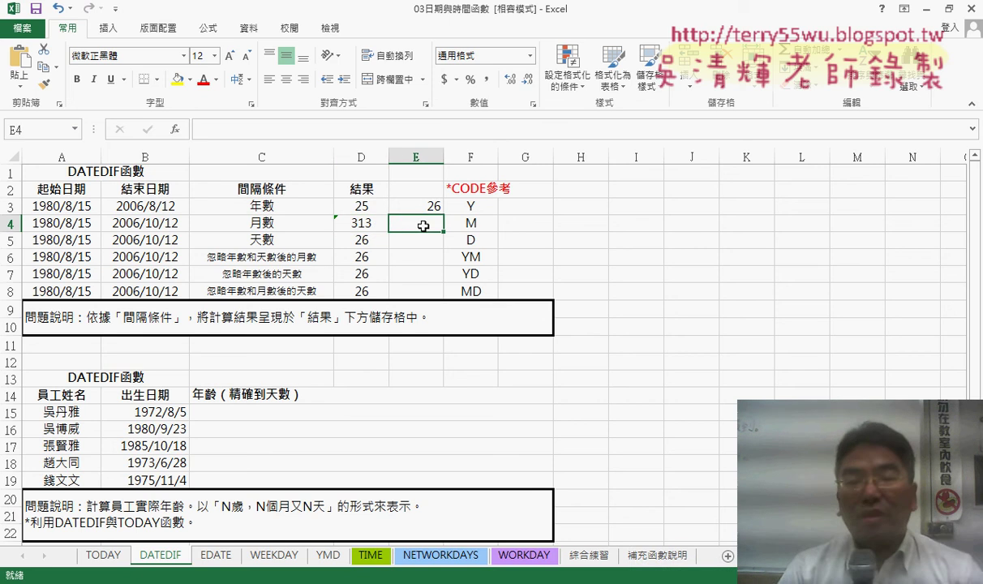
left_click(367, 221)
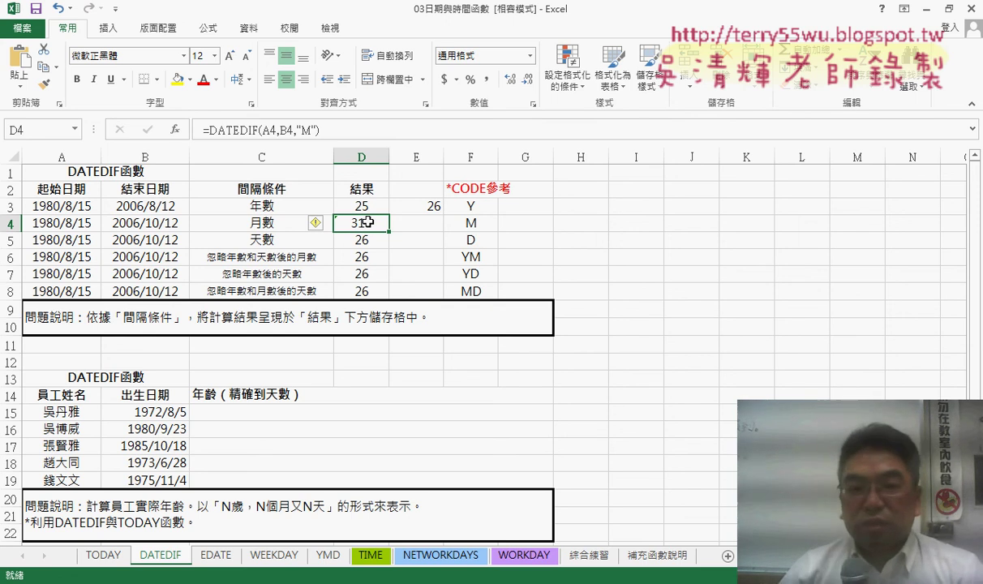
Change D5's DATEDIF interval code to "D", returning 9554 days.
left_click(367, 238)
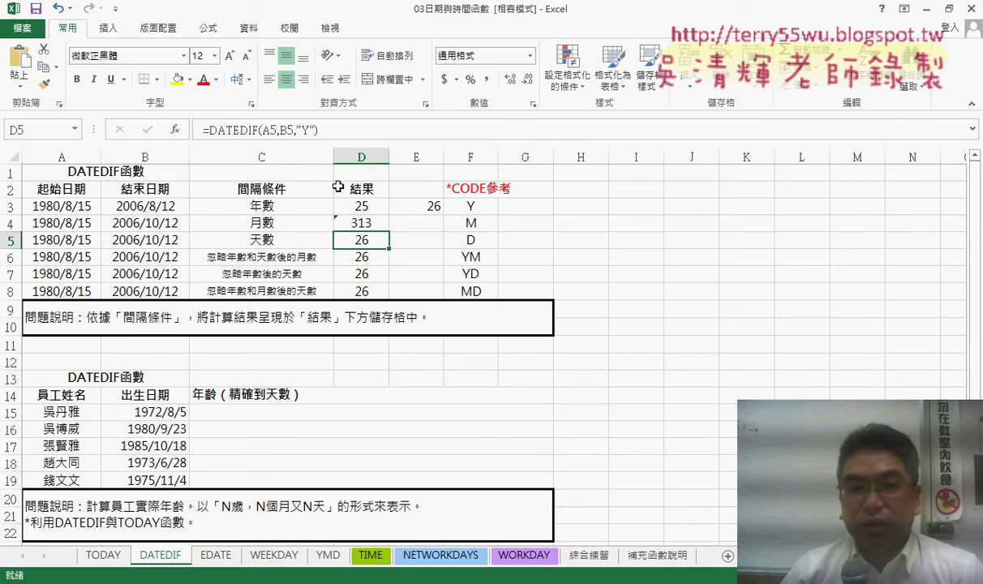
double_click(306, 132)
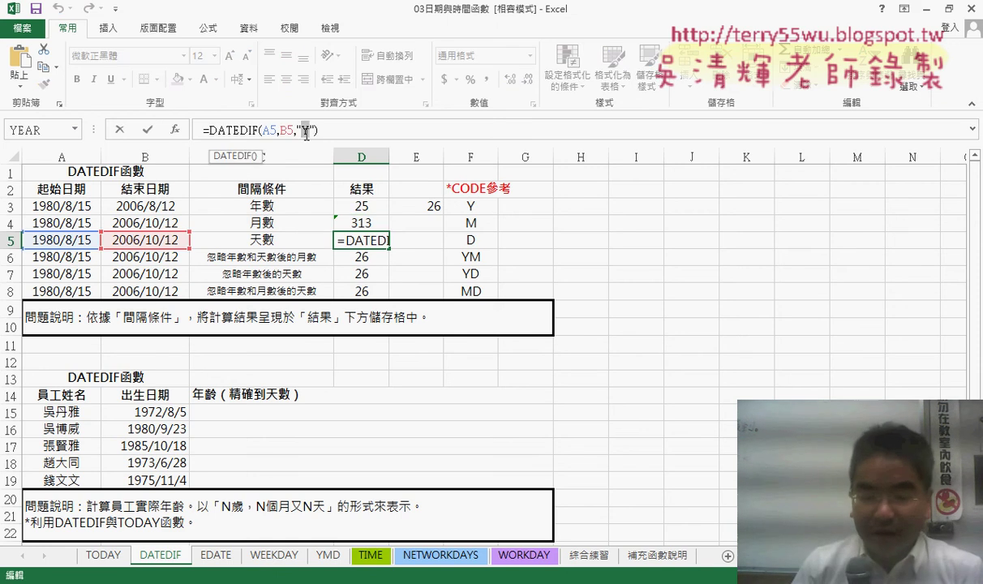
type("D")
key("Return")
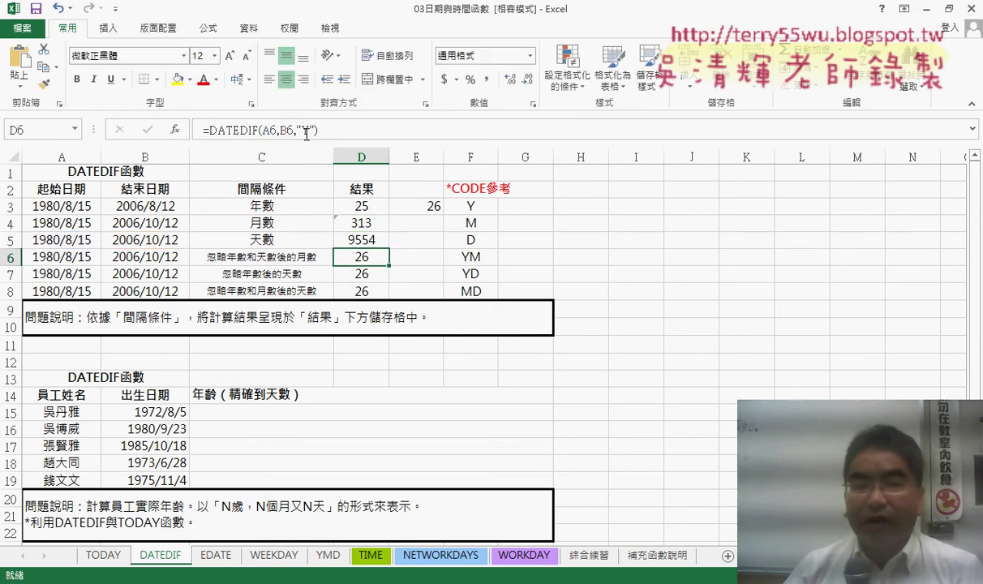
left_click(365, 240)
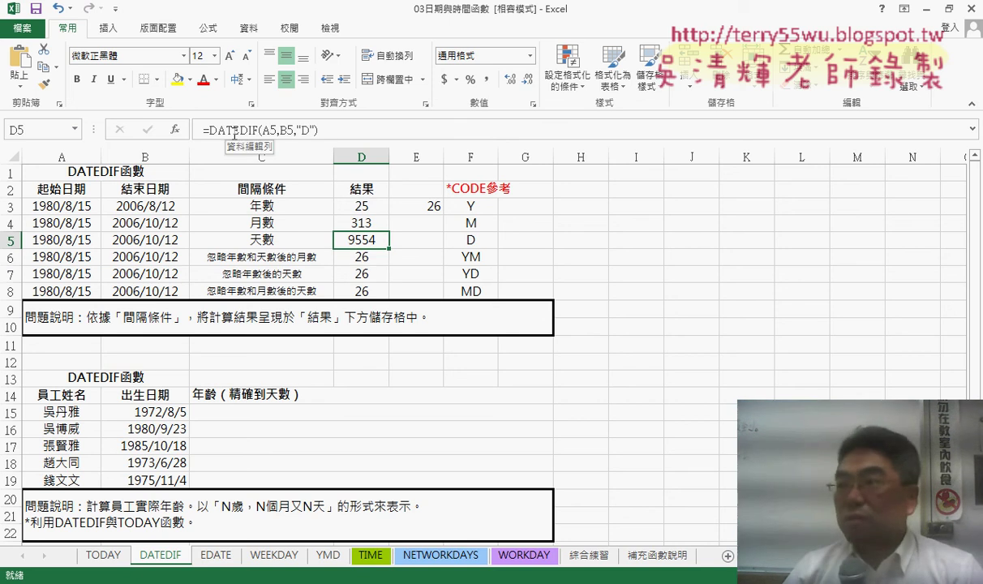
Enter =B5-A5 in E5, confirming the 9554-day count.
left_click(412, 241)
left_click(274, 133)
type("=")
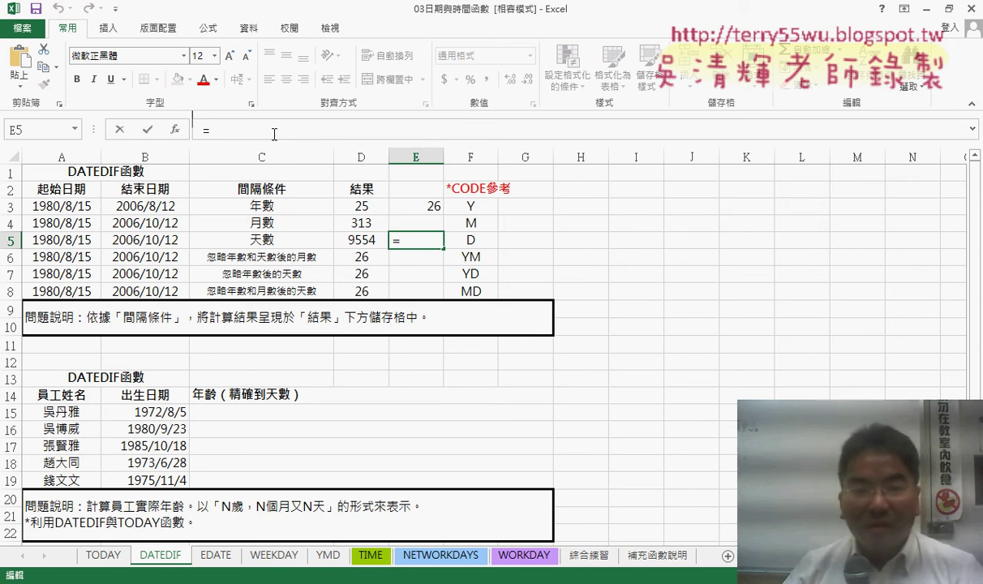
left_click(146, 243)
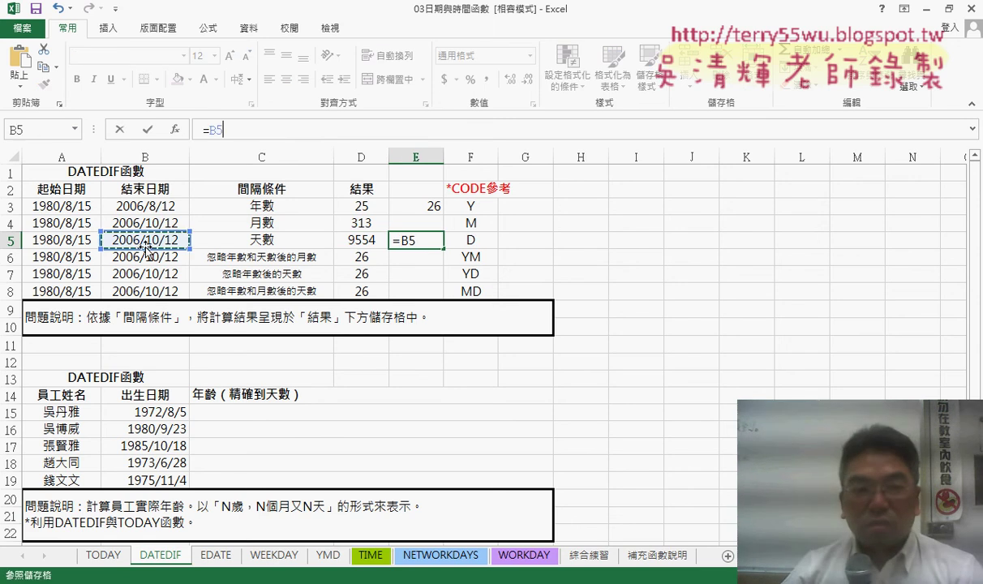
type("-")
left_click(65, 240)
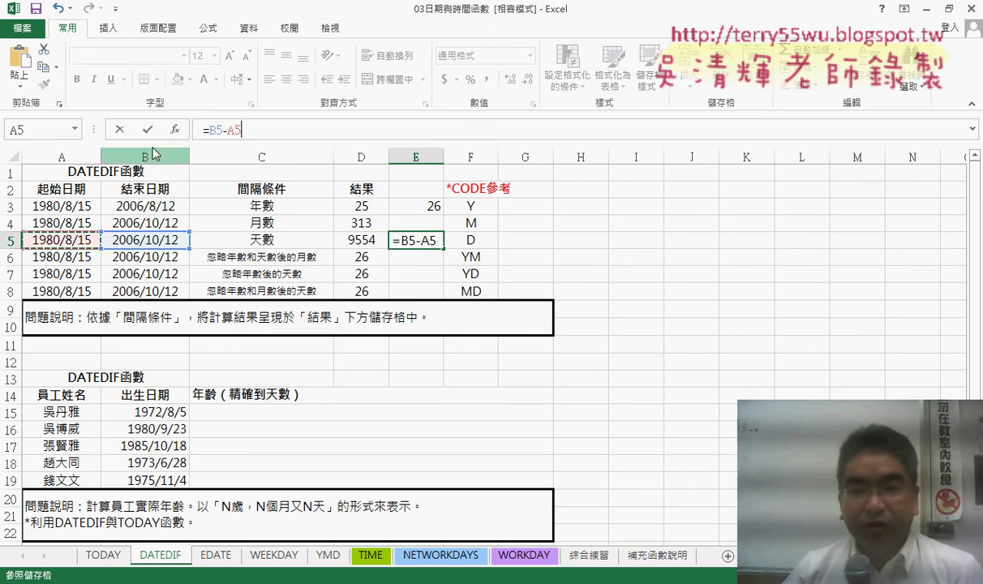
left_click(147, 130)
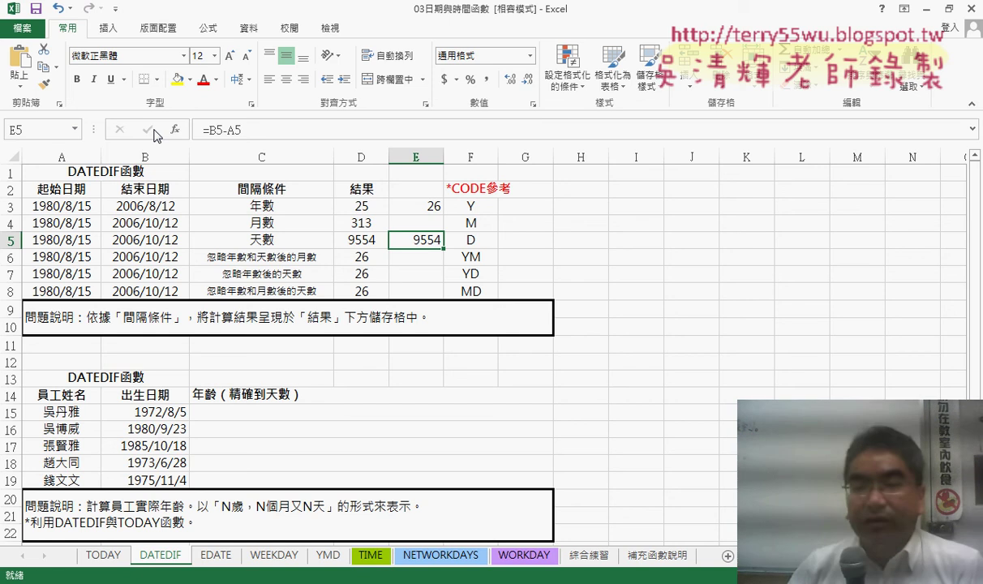
left_click(492, 260)
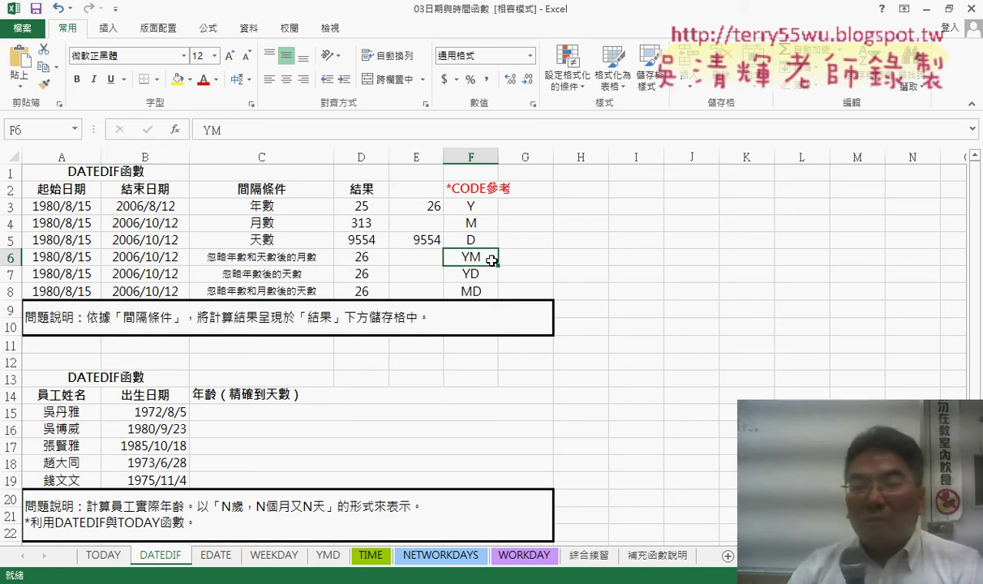
left_click(487, 274)
left_click(480, 291)
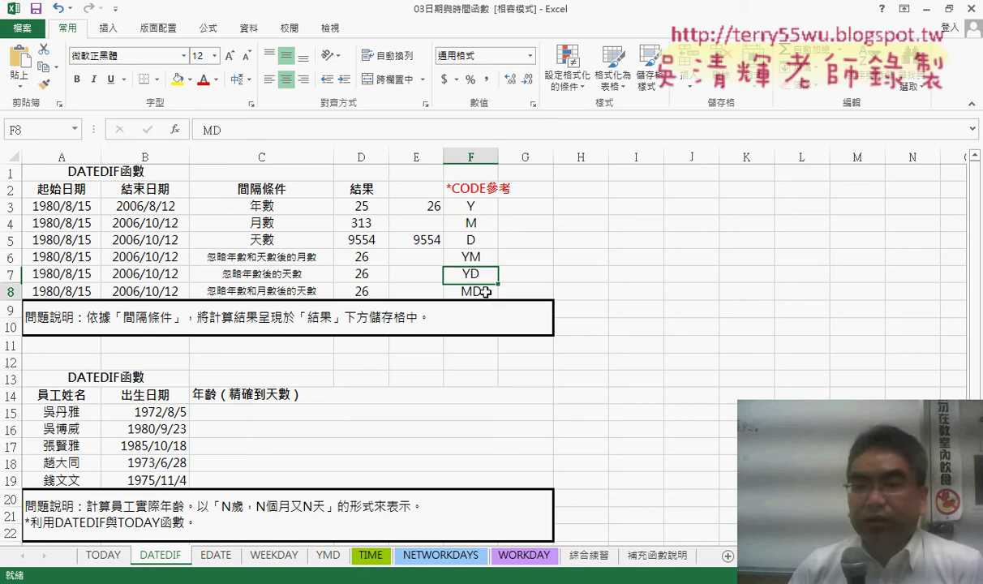
left_click_drag(471, 256, 471, 290)
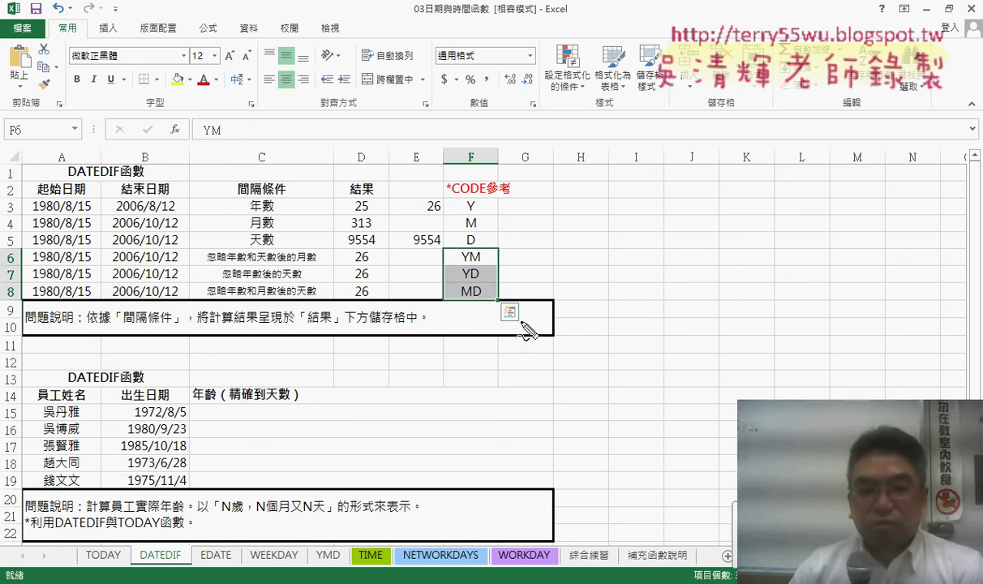
left_click_drag(470, 312, 482, 333)
mouse_move(249, 522)
left_mouse_down()
mouse_move(270, 519)
mouse_move(243, 519)
left_mouse_up()
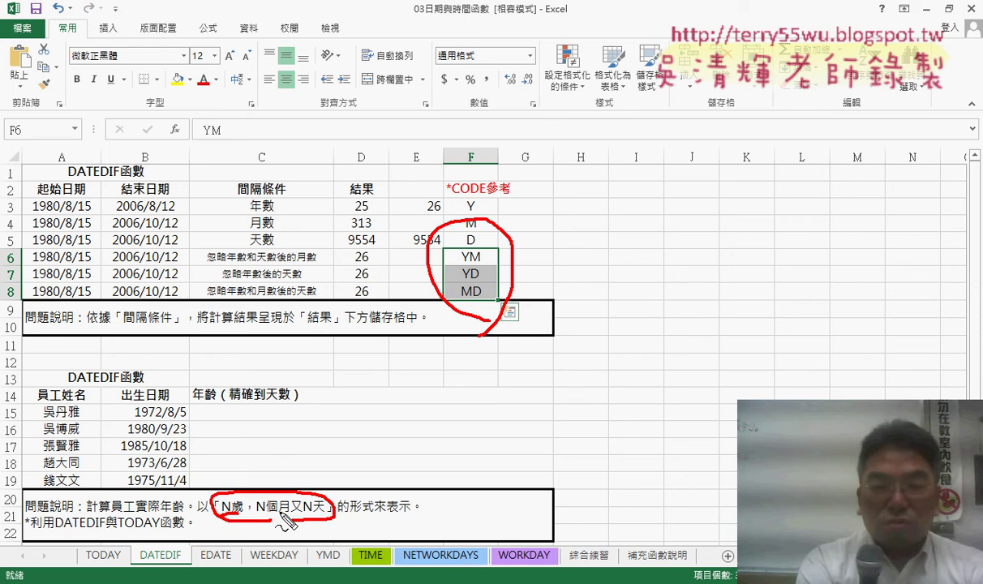
key("Escape")
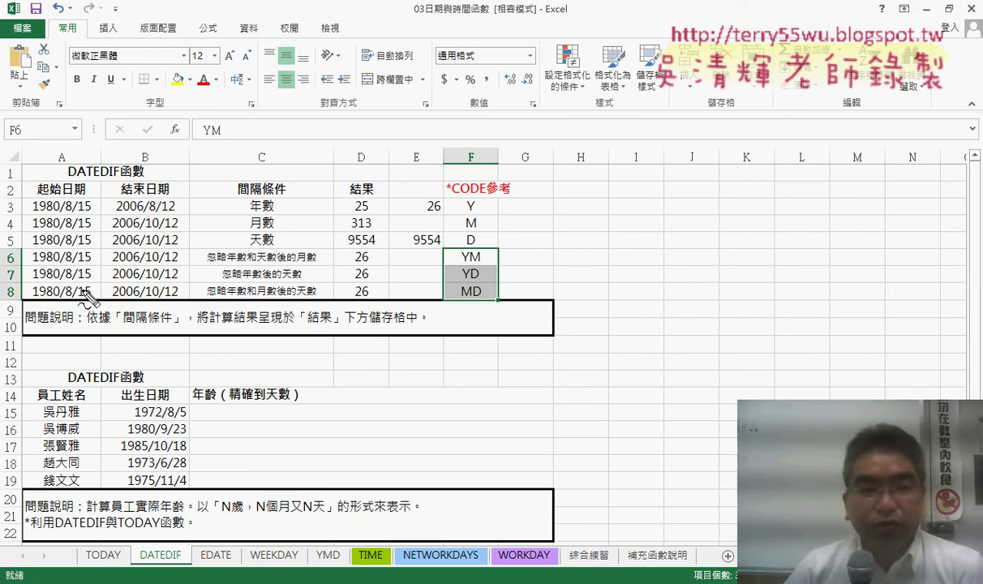
mouse_move(33, 262)
left_mouse_down()
mouse_move(143, 252)
mouse_move(57, 259)
mouse_move(60, 251)
left_mouse_up()
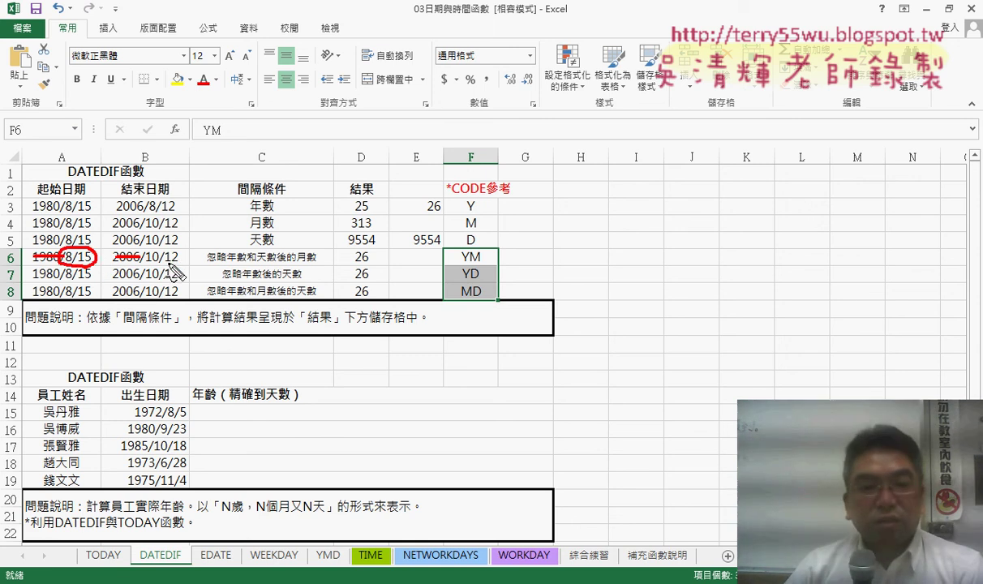
left_click_drag(169, 264, 172, 261)
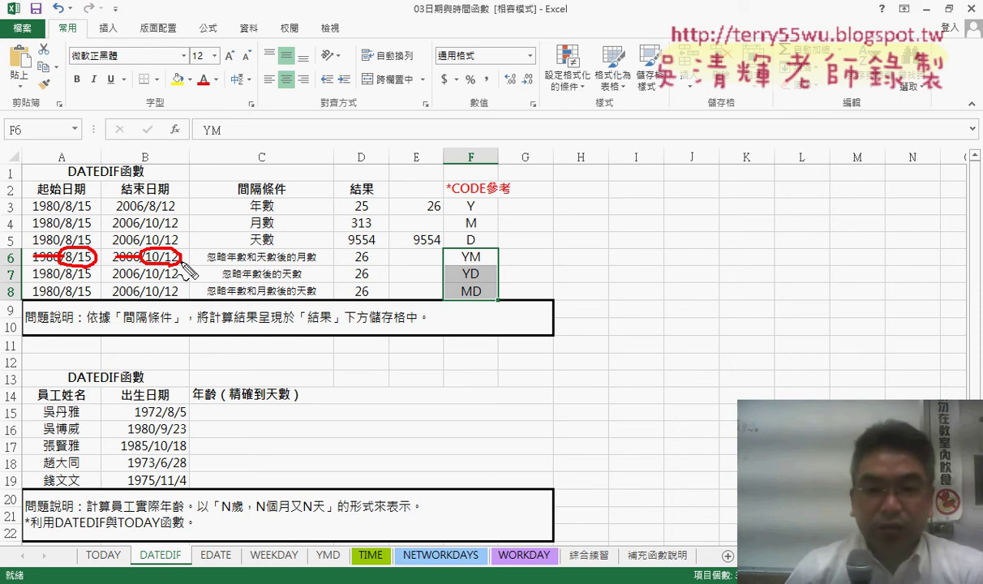
key("Escape")
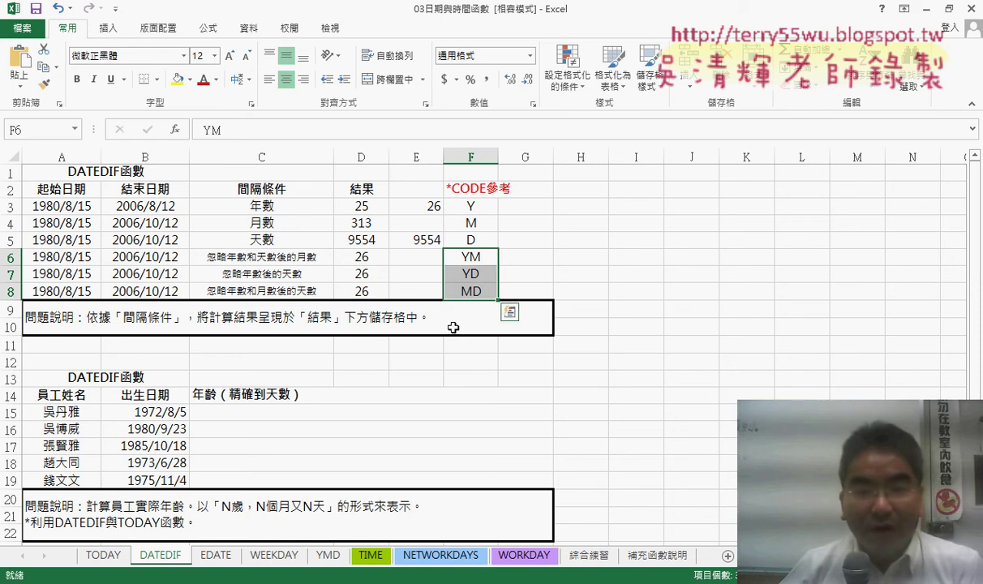
Change D6's DATEDIF interval code to "YM".
left_click(359, 257)
left_click(309, 130)
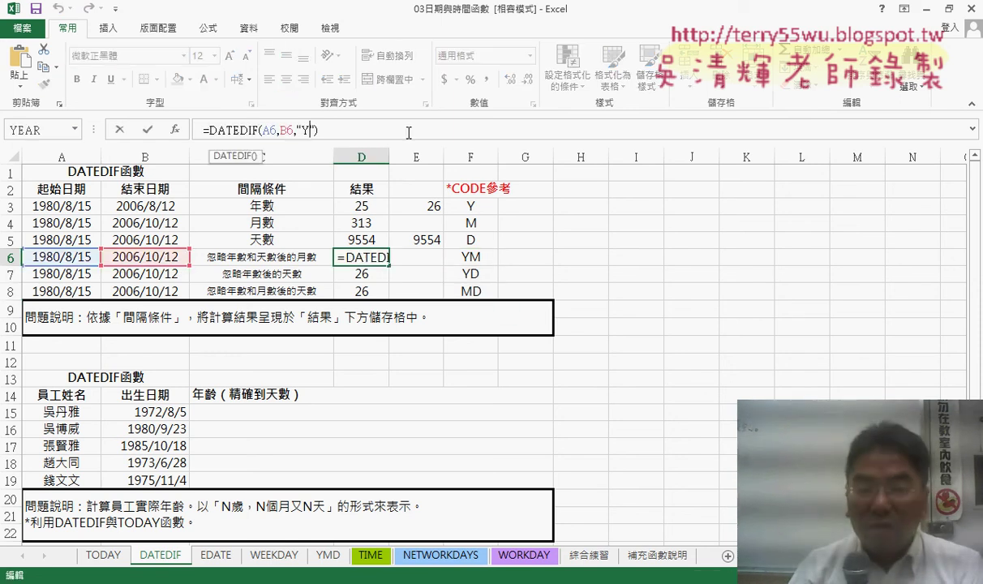
type("M")
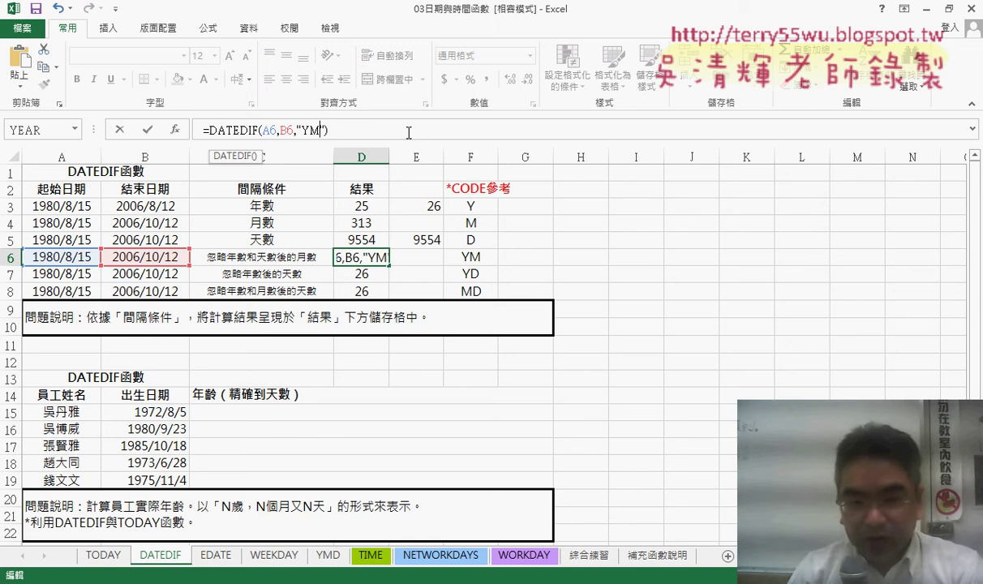
key("Return")
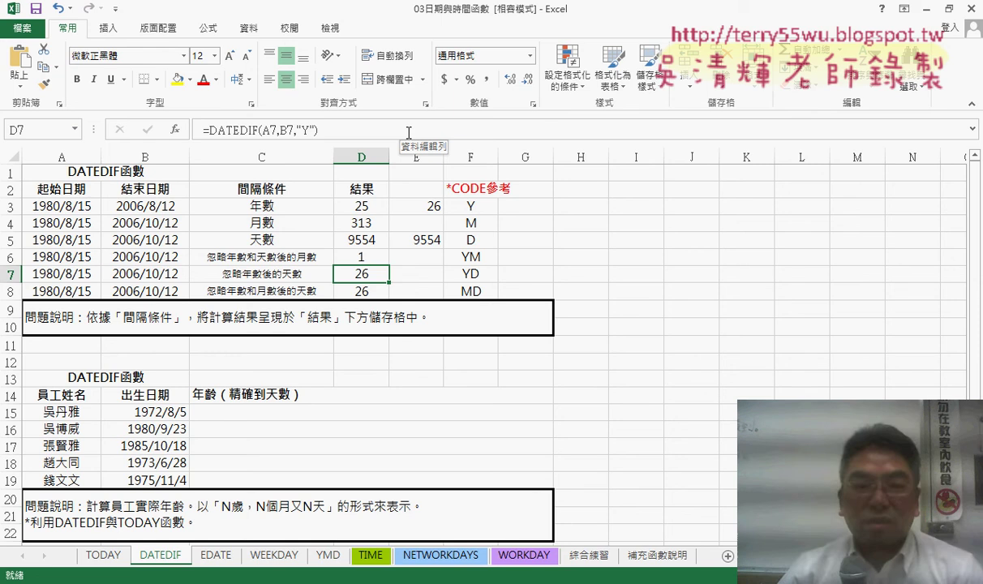
Change B6's end date to 2006/10/15, then 2006/1/15, so D6 shows 5 months.
double_click(175, 258)
double_click(175, 258)
type("15")
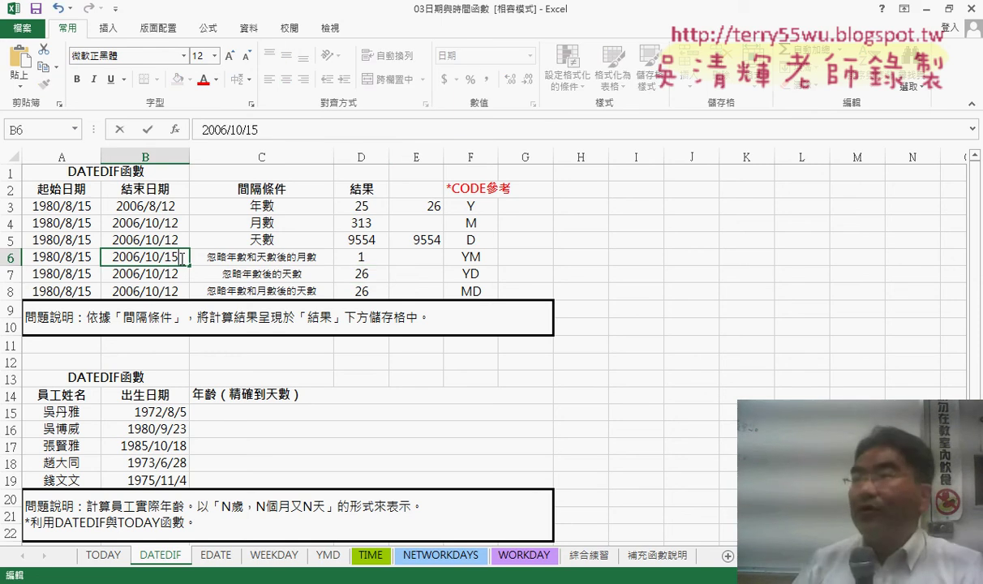
key("Return")
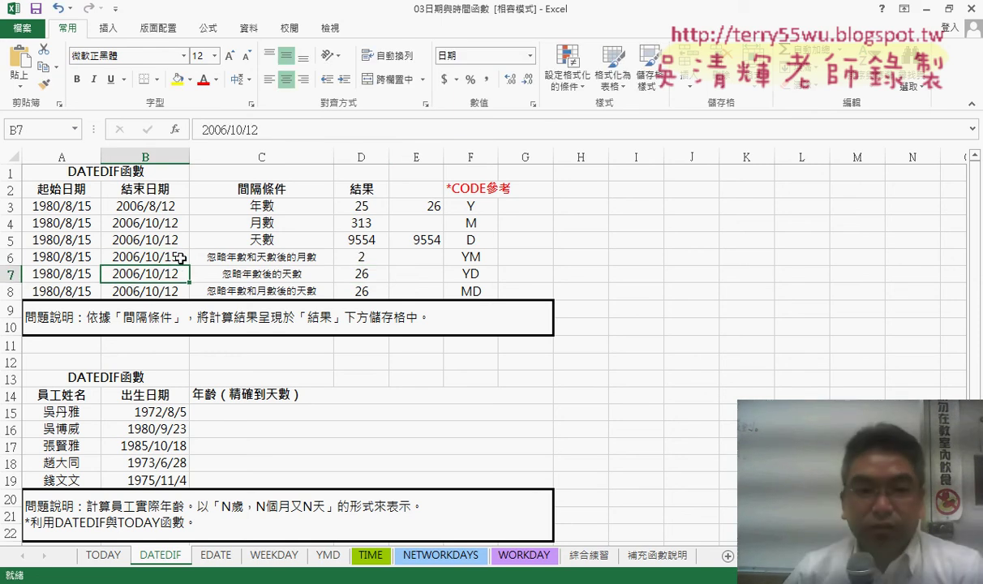
left_click(154, 256)
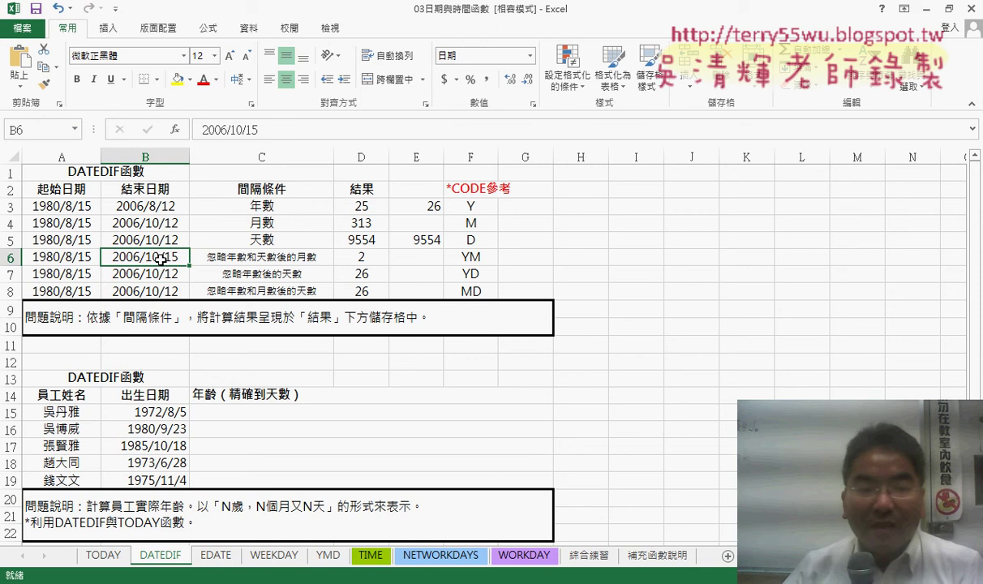
double_click(150, 257)
left_click_drag(150, 257, 156, 255)
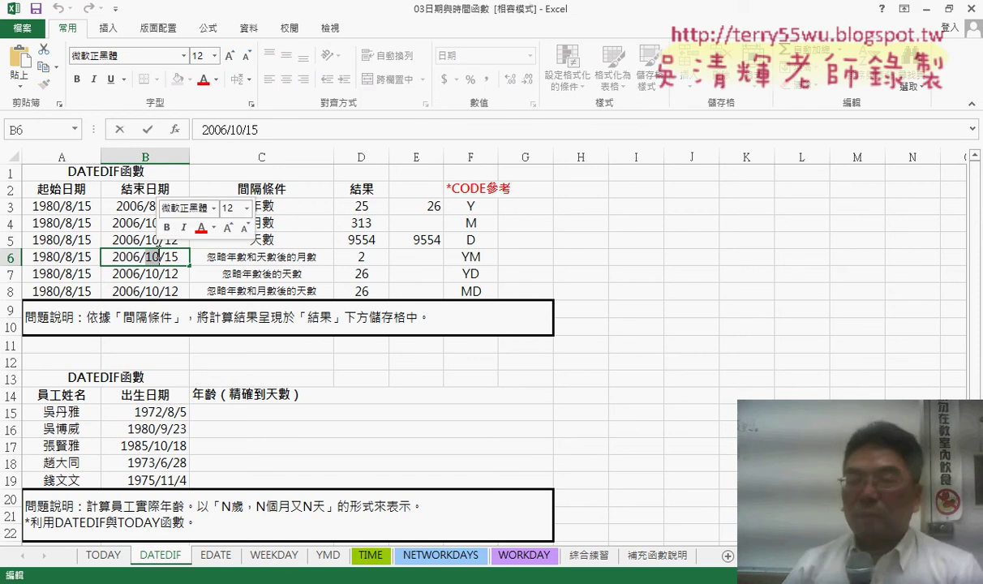
key("Delete")
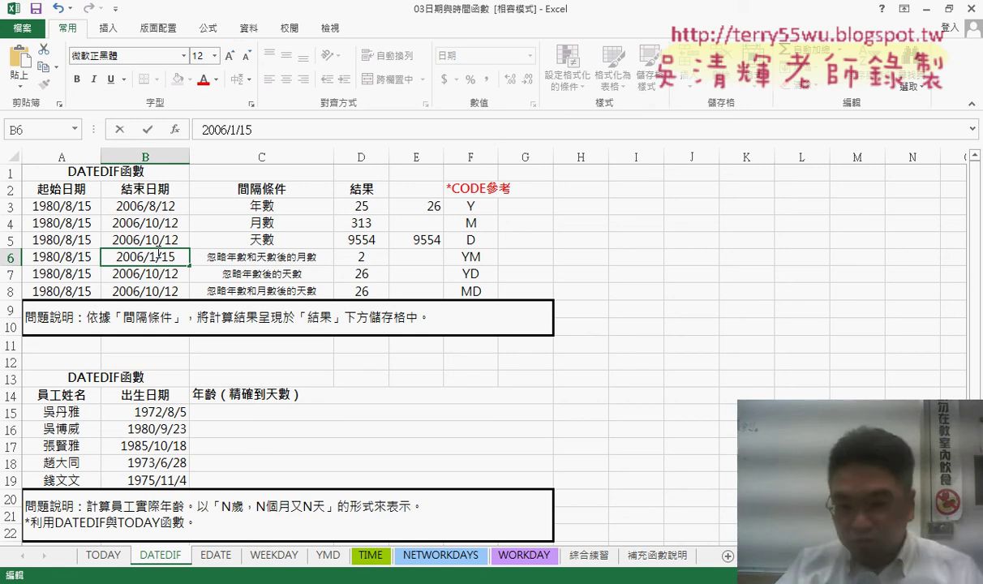
key("Return")
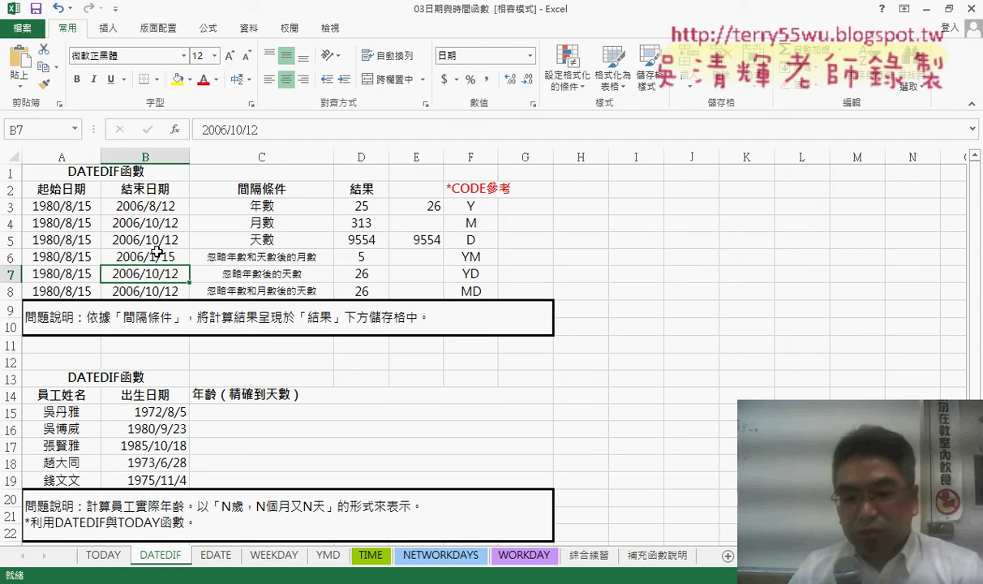
left_click(149, 246)
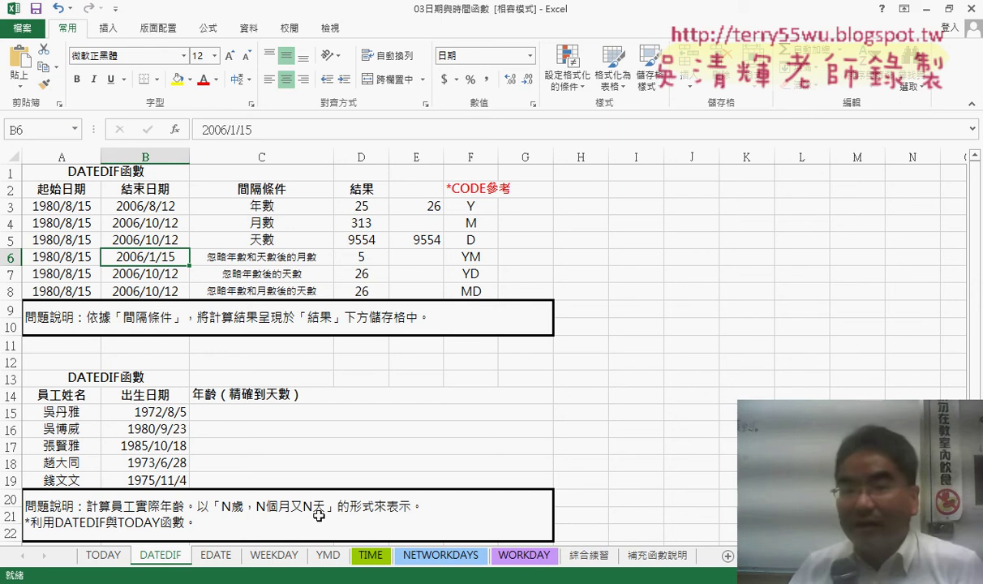
left_click(480, 294)
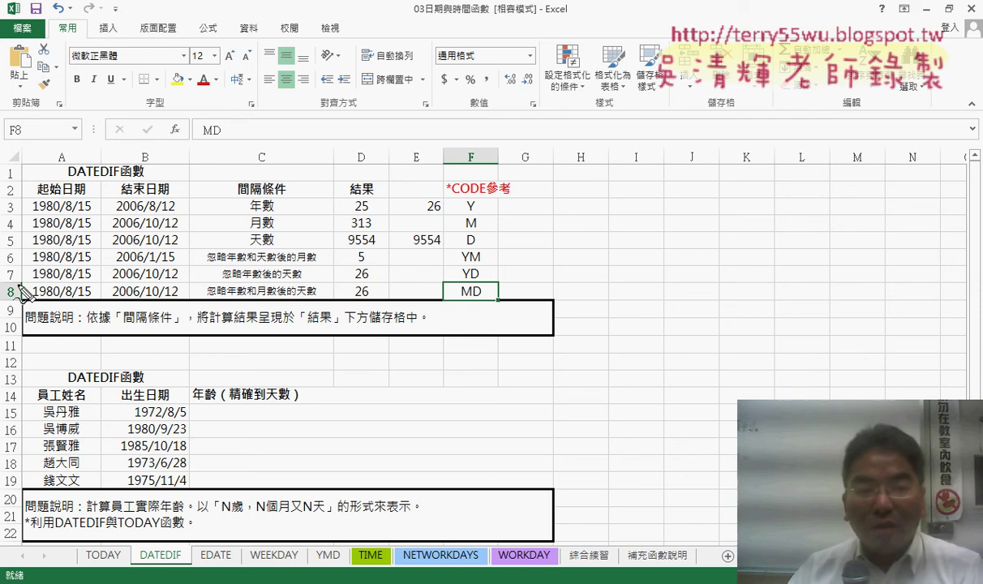
left_click_drag(32, 289, 159, 289)
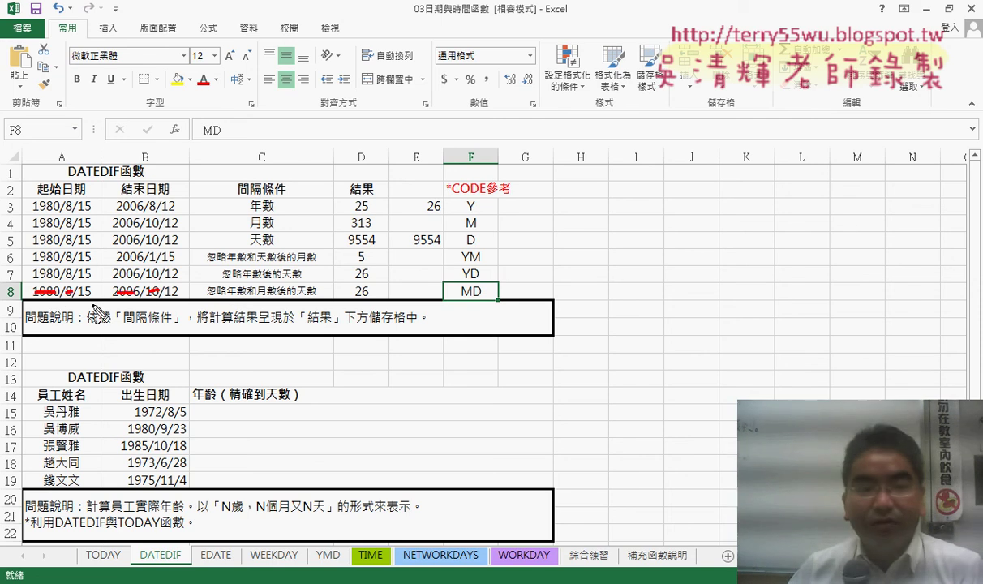
mouse_move(86, 280)
left_mouse_down()
mouse_move(81, 303)
mouse_move(93, 301)
left_mouse_up()
left_click_drag(172, 281, 186, 299)
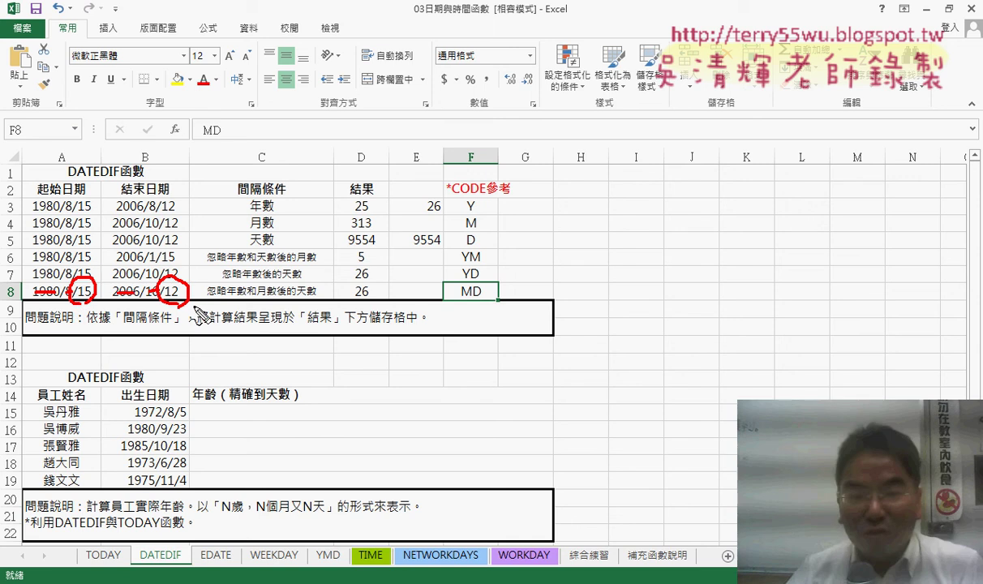
key("Escape")
Switch D8's DATEDIF interval from "Y" to "MD", returning 27 days.
left_click(376, 291)
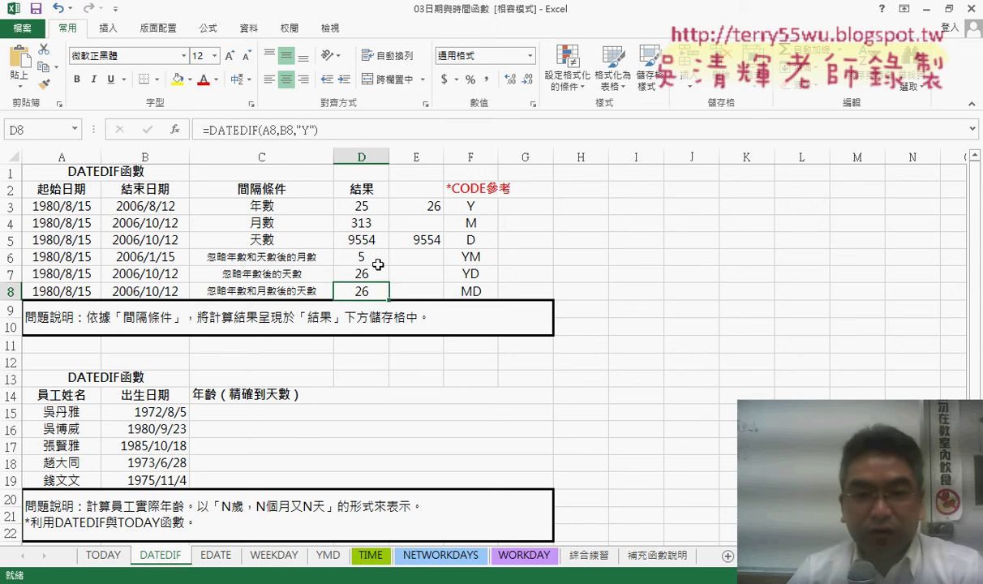
double_click(306, 131)
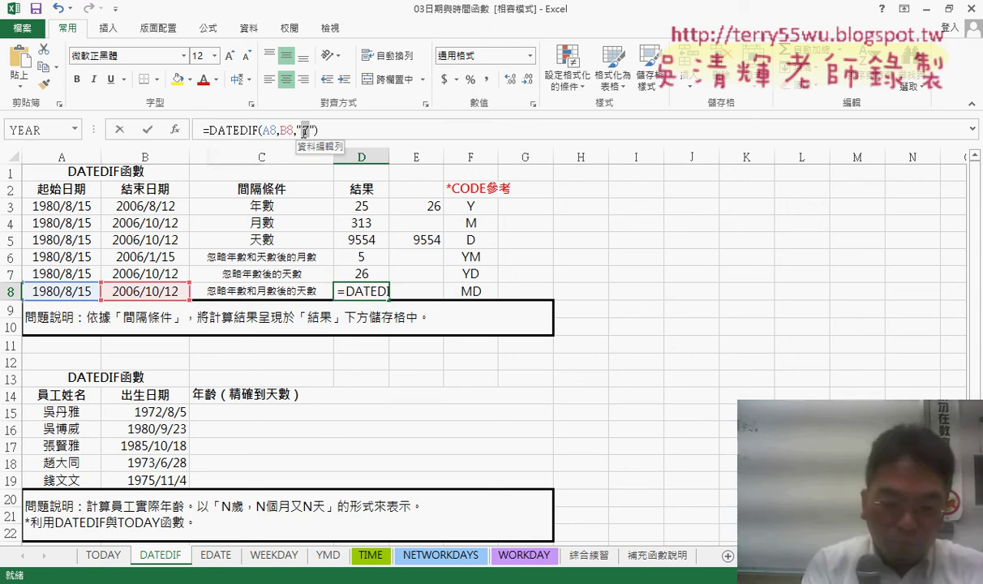
type("MD")
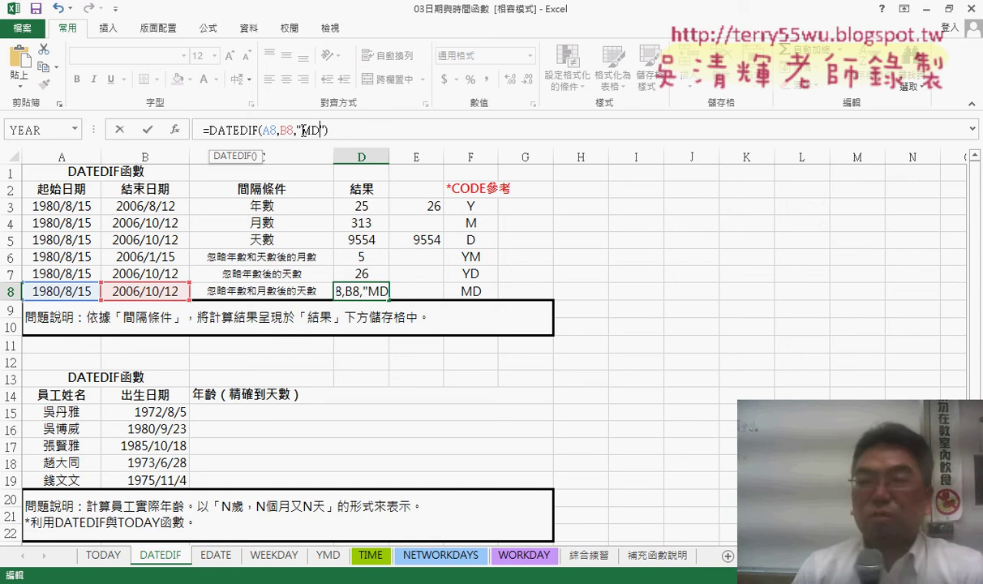
key("Return")
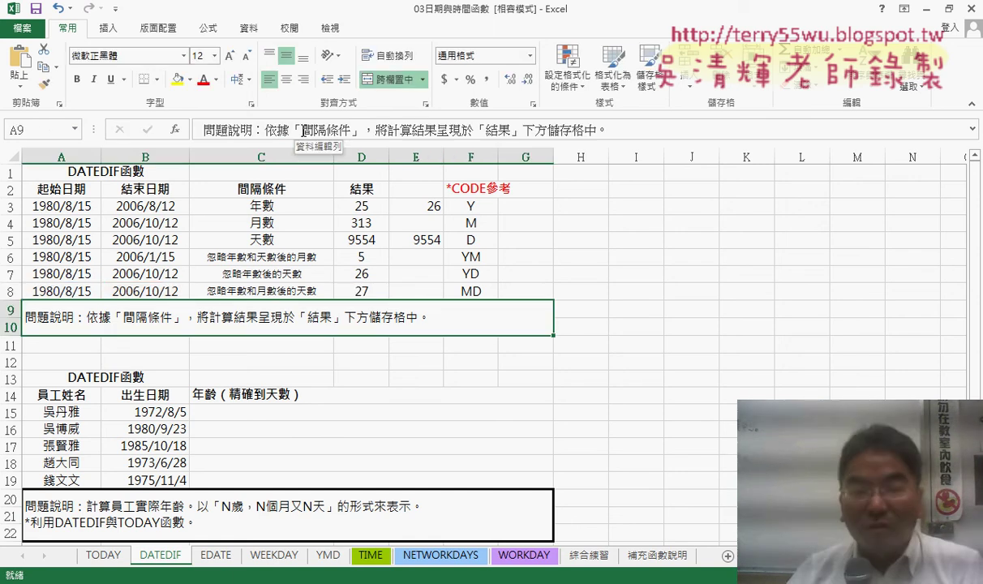
left_click(177, 292)
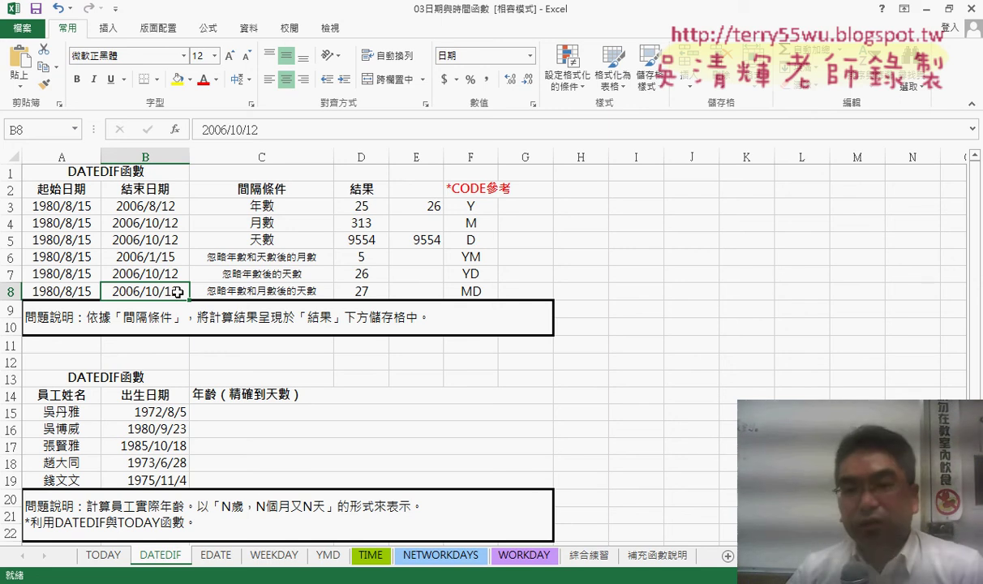
Review the interval codes Y, M, D, YM, YD and MD in F3:F8.
left_click(485, 206)
left_click(485, 223)
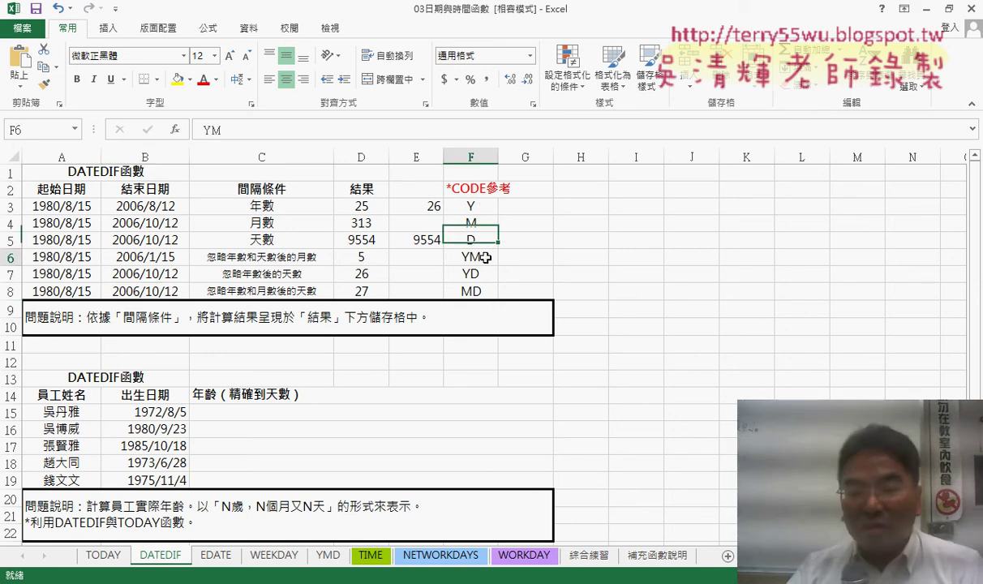
left_click(485, 240)
left_click(485, 257)
left_click(485, 274)
left_click(485, 292)
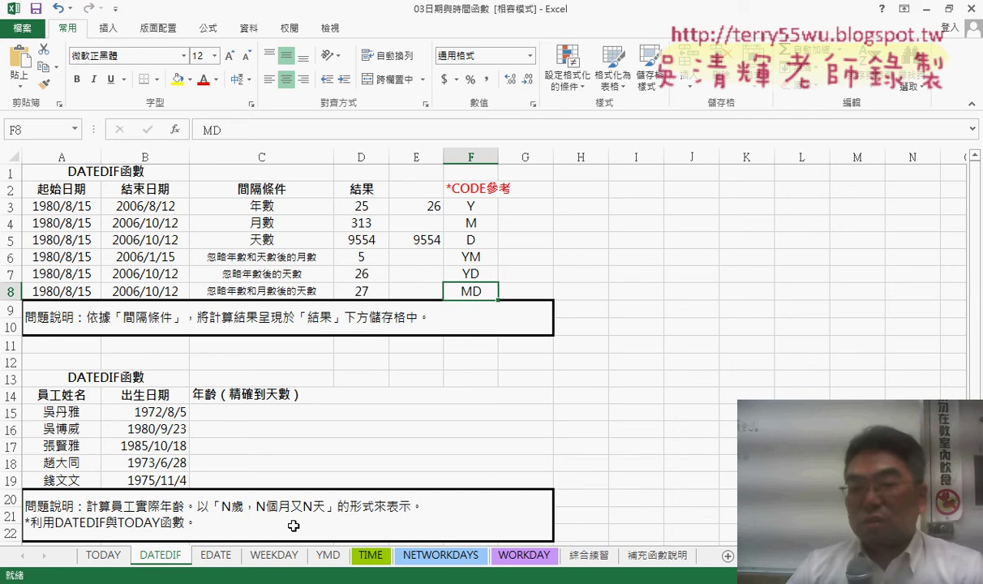
Check the row 20 age task and the YD/YM codes, then select D7.
left_click(294, 525)
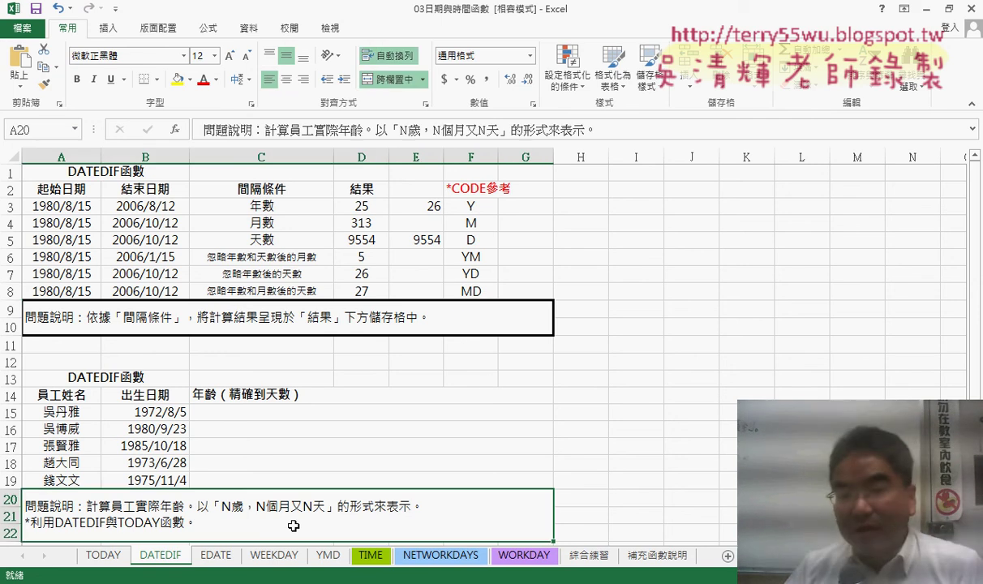
left_click(473, 274)
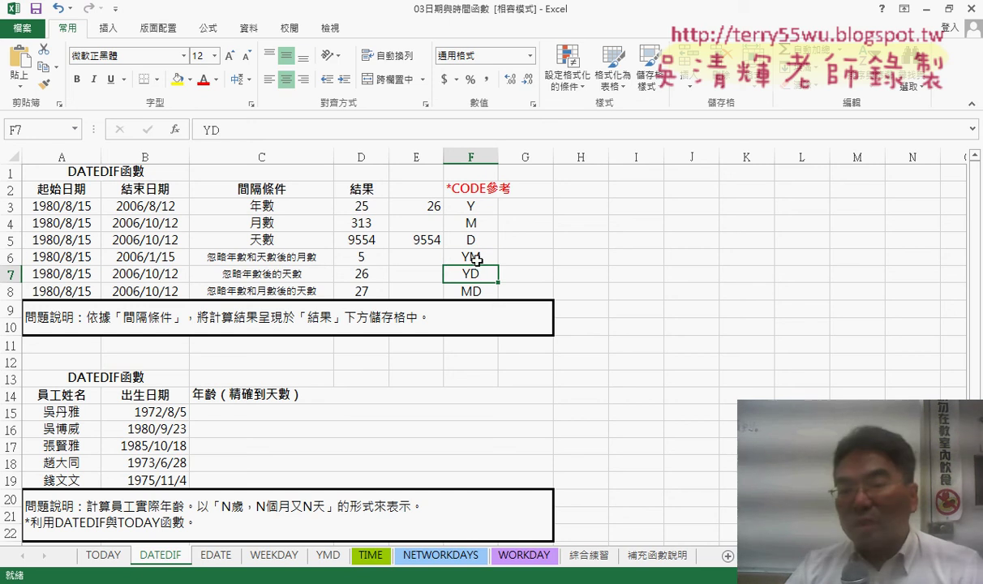
left_click(476, 258)
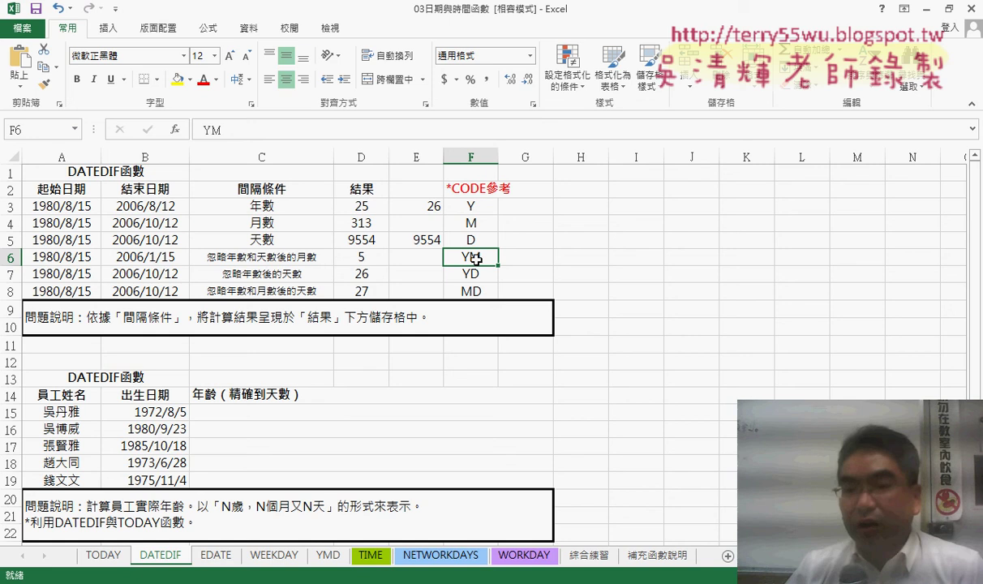
left_click(472, 273)
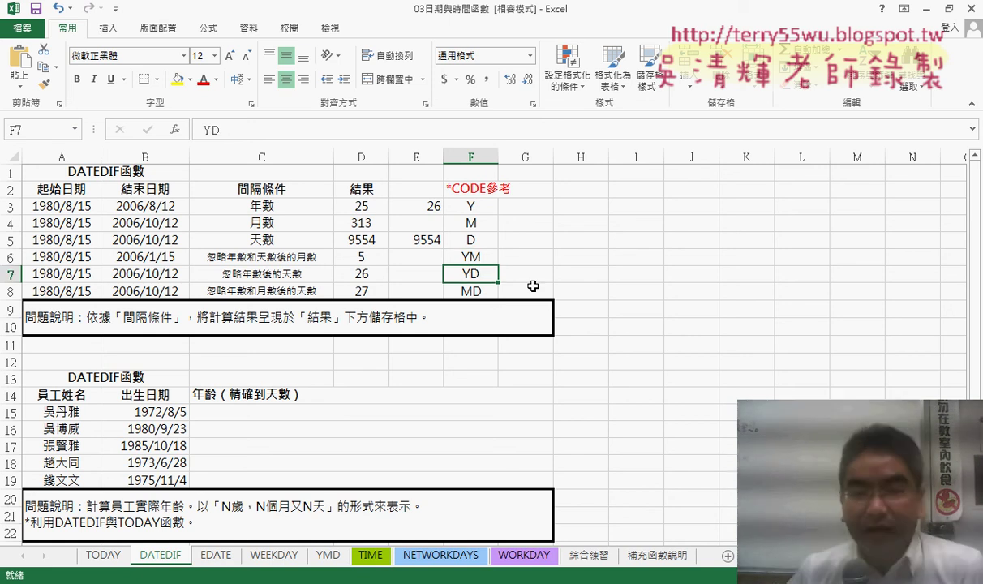
left_click(369, 274)
Change D7's DATEDIF interval from "Y" to "YD", annotating row 7 and F7, so it returns 58.
left_click(338, 130)
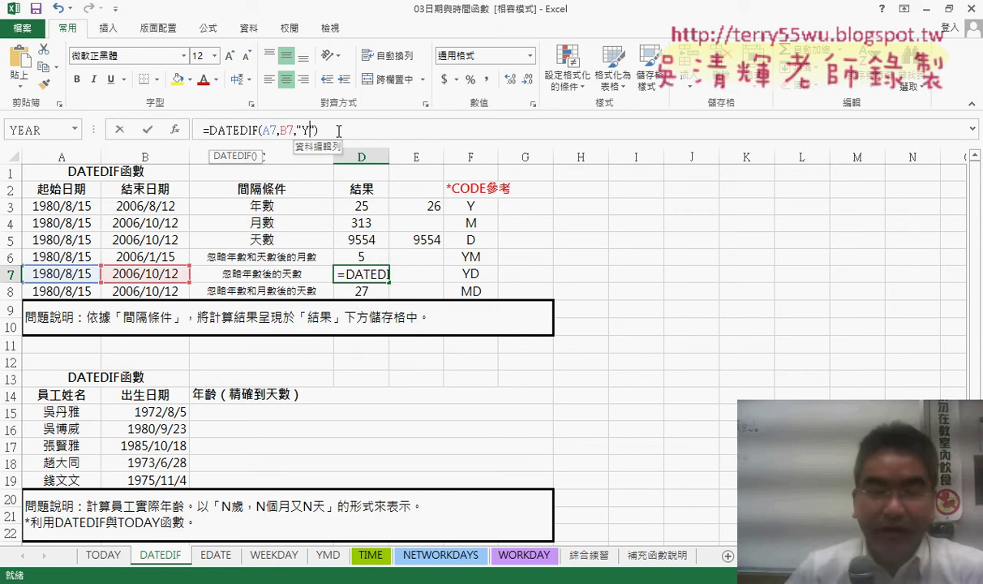
type("D")
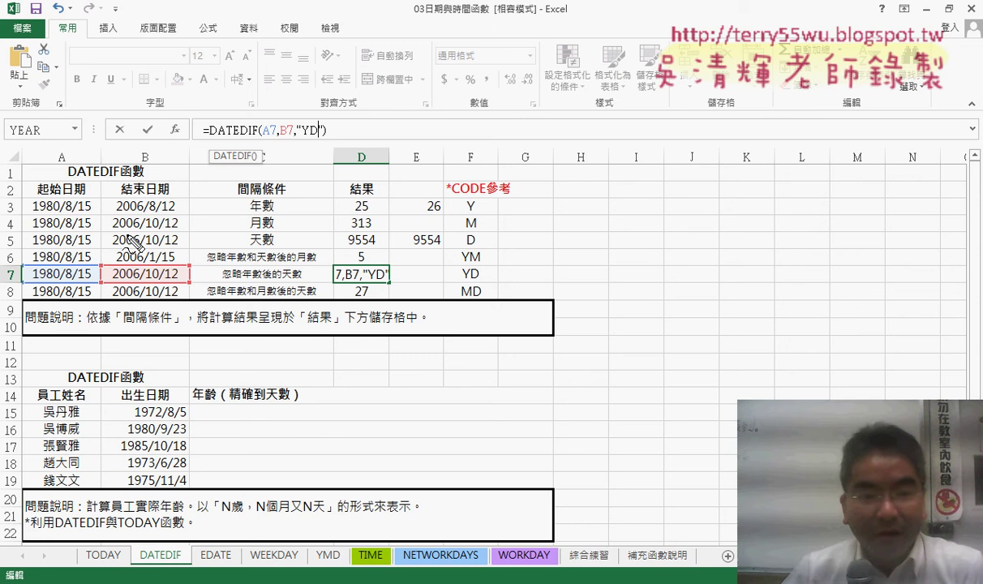
left_click_drag(25, 275, 152, 273)
left_click_drag(85, 268, 51, 266)
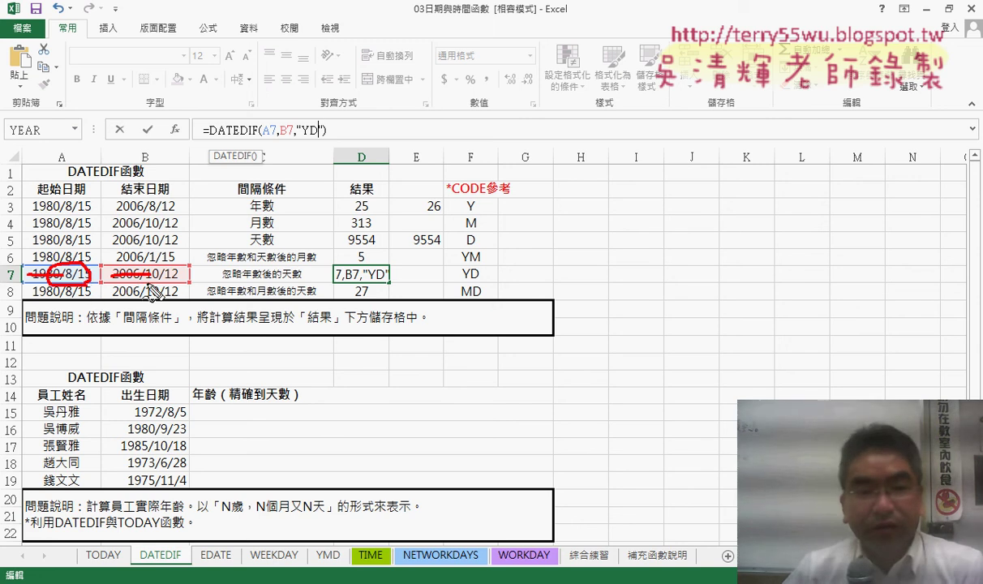
left_click_drag(176, 265, 183, 282)
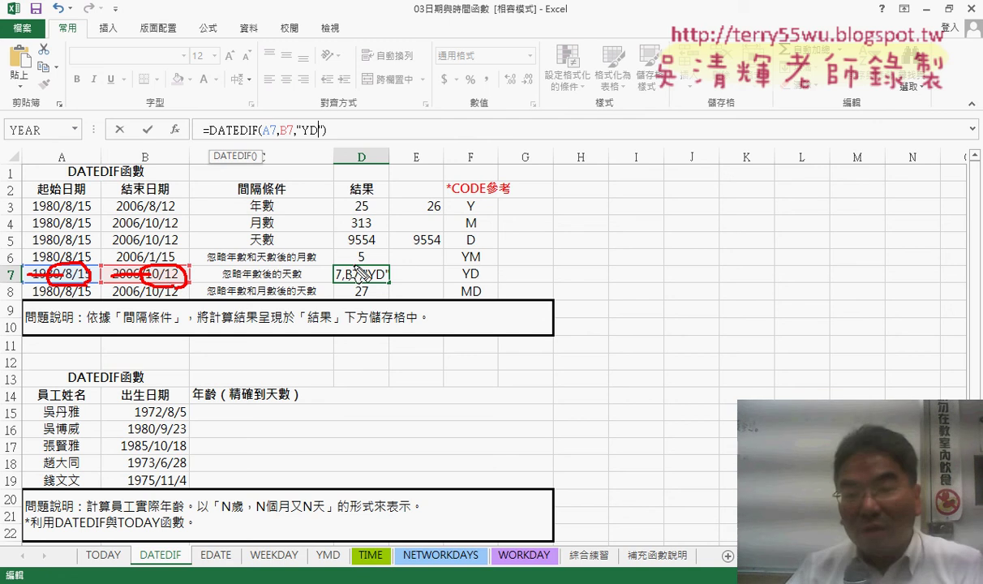
left_click_drag(459, 281, 480, 280)
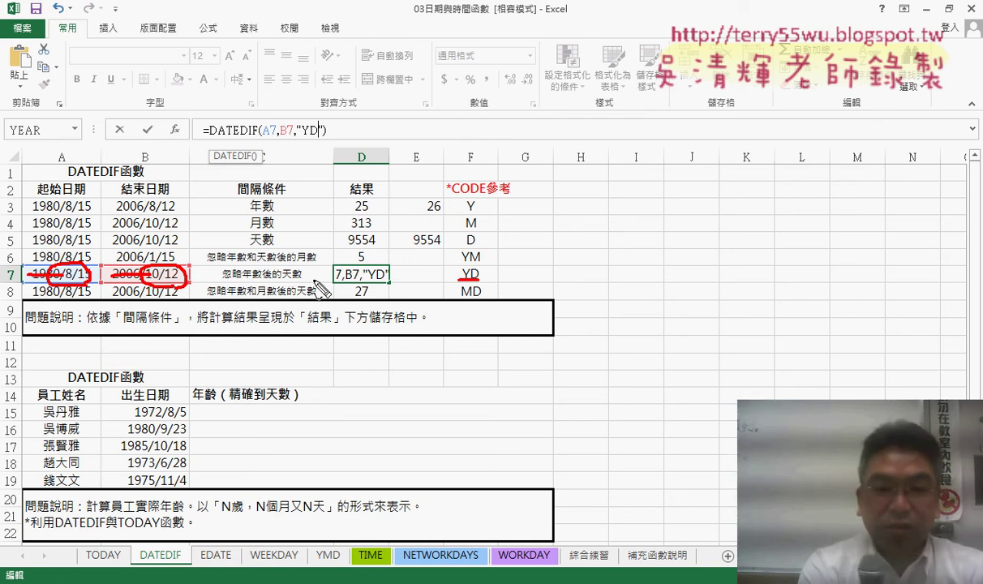
key("Escape")
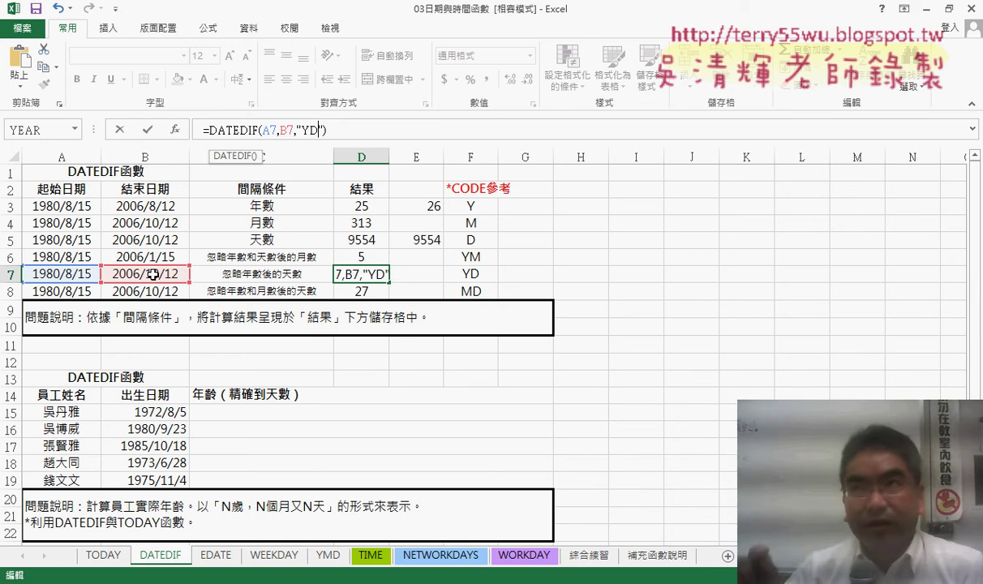
key("Return")
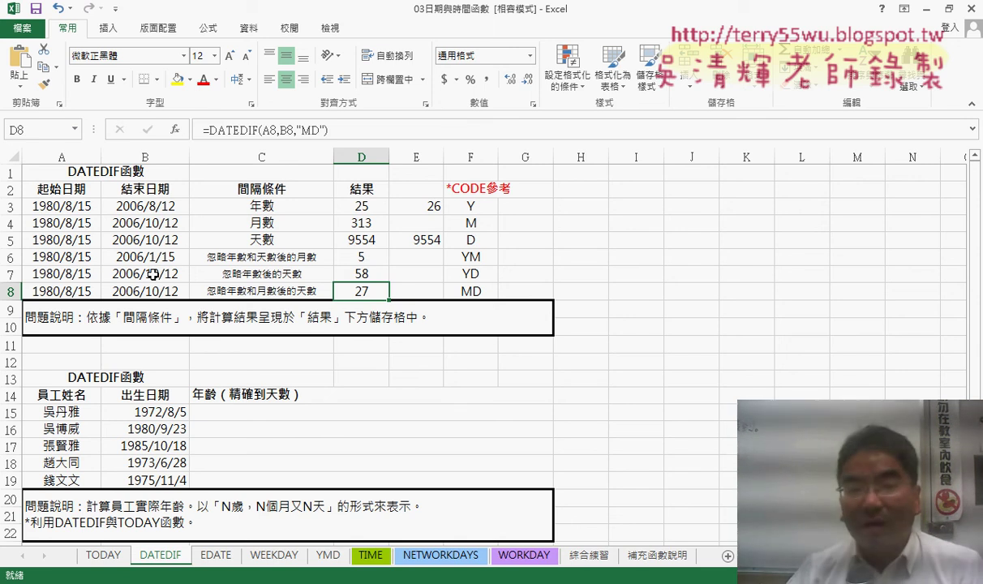
left_click(382, 273)
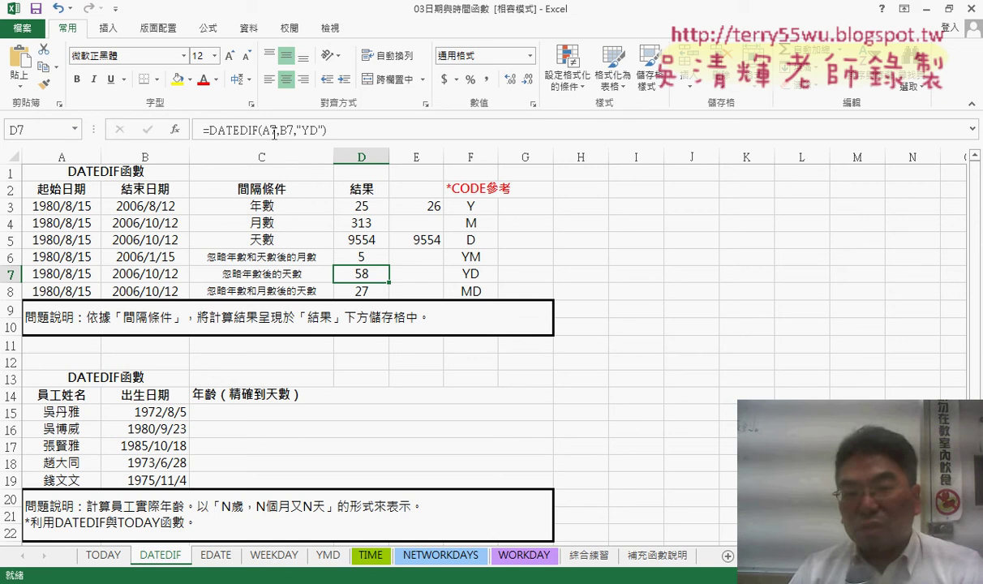
left_click_drag(470, 206, 471, 290)
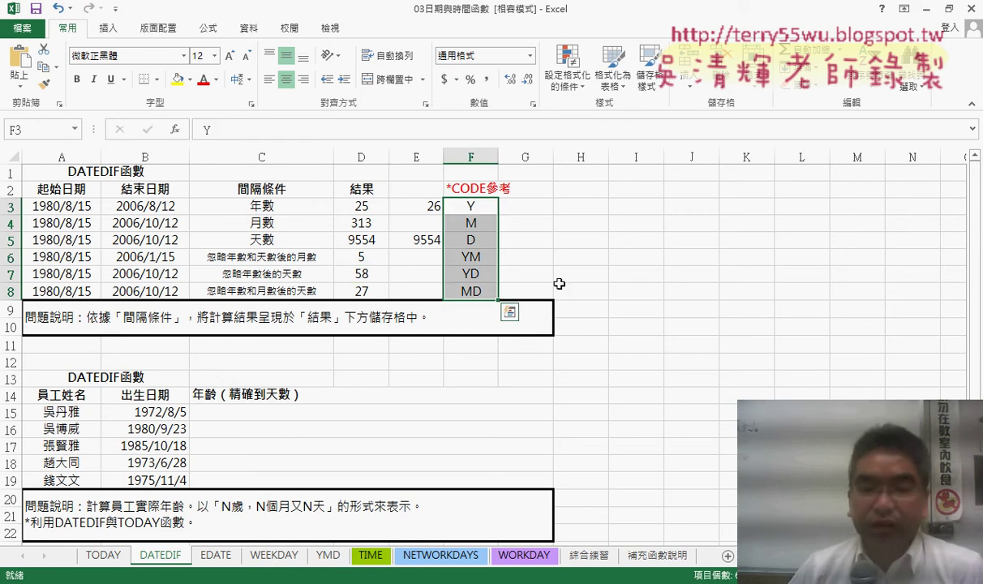
left_click(387, 416)
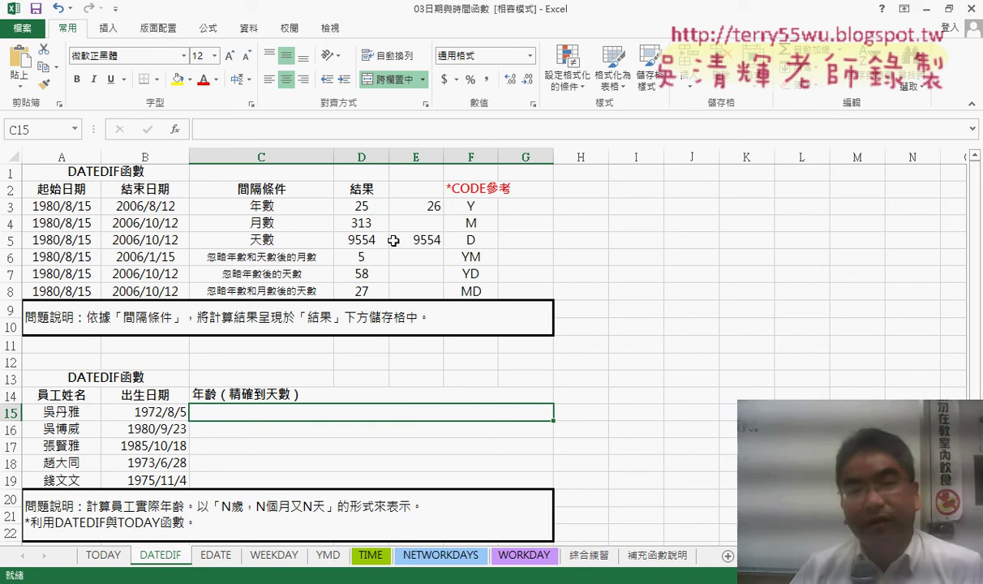
left_click(341, 205)
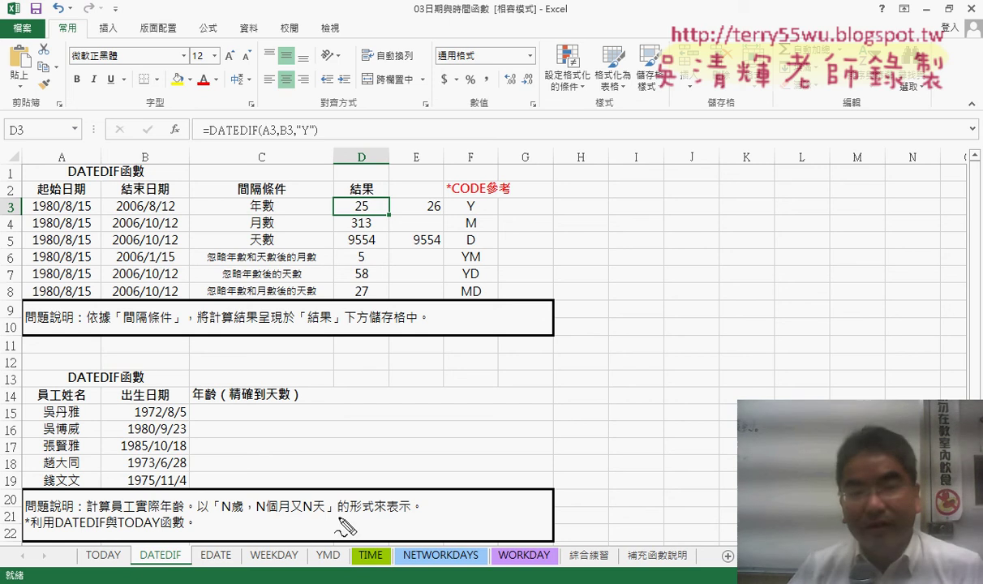
left_click_drag(212, 143, 306, 137)
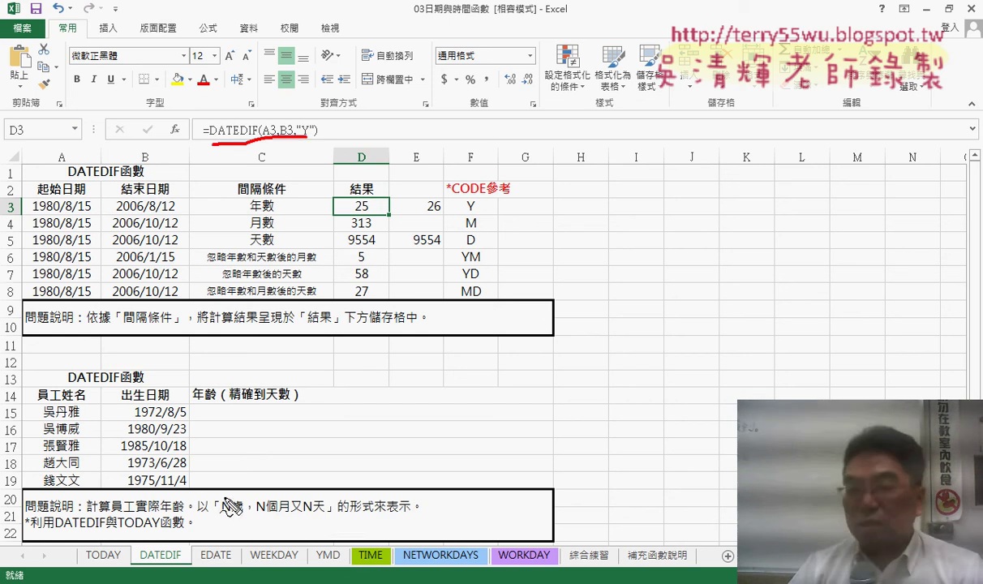
mouse_move(221, 512)
left_mouse_down()
mouse_move(268, 512)
mouse_move(228, 511)
mouse_move(256, 516)
left_mouse_up()
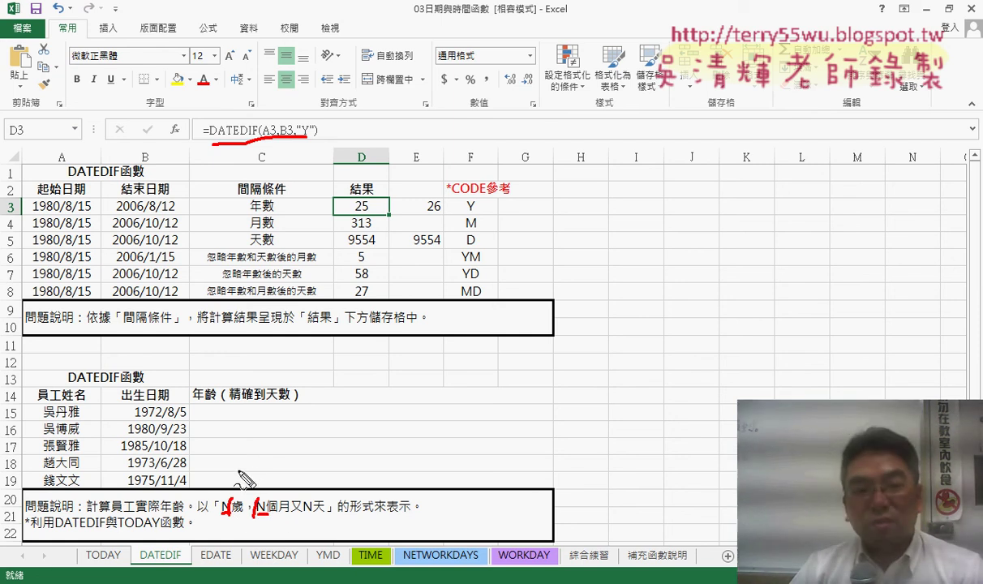
left_click_drag(227, 415, 239, 469)
mouse_move(237, 410)
left_mouse_down()
mouse_move(243, 436)
mouse_move(245, 423)
left_mouse_up()
mouse_move(327, 407)
left_mouse_down()
mouse_move(327, 423)
mouse_move(378, 456)
left_mouse_up()
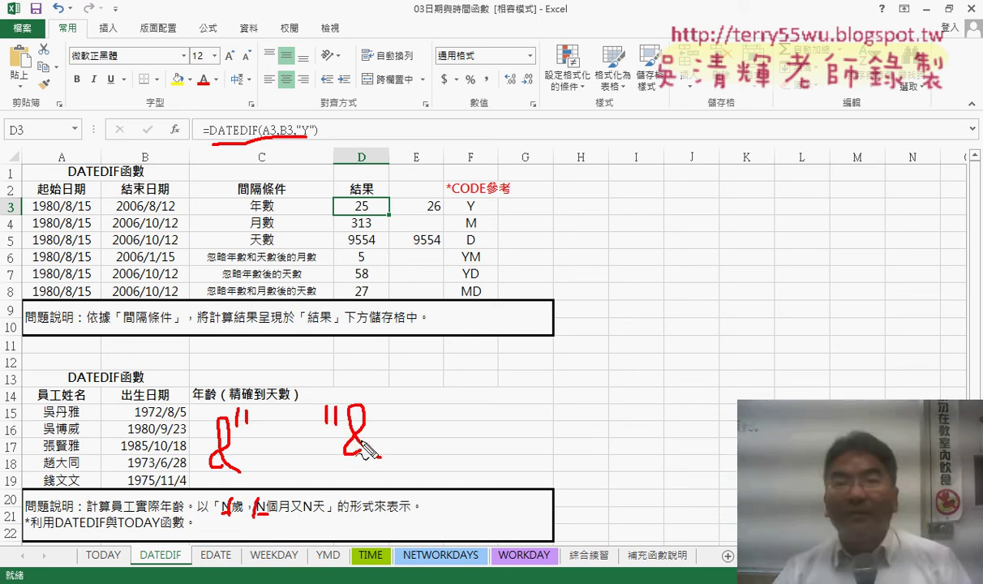